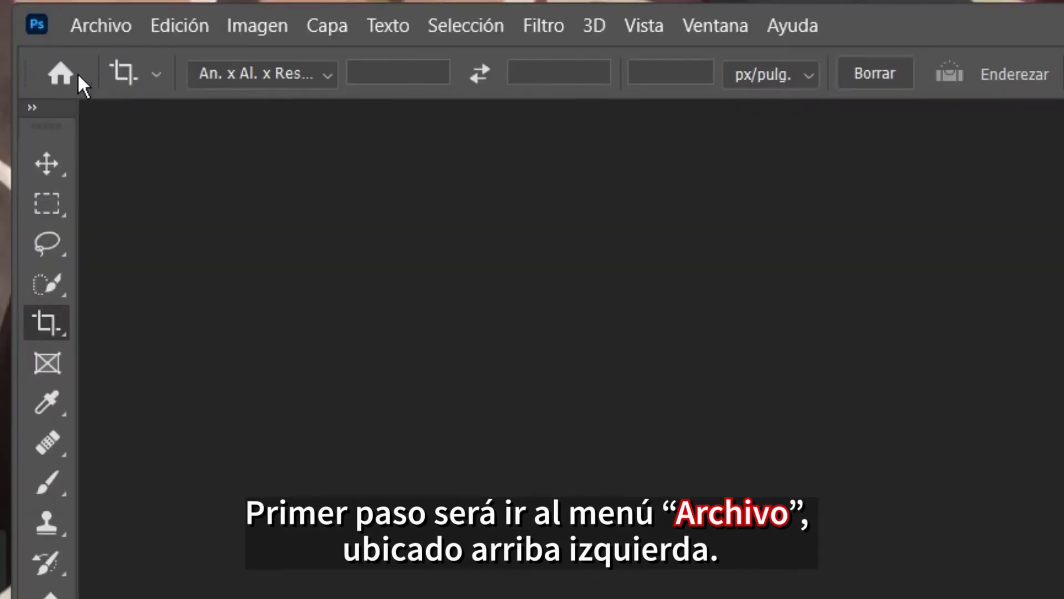
# Choose Archivo > Nuevo to open the Nuevo Documento dialog.
pyautogui.click(97, 26)
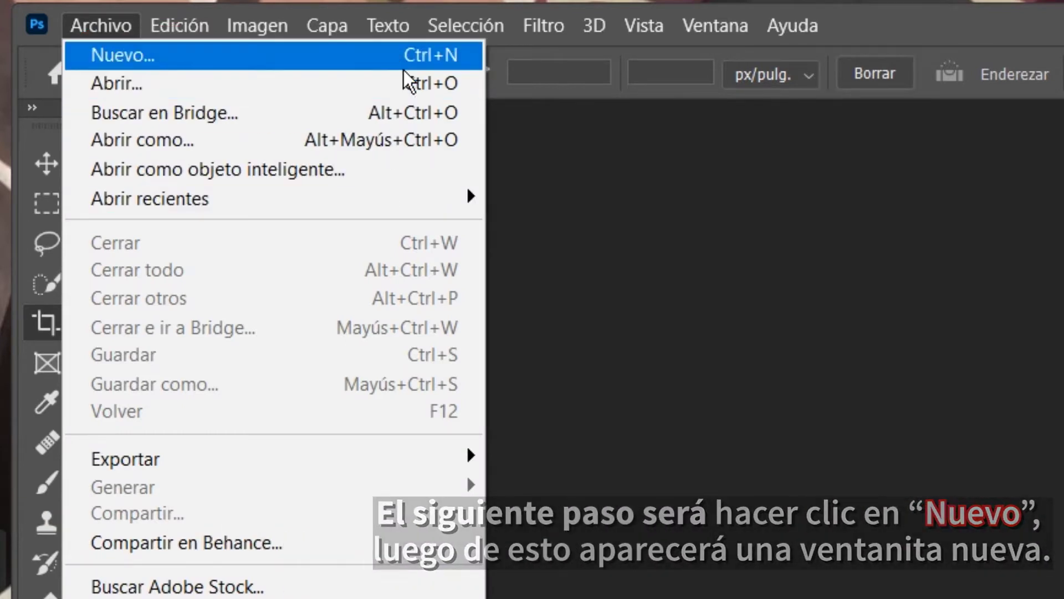
pyautogui.click(411, 55)
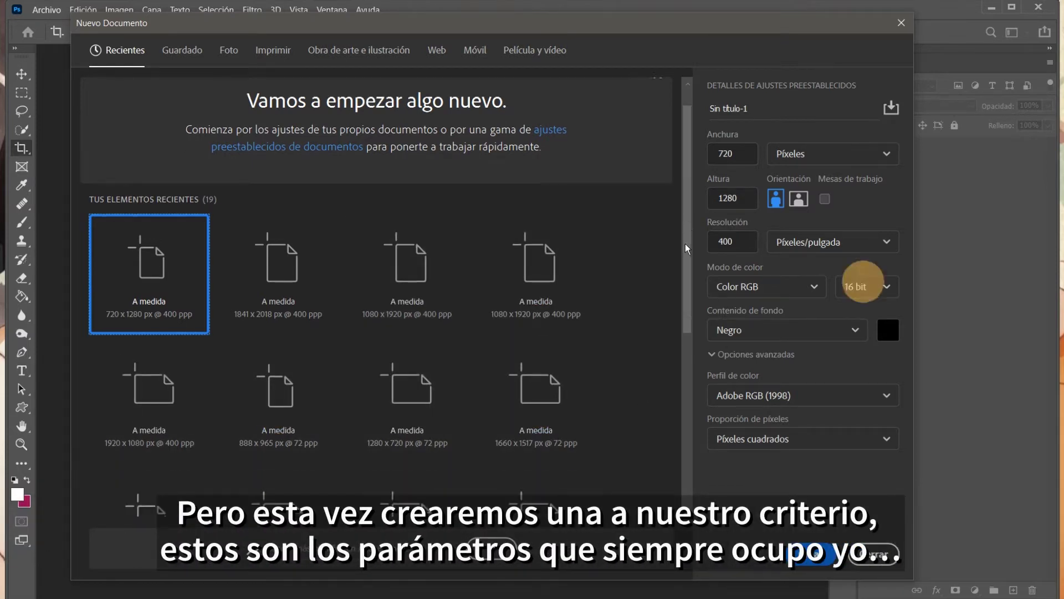
# Name the document 'trabajo1' and switch it to landscape at 1280 × 720 px.
pyautogui.moveTo(688, 228)
pyautogui.mouseDown()
pyautogui.moveTo(684, 375)
pyautogui.moveTo(692, 230)
pyautogui.mouseUp()
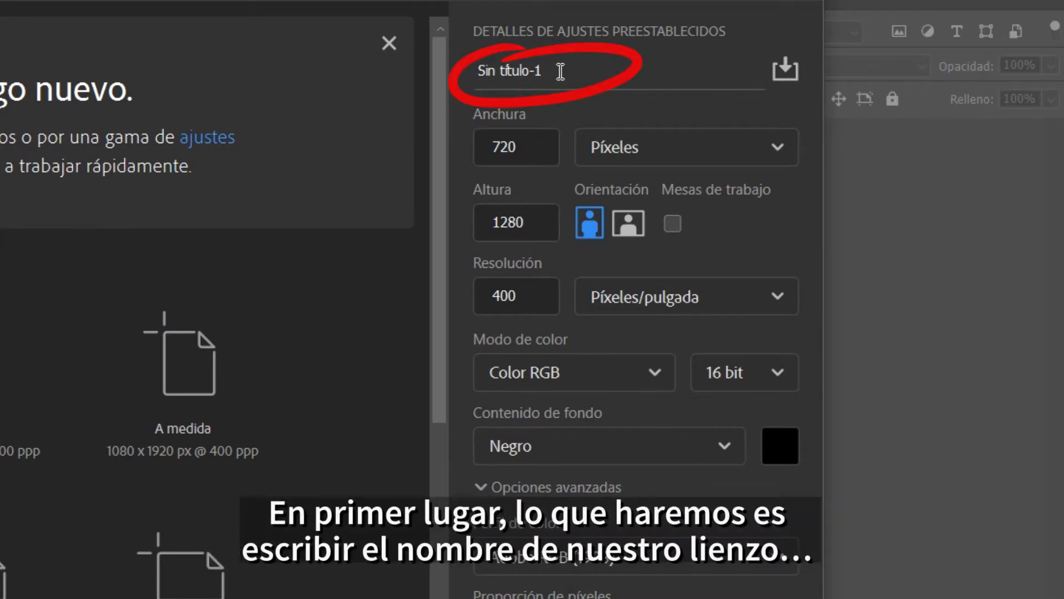
pyautogui.moveTo(561, 71); pyautogui.dragTo(475, 68)
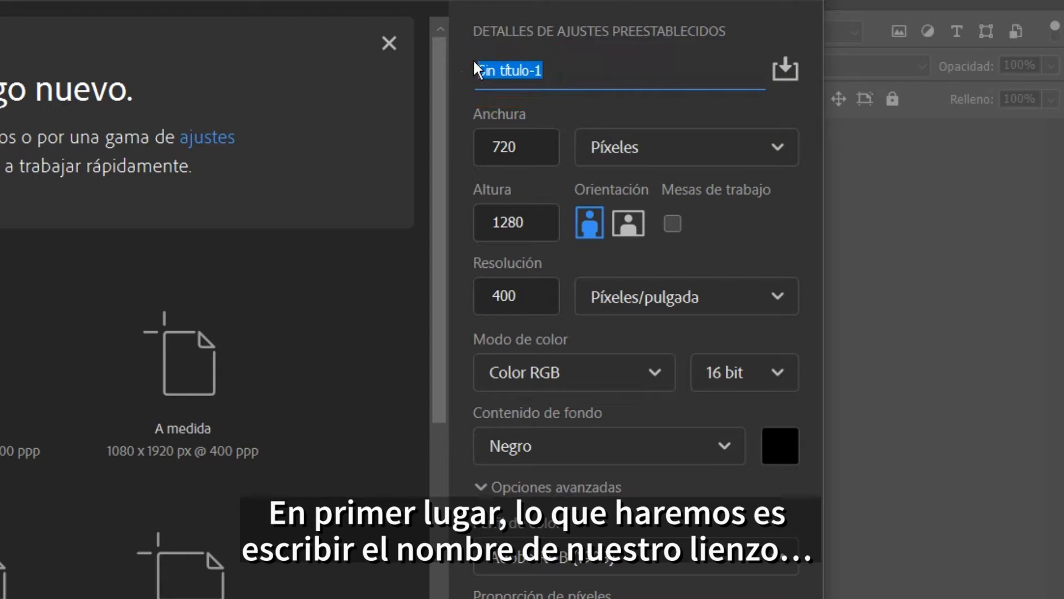
pyautogui.press('BackSpace')
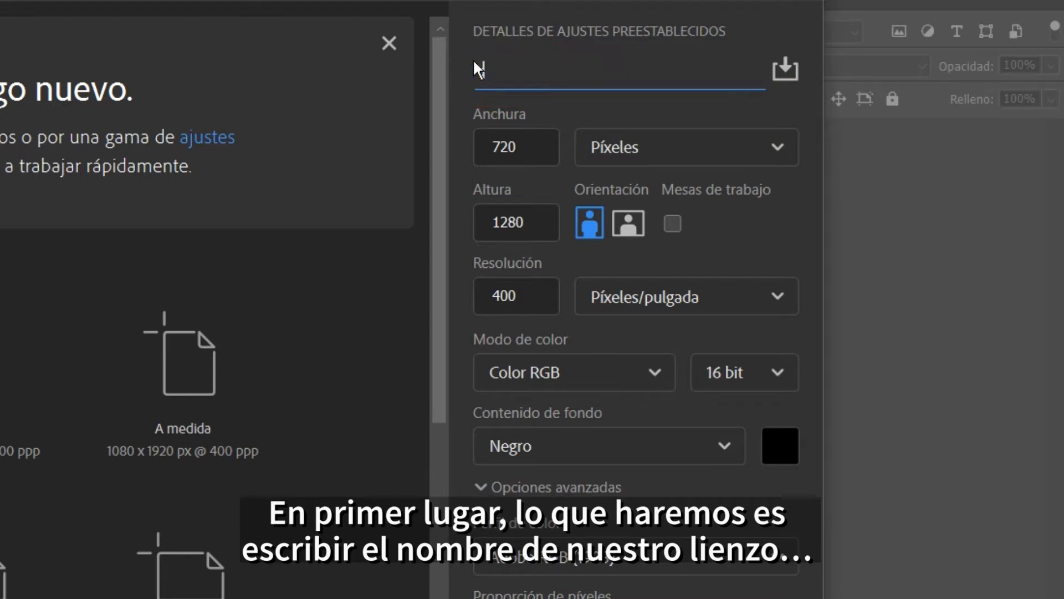
pyautogui.write('rabaj')
pyautogui.write('o')
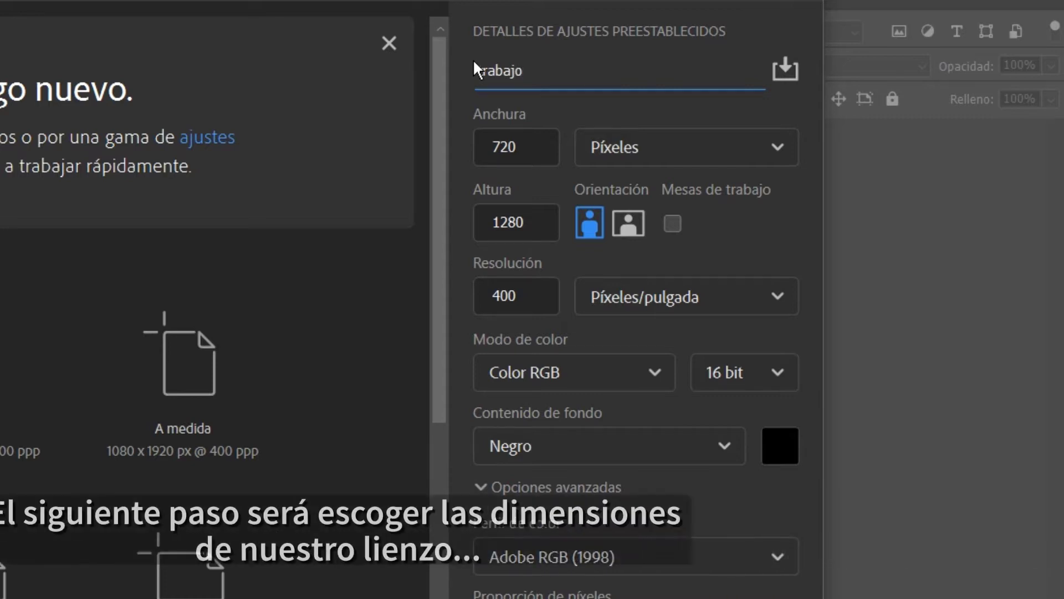
pyautogui.write('1')
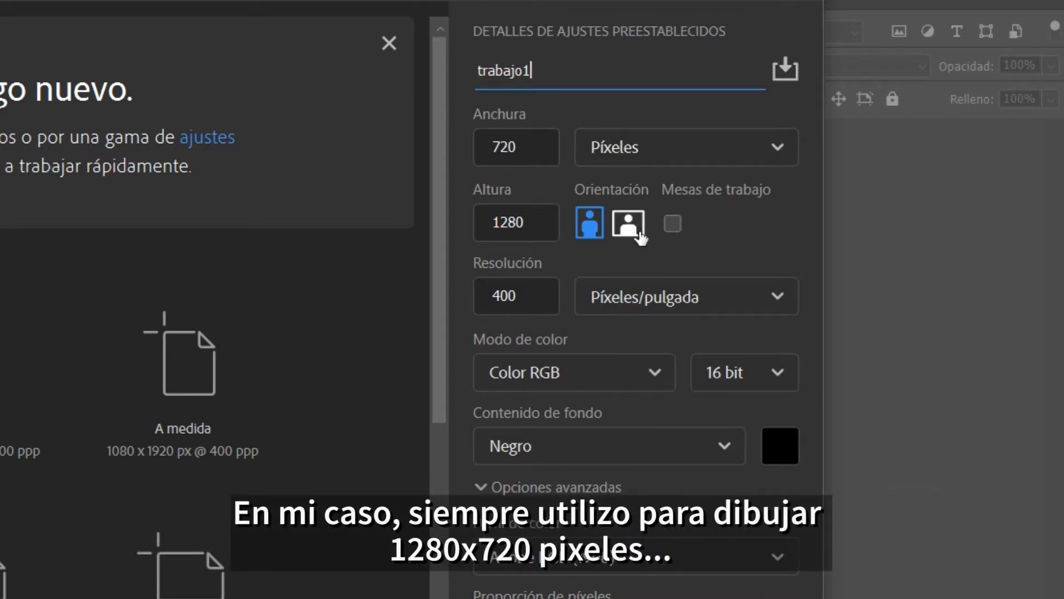
pyautogui.click(589, 232)
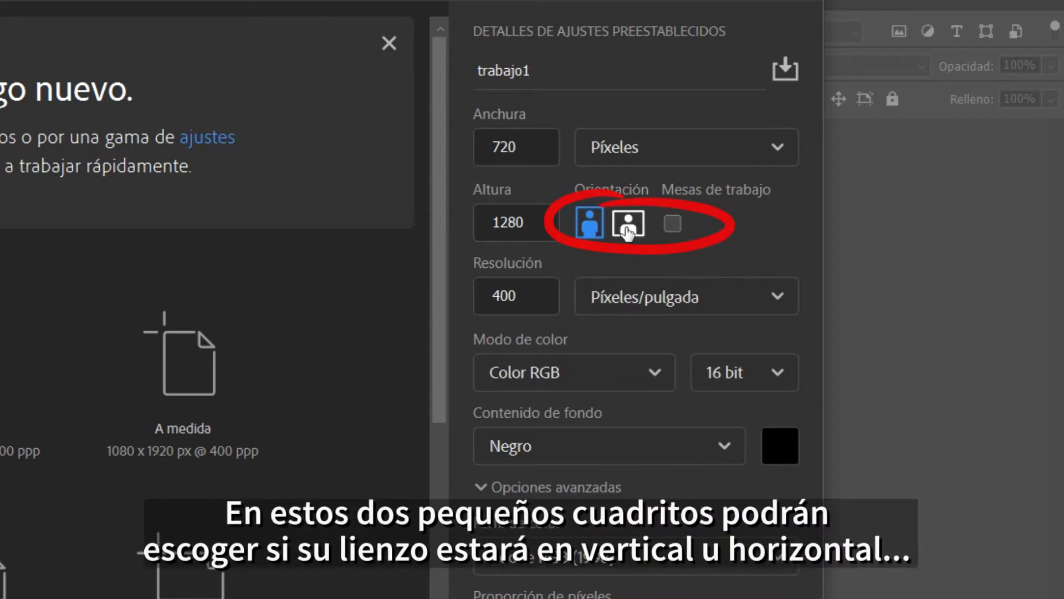
pyautogui.click(628, 231)
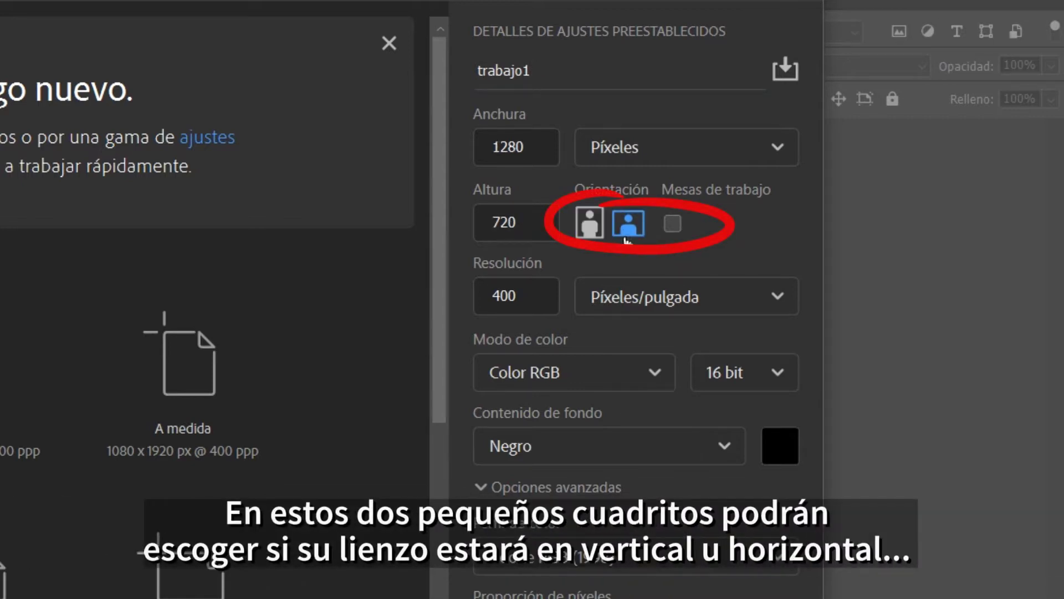
pyautogui.click(591, 226)
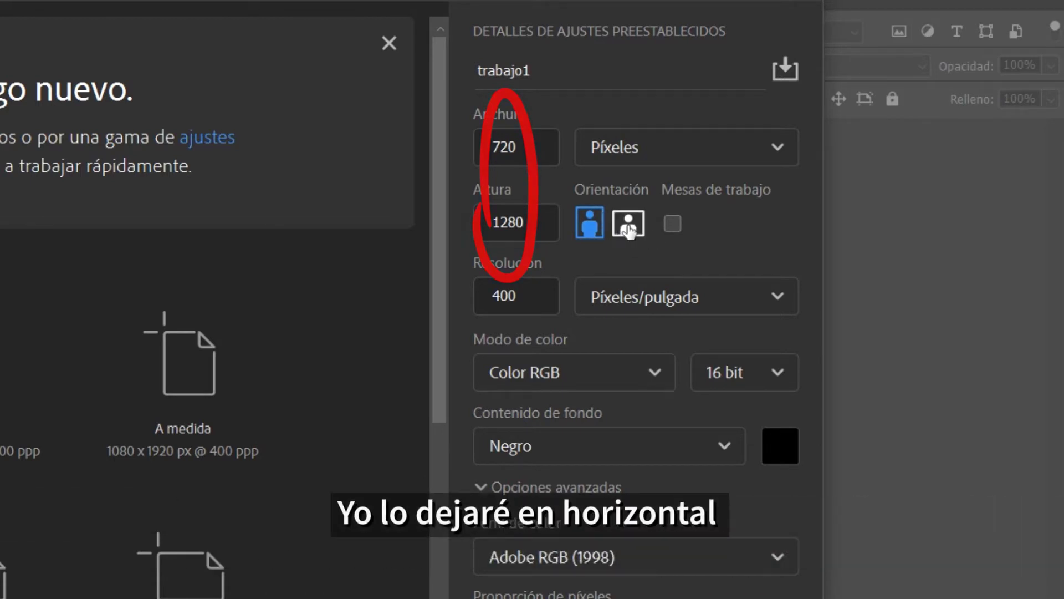
pyautogui.click(629, 230)
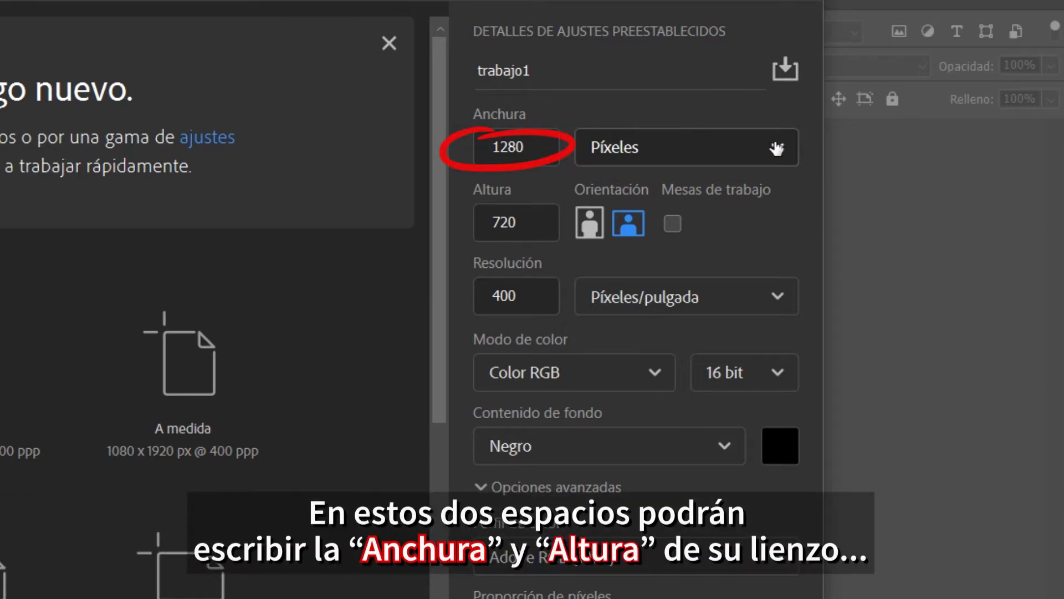
# Check the canvas height and keep the resolution at 400 px/pulgada.
pyautogui.click(545, 222)
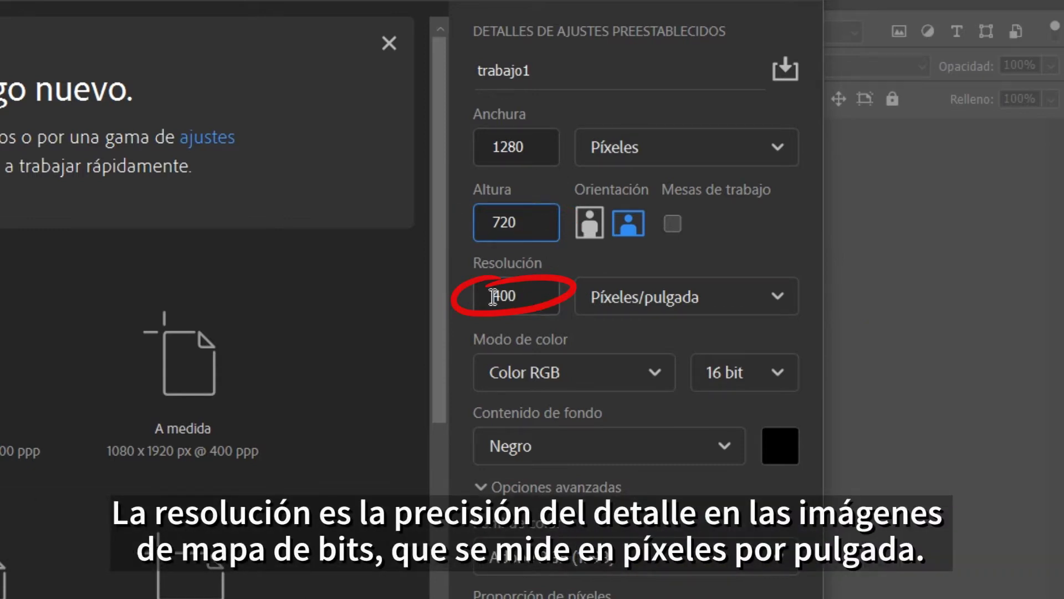
pyautogui.moveTo(493, 297); pyautogui.dragTo(521, 294)
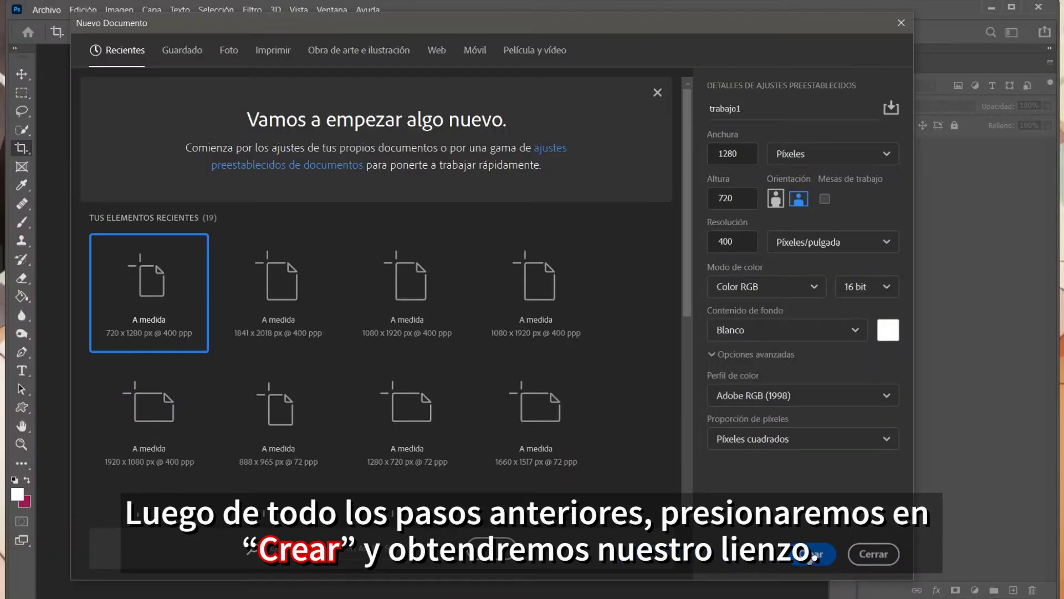
# Create the trabajo1 canvas and hand-letter a magenta 'Hola!' with a small heart.
pyautogui.click(810, 554)
pyautogui.moveTo(248, 331); pyautogui.dragTo(285, 326)
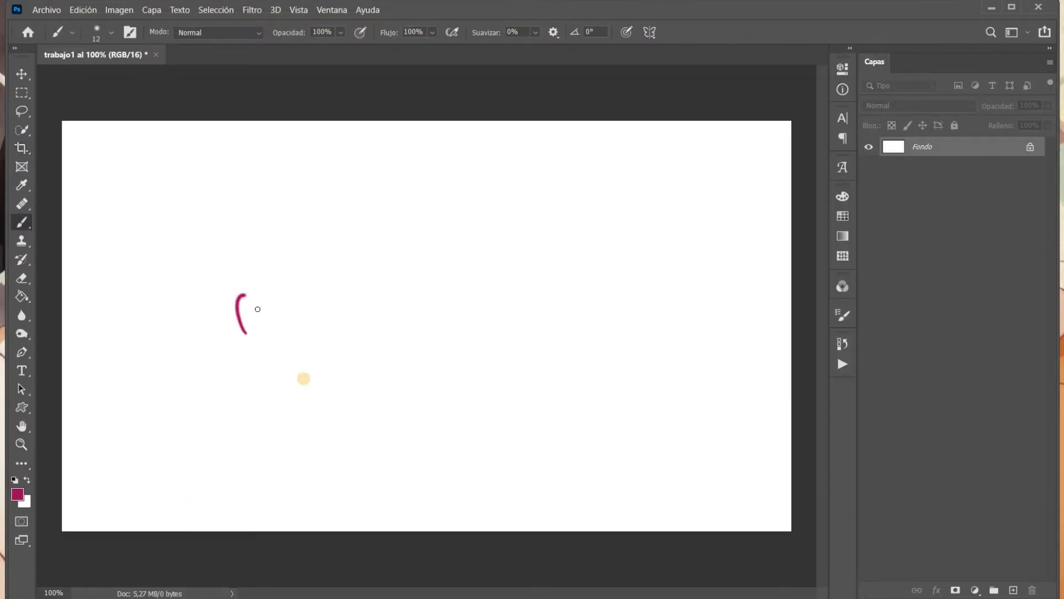
pyautogui.moveTo(271, 371)
pyautogui.mouseDown()
pyautogui.moveTo(309, 297)
pyautogui.moveTo(319, 333)
pyautogui.mouseUp()
pyautogui.moveTo(305, 297); pyautogui.dragTo(332, 315)
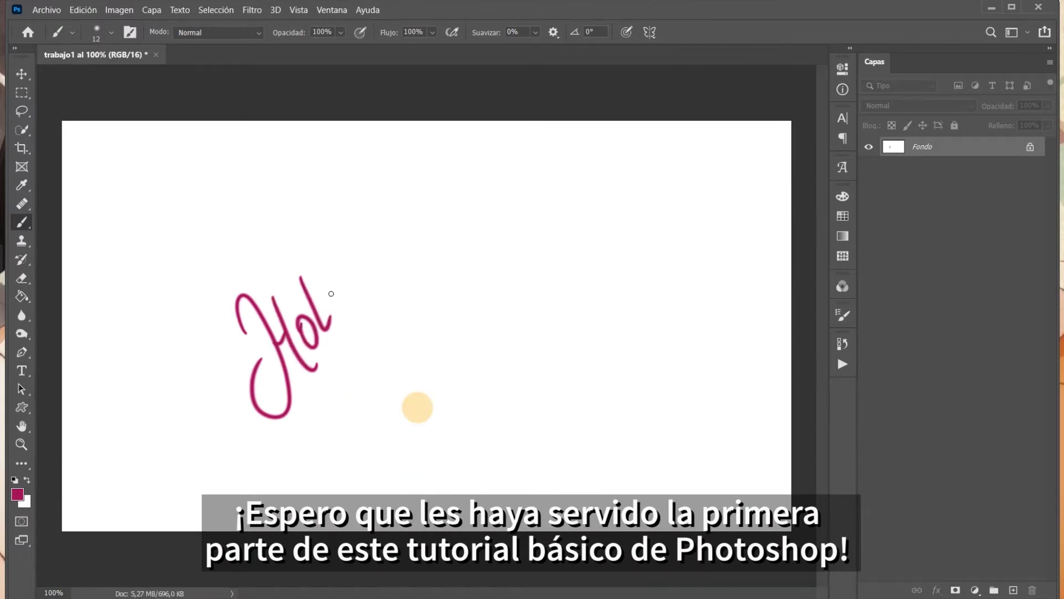
pyautogui.moveTo(333, 272); pyautogui.dragTo(357, 268)
pyautogui.moveTo(335, 225); pyautogui.dragTo(352, 269)
pyautogui.click(358, 281)
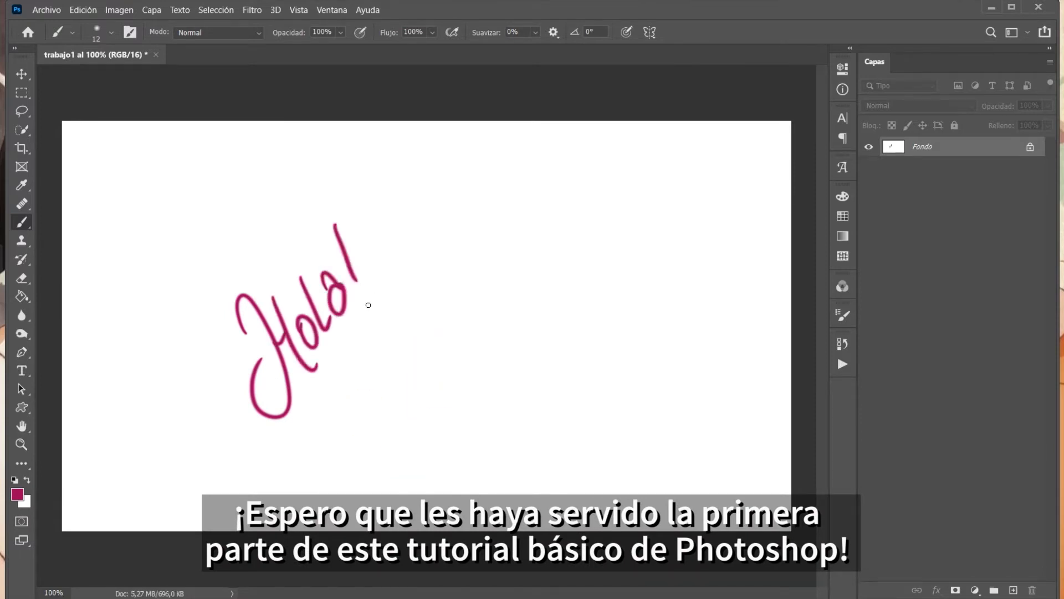
pyautogui.moveTo(366, 304); pyautogui.dragTo(375, 295)
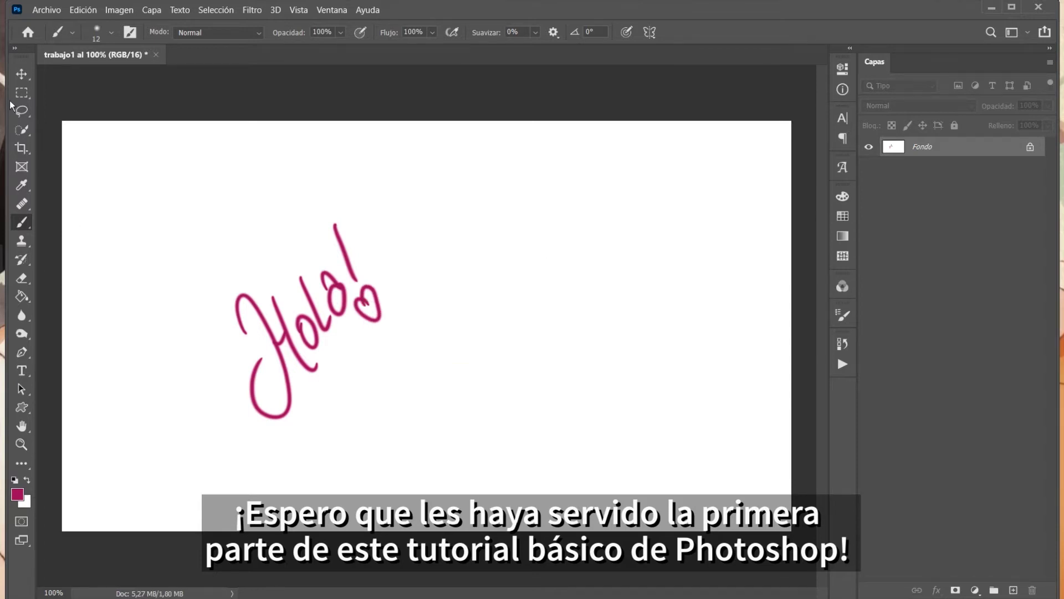
# Erase the handwritten 'Hola!' lettering with the standard Eraser.
pyautogui.click(23, 278)
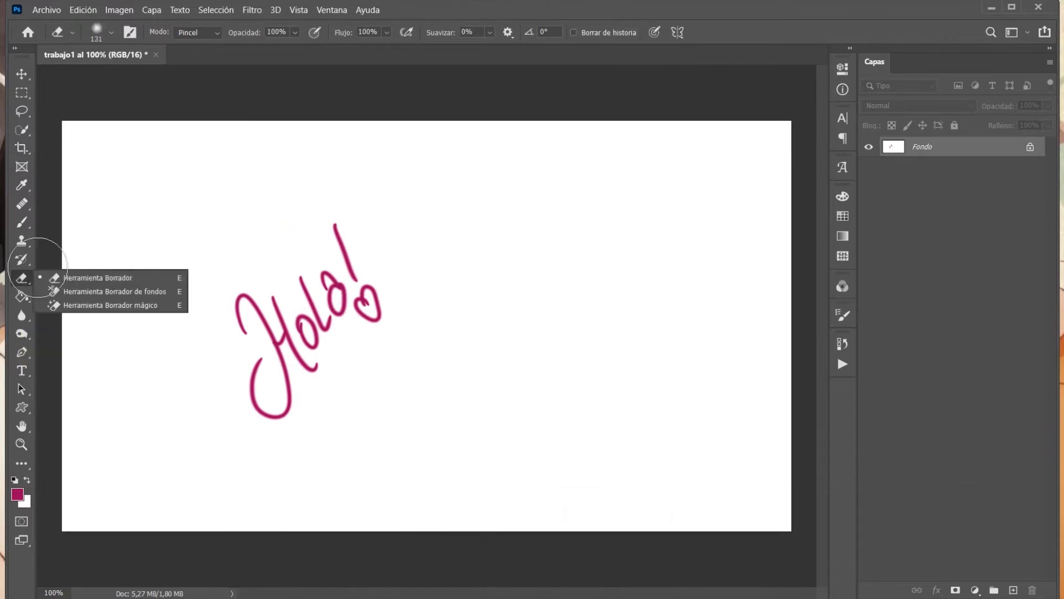
pyautogui.click(90, 279)
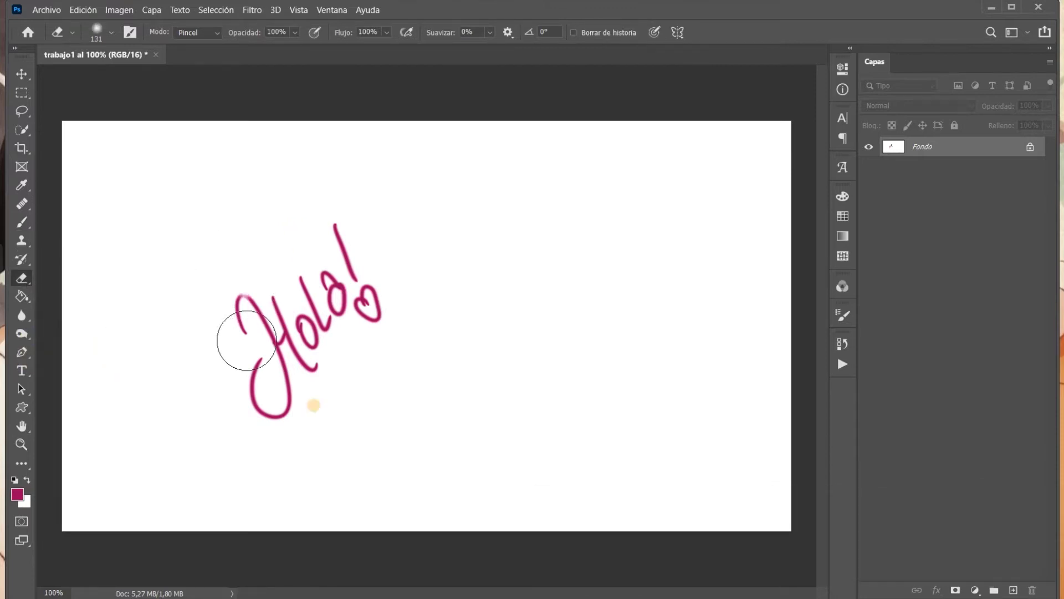
pyautogui.moveTo(246, 340)
pyautogui.mouseDown()
pyautogui.moveTo(278, 356)
pyautogui.moveTo(341, 229)
pyautogui.moveTo(373, 320)
pyautogui.mouseUp()
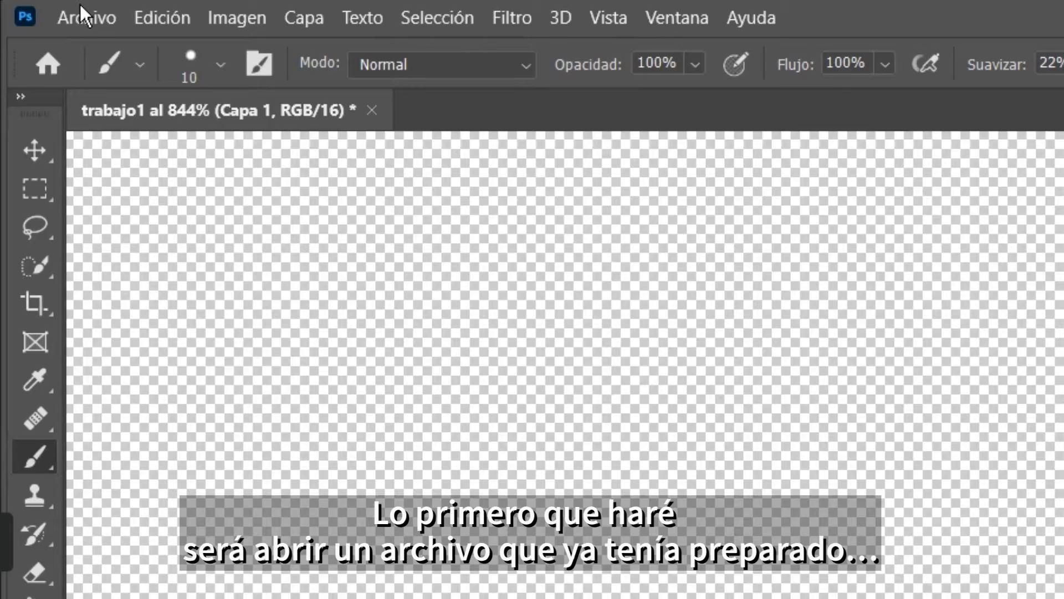
# Open Mafuyu.psd and add an empty layer above the pencil sketch.
pyautogui.click(81, 11)
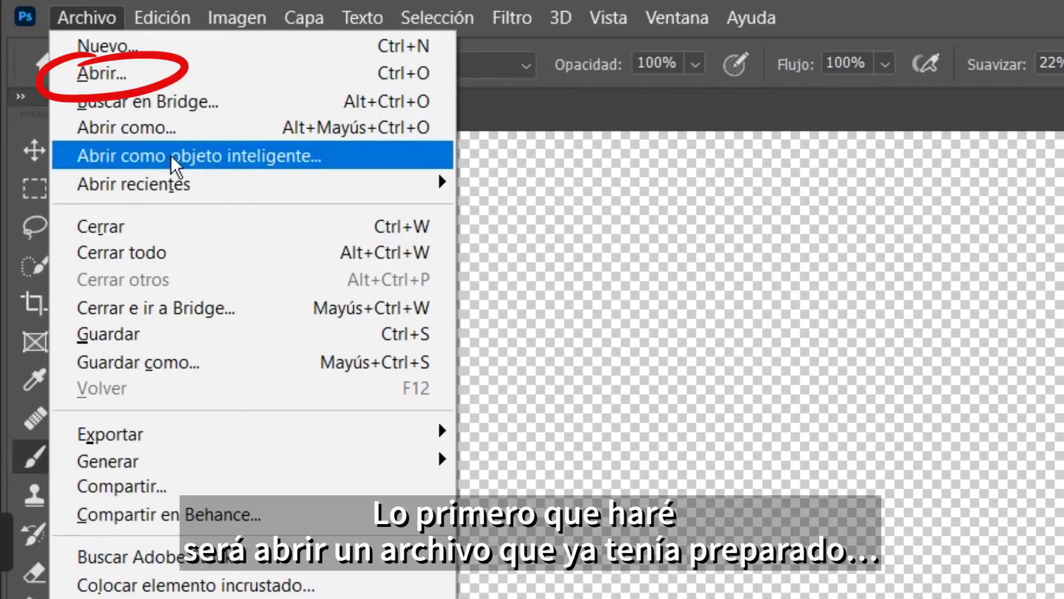
pyautogui.click(130, 81)
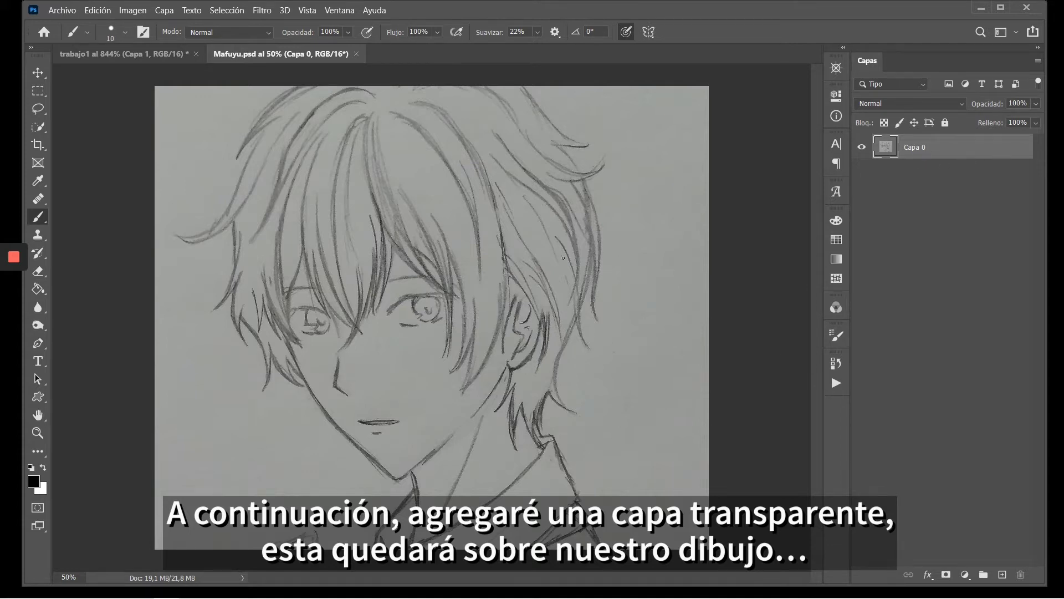
pyautogui.click(1002, 575)
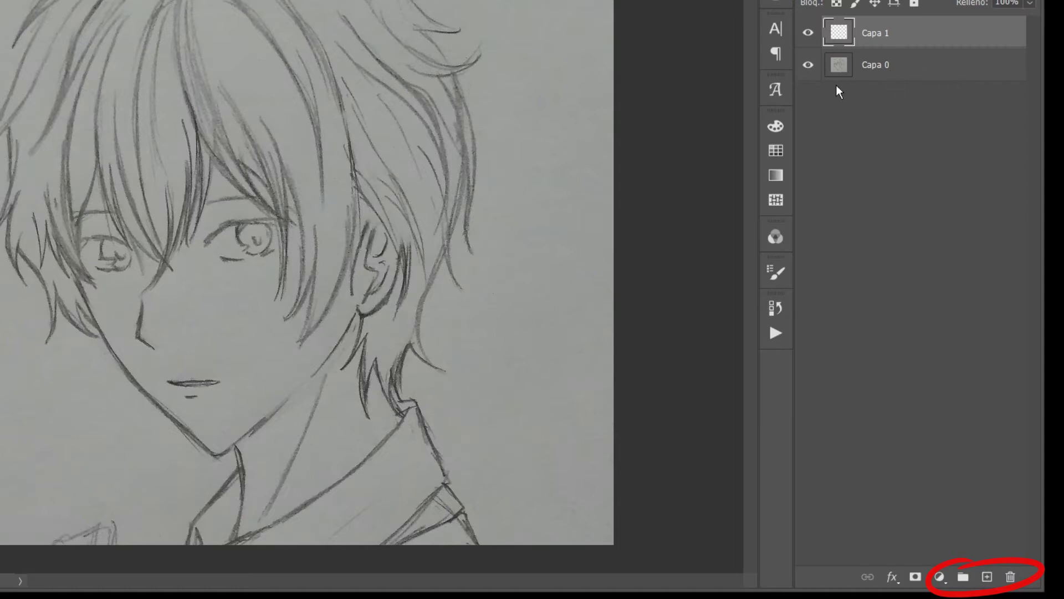
# Select the sketch layer Capa 0 and pick the standard Brush tool for inking.
pyautogui.click(876, 65)
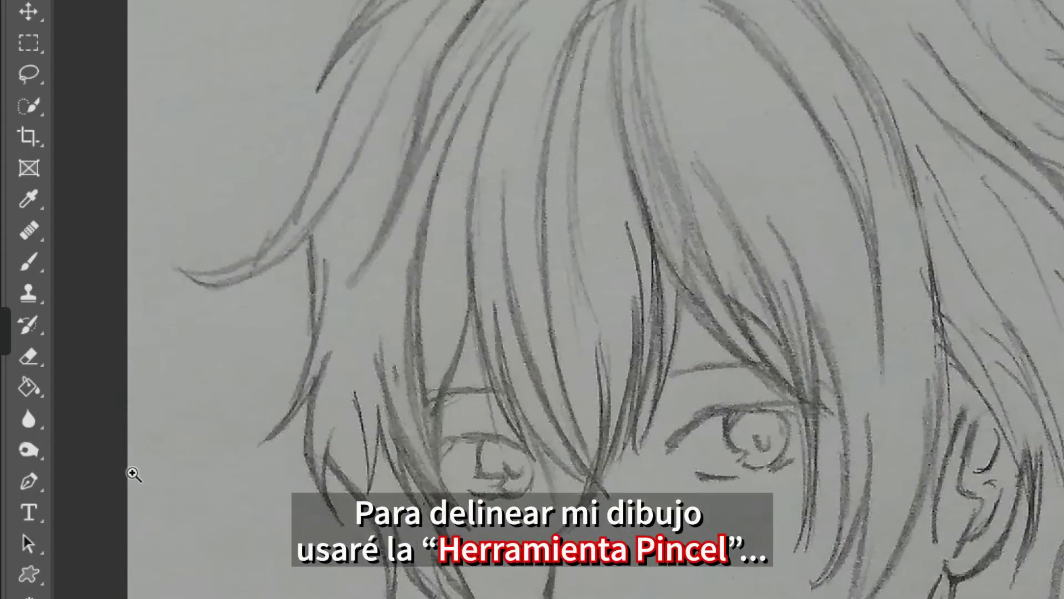
pyautogui.rightClick(31, 259)
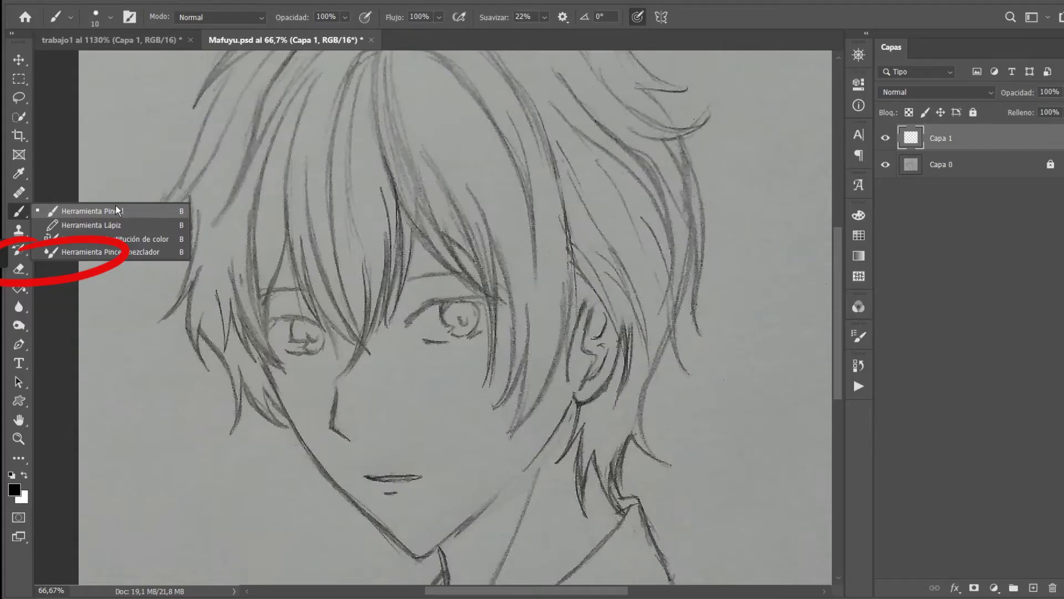
pyautogui.click(116, 209)
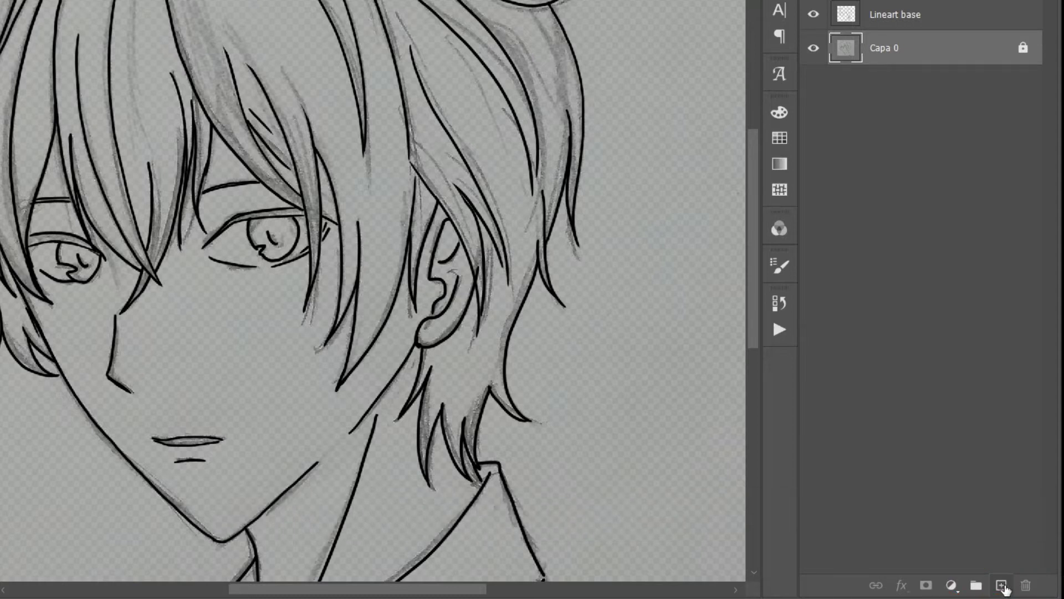
# Add a tan Color uniforme fill layer behind the lineart, then reselect Lineart base.
pyautogui.click(1002, 586)
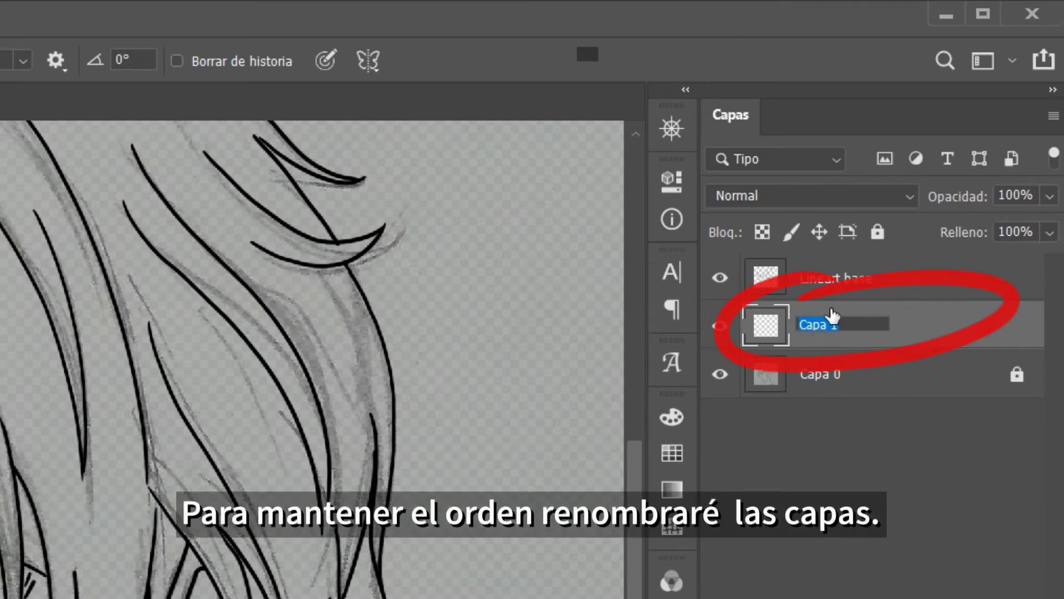
pyautogui.write('ca')
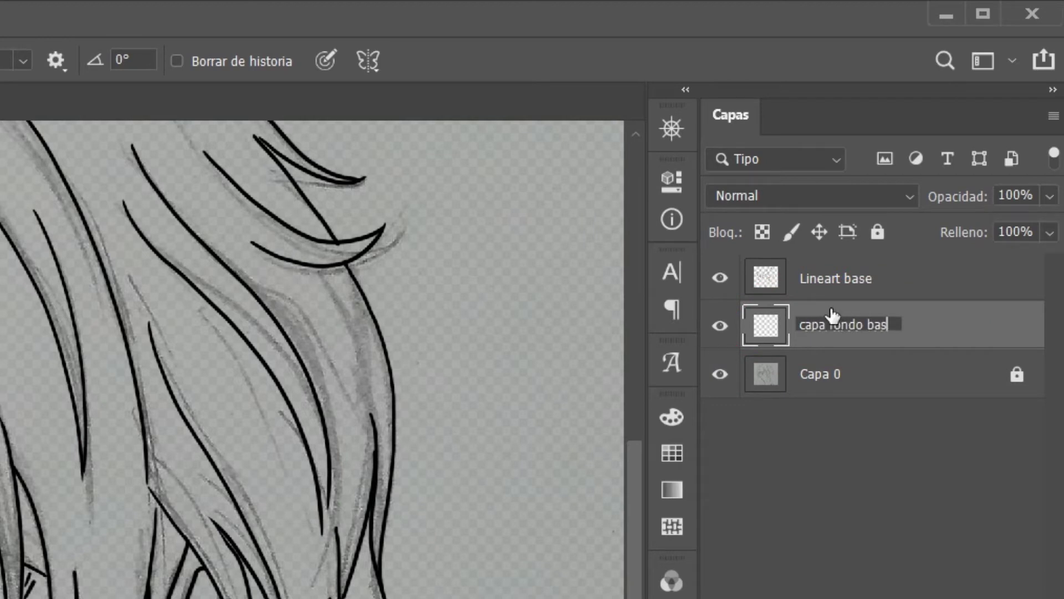
pyautogui.write('e')
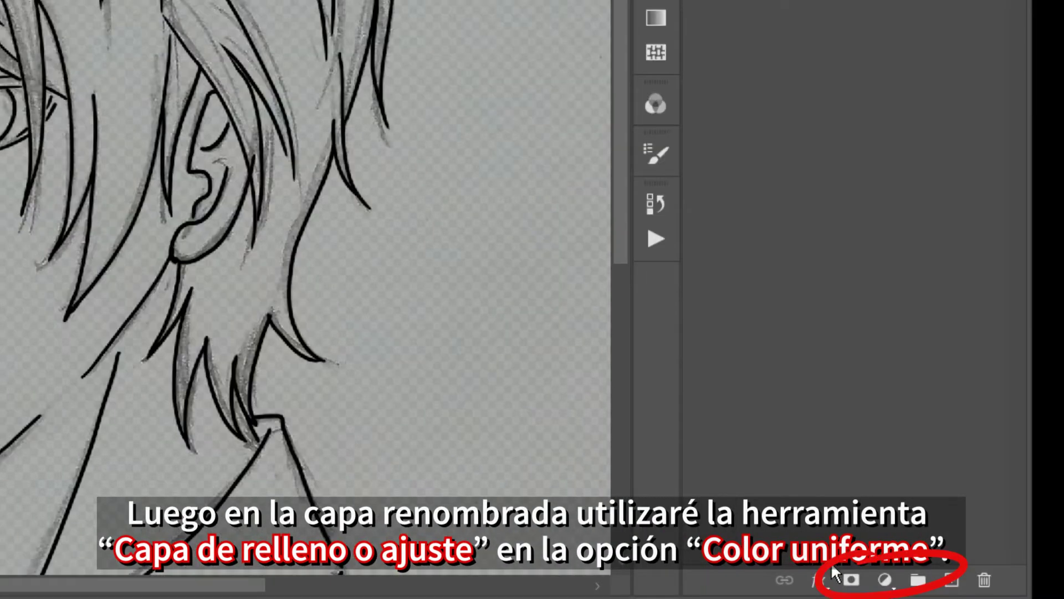
pyautogui.click(885, 580)
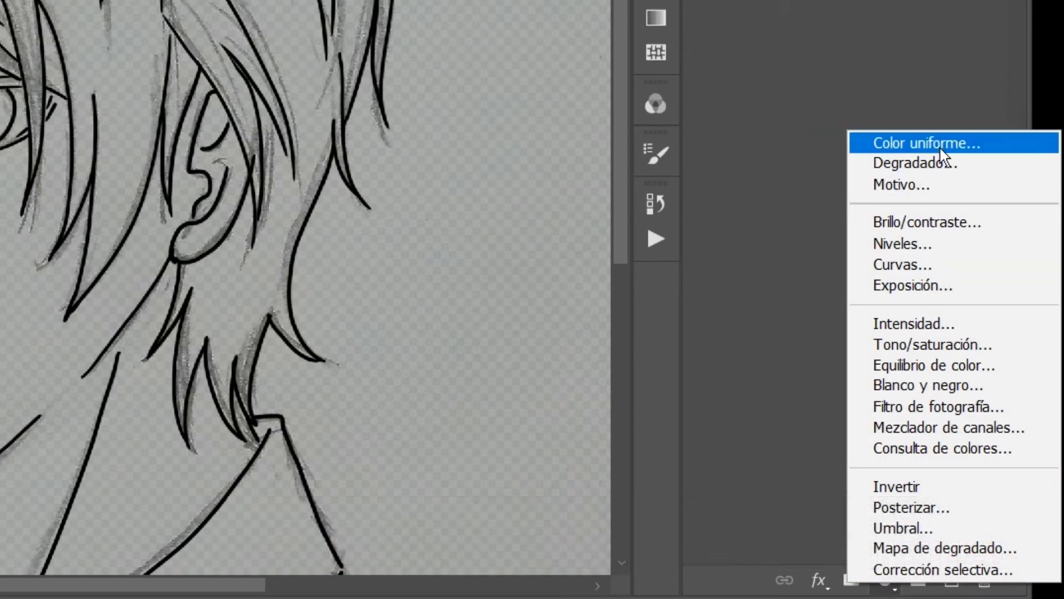
pyautogui.click(958, 143)
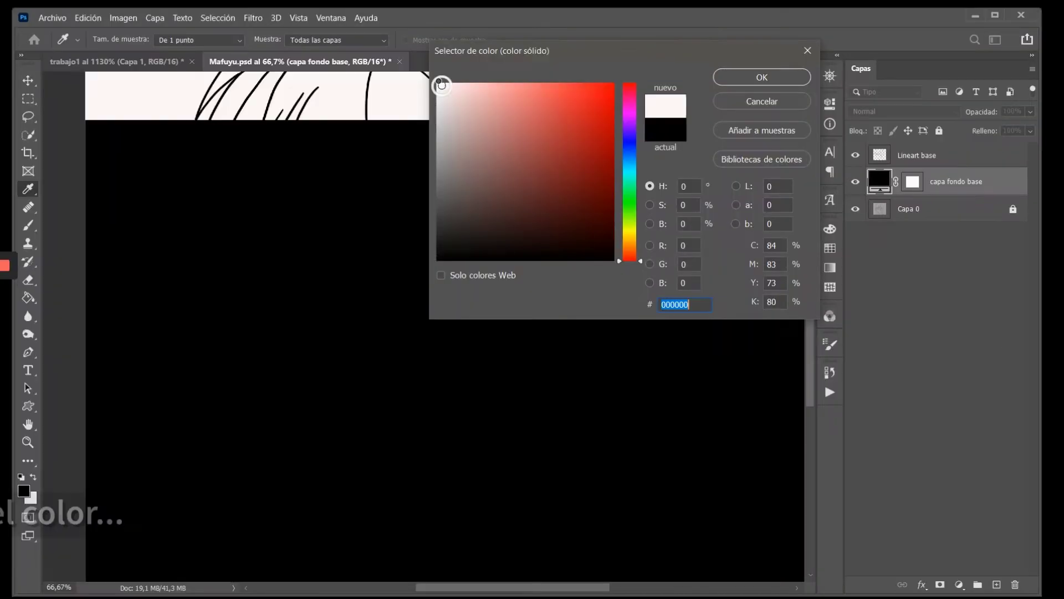
pyautogui.click(470, 99)
pyautogui.click(629, 243)
pyautogui.click(761, 77)
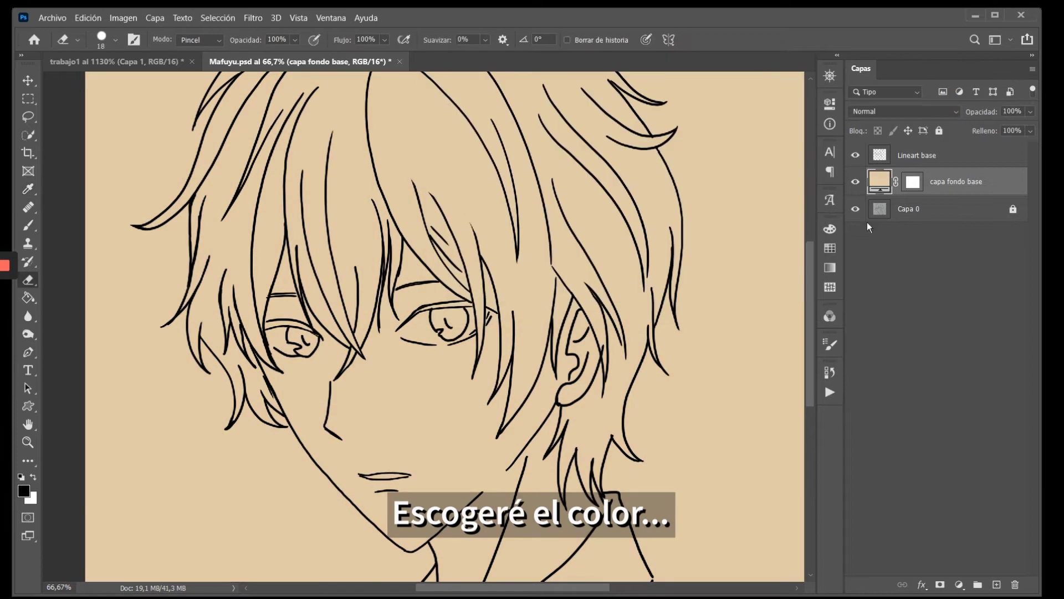
pyautogui.press('b')
pyautogui.click(924, 155)
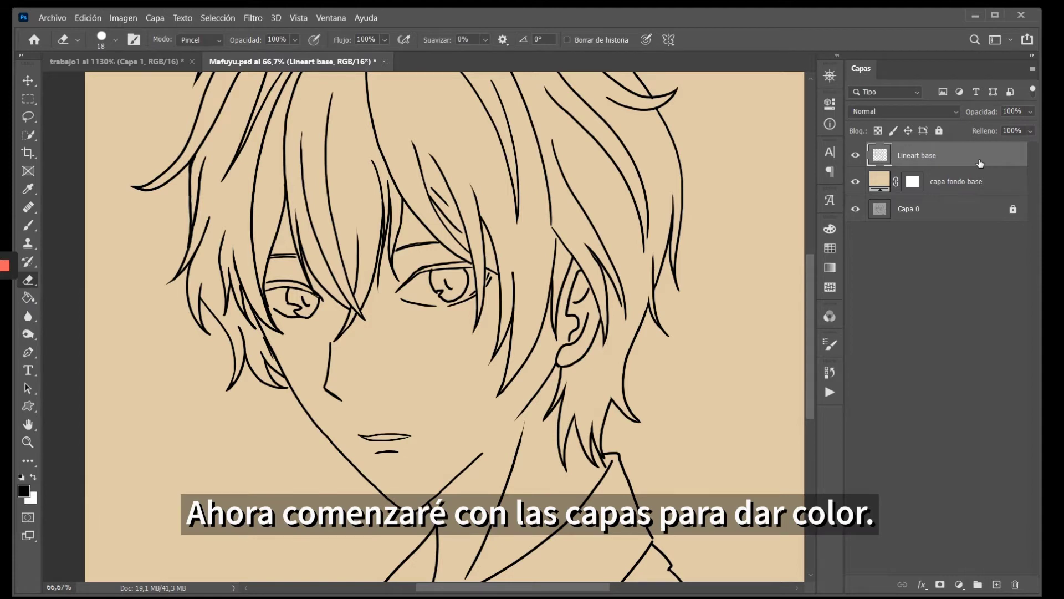
# Magic-wand select the enclosed hair areas of the line art.
pyautogui.moveTo(808, 300); pyautogui.dragTo(813, 281)
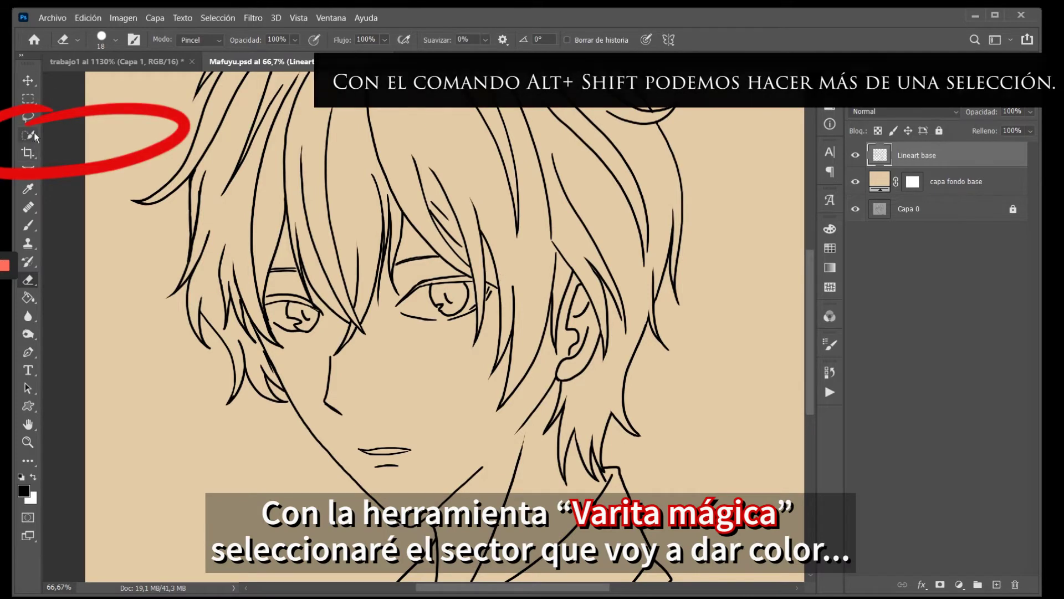
pyautogui.hotkey('shift', 'w')
pyautogui.click(723, 255)
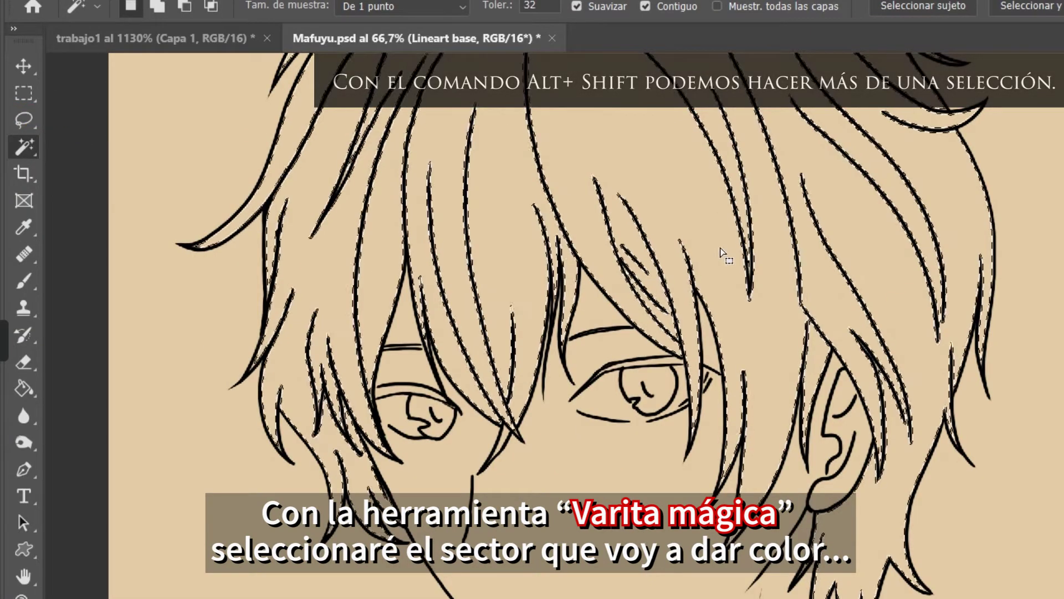
pyautogui.click(506, 441)
pyautogui.click(505, 386)
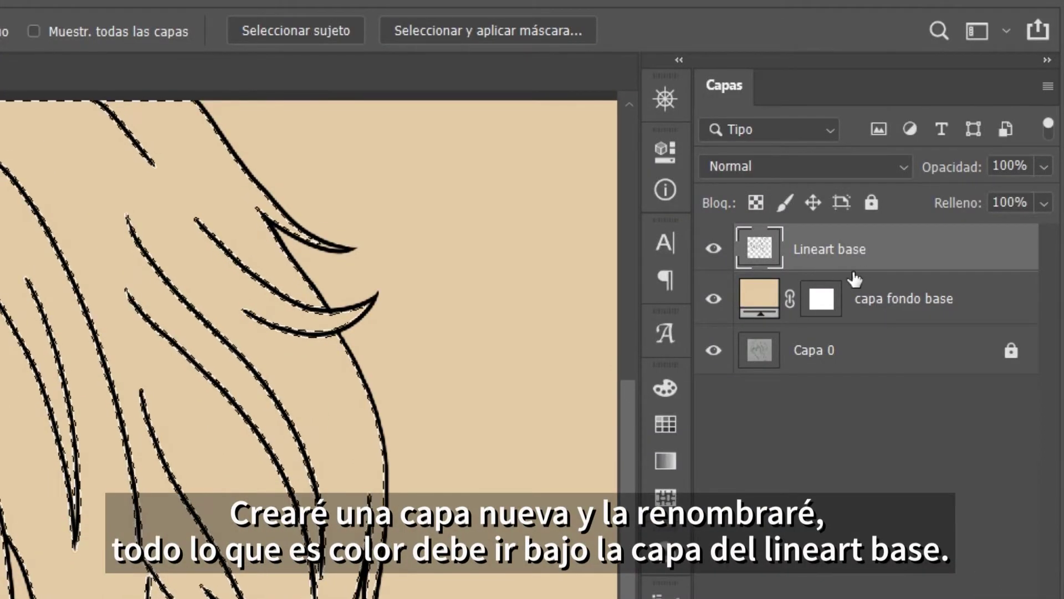
# Create Capa 1 beneath Lineart base, lock Lineart base, and select Capa 1.
pyautogui.hotkey('ctrl', 'shift', 'alt', 'n')
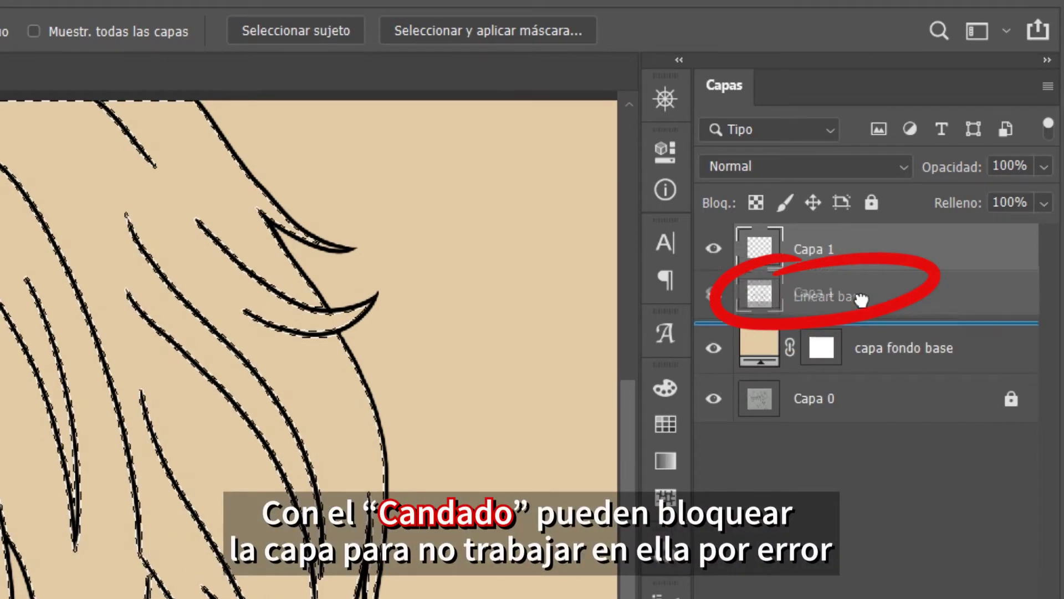
pyautogui.moveTo(868, 250); pyautogui.dragTo(860, 299)
pyautogui.click(932, 252)
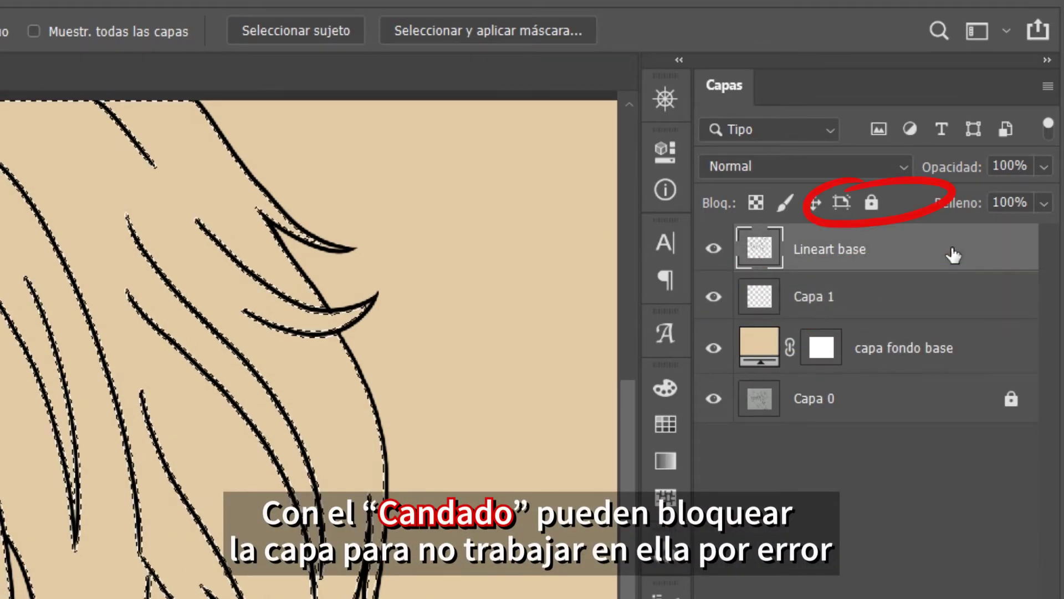
pyautogui.click(871, 203)
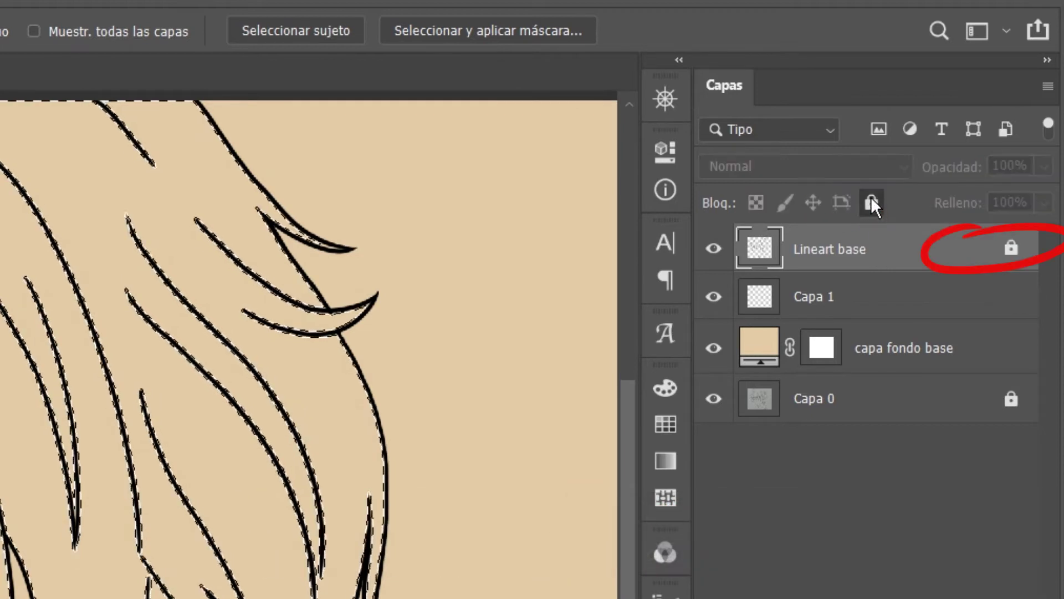
pyautogui.click(898, 299)
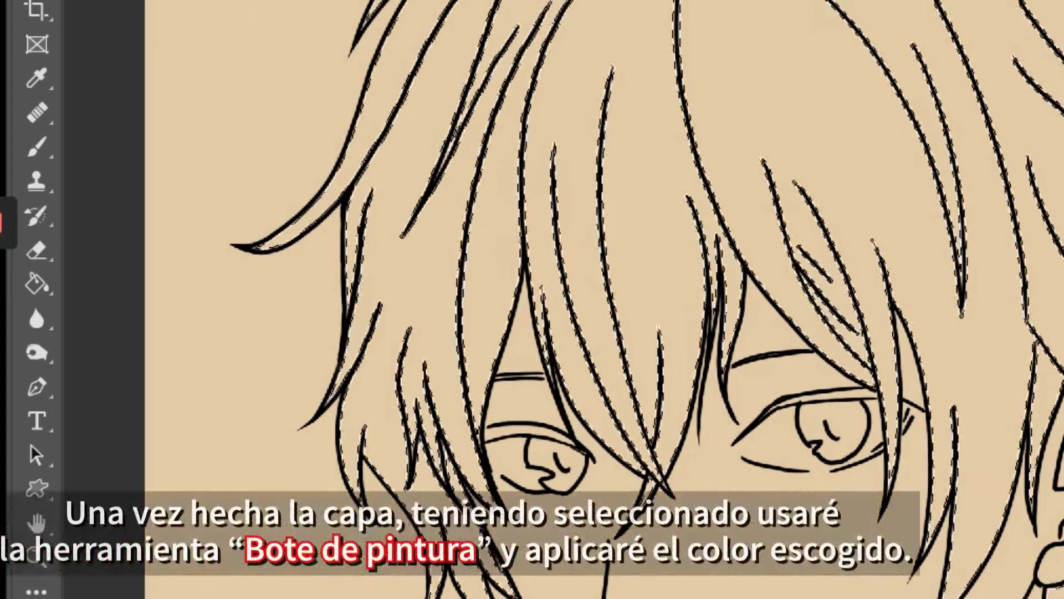
# Fill the hair selection with orange ec9d06 using the paint bucket, then deselect.
pyautogui.rightClick(37, 147)
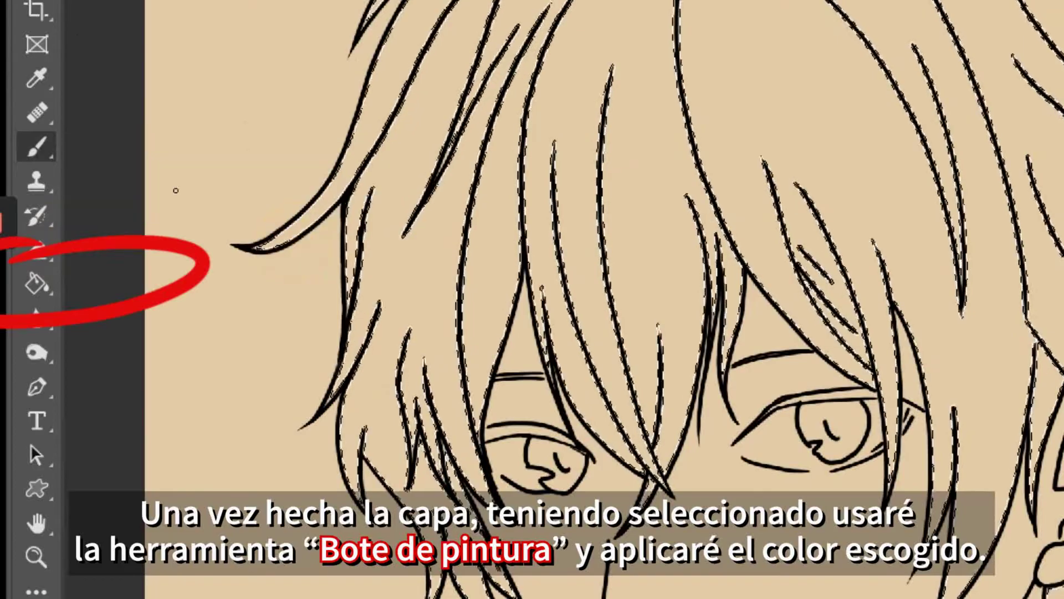
pyautogui.rightClick(36, 284)
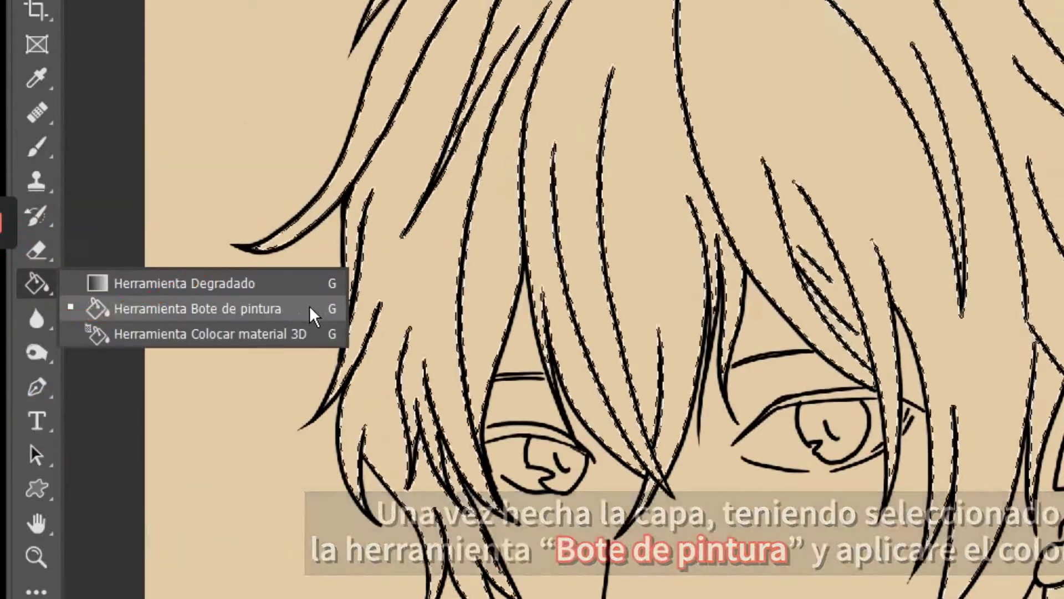
pyautogui.click(310, 305)
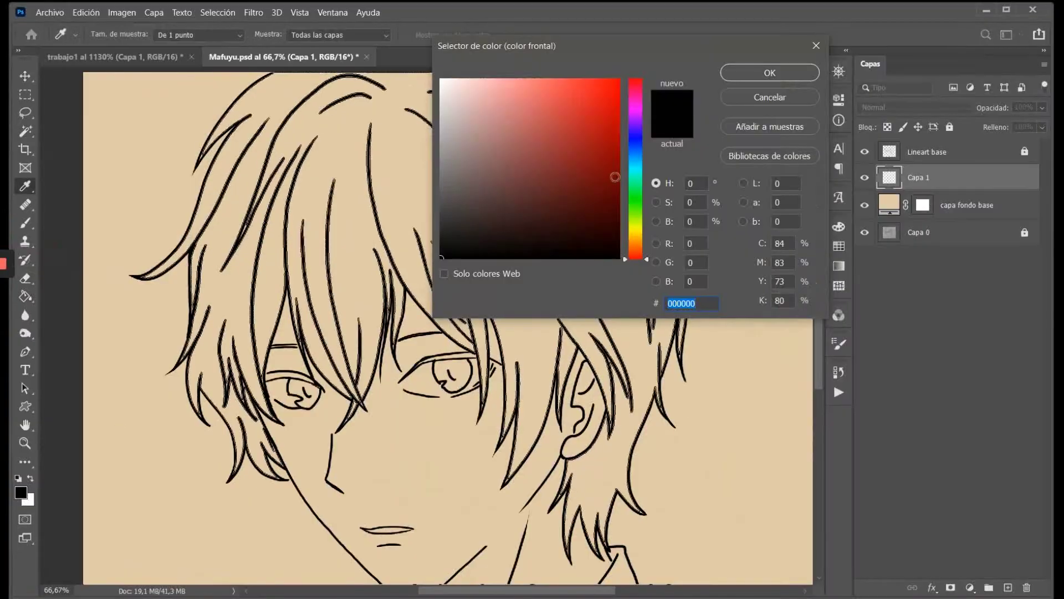
pyautogui.click(635, 243)
pyautogui.moveTo(609, 139); pyautogui.dragTo(603, 86)
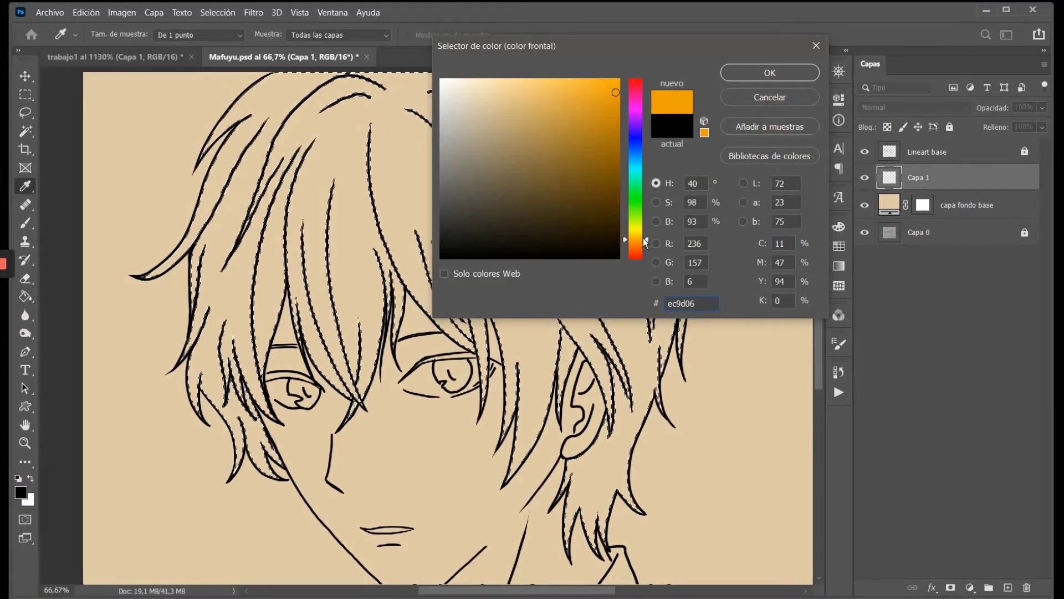
pyautogui.click(765, 72)
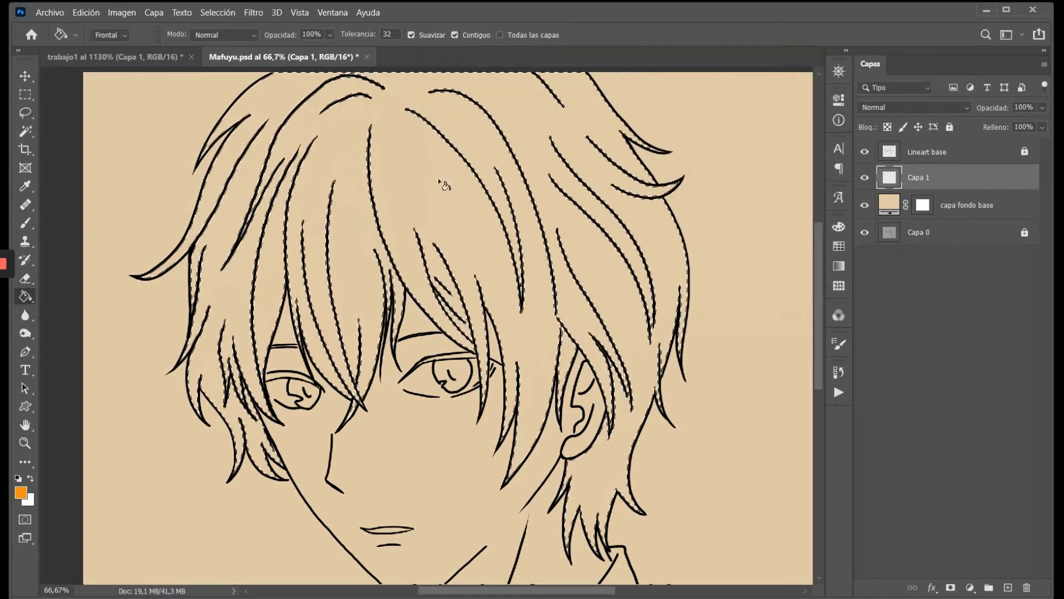
pyautogui.hotkey('alt', 'BackSpace')
pyautogui.hotkey('ctrl', 'd')
# Switch back to the Brush tool and bring up its size settings.
pyautogui.press('m')
pyautogui.scroll(-3, 447, 327)
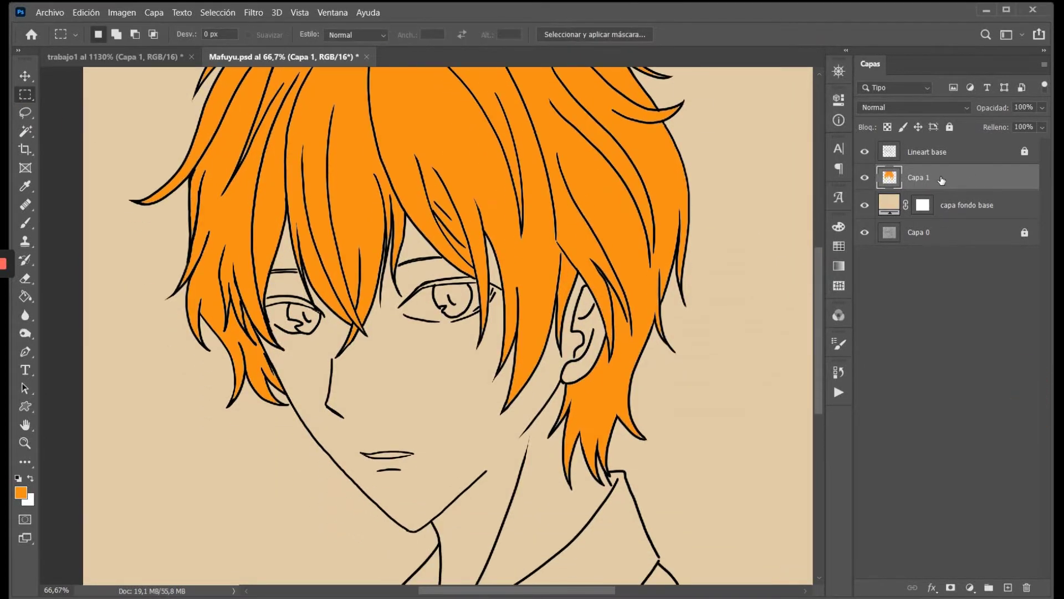
pyautogui.rightClick(25, 222)
pyautogui.click(83, 213)
# Set the brush to 59 px and touch up an uncoloured spot in the hair.
pyautogui.click(114, 34)
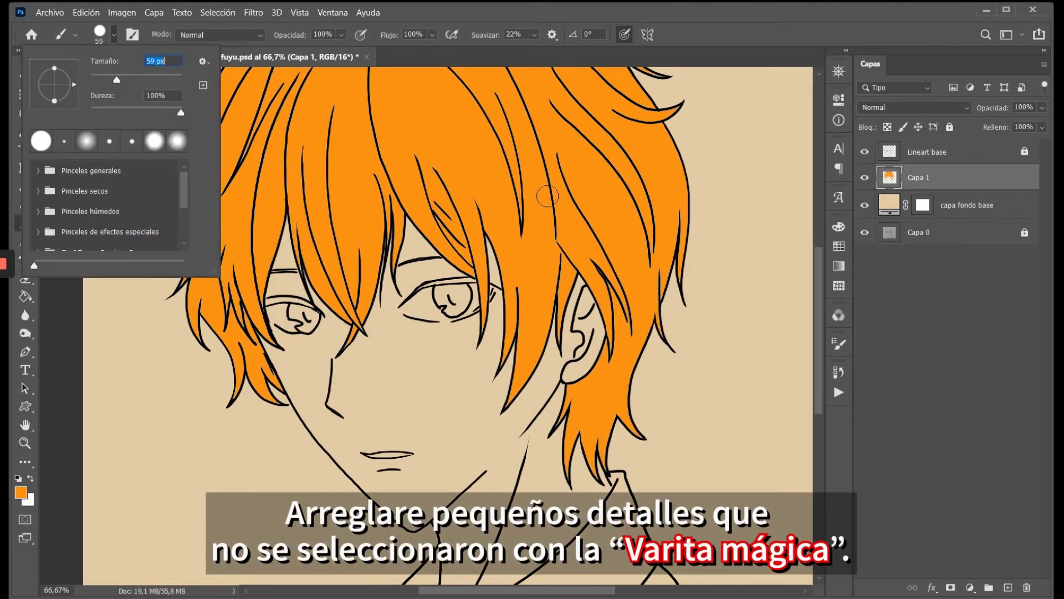
pyautogui.click(694, 316)
pyautogui.scroll(2, 705, 84)
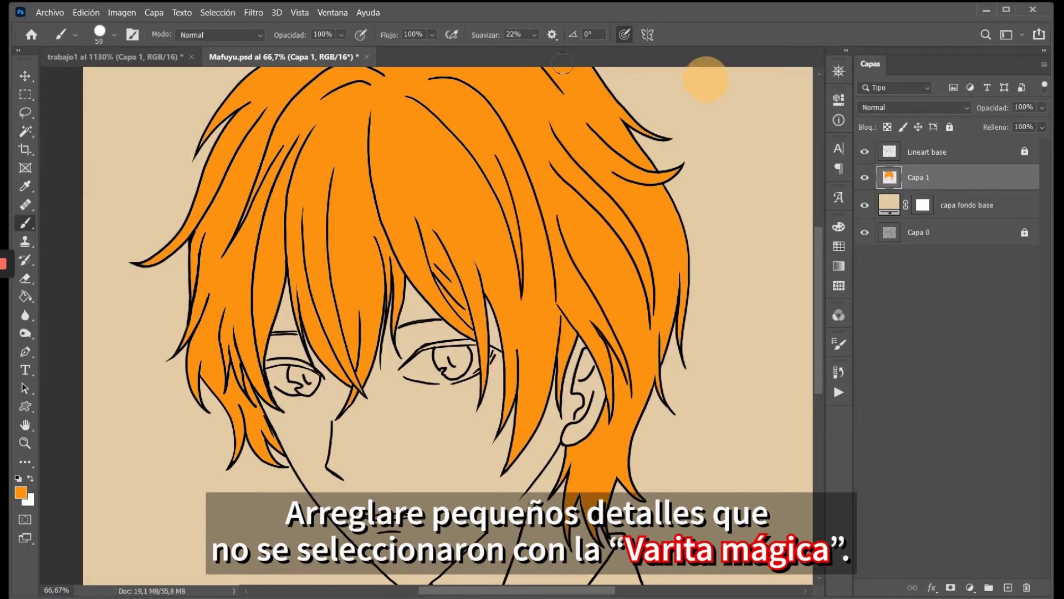
pyautogui.click(612, 412)
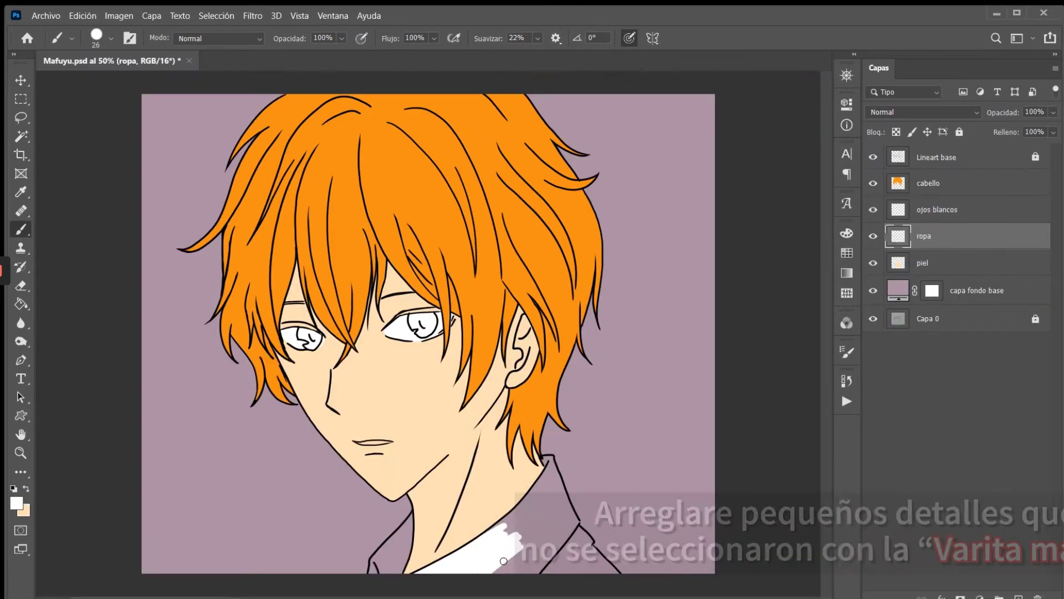
# Paint the shirt collar white and name a layer 'cejas y pupilas'.
pyautogui.hotkey('ctrl', '+')
pyautogui.hotkey('ctrl', '+')
pyautogui.moveTo(449, 194); pyautogui.dragTo(435, 309)
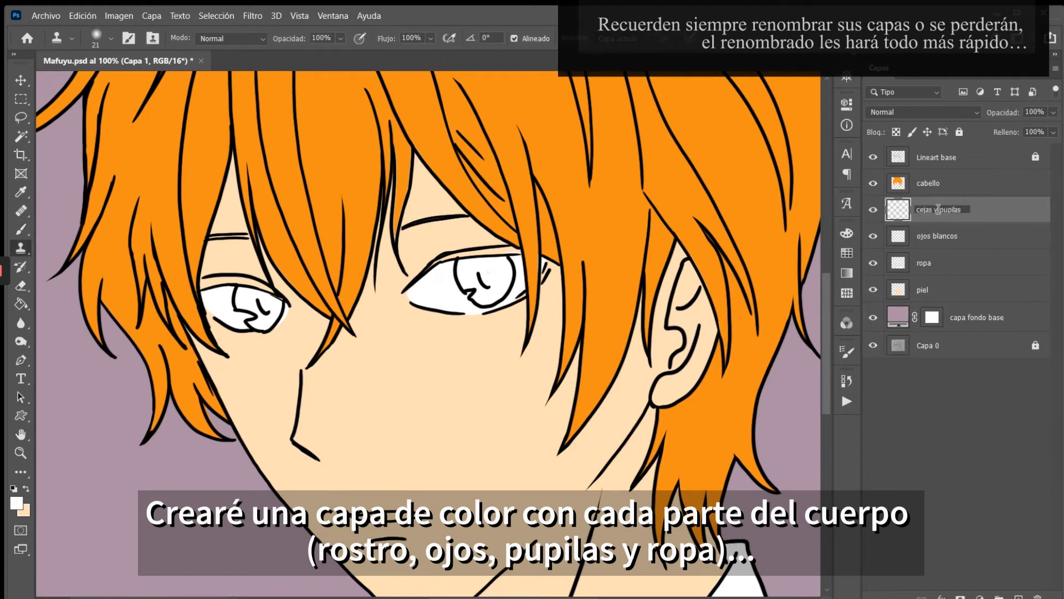
pyautogui.press('Return')
# Paint the right eye's iris orange.
pyautogui.rightClick(21, 229)
pyautogui.keyDown('alt'); pyautogui.click(368, 165); pyautogui.keyUp('alt')
pyautogui.moveTo(490, 273); pyautogui.dragTo(477, 295)
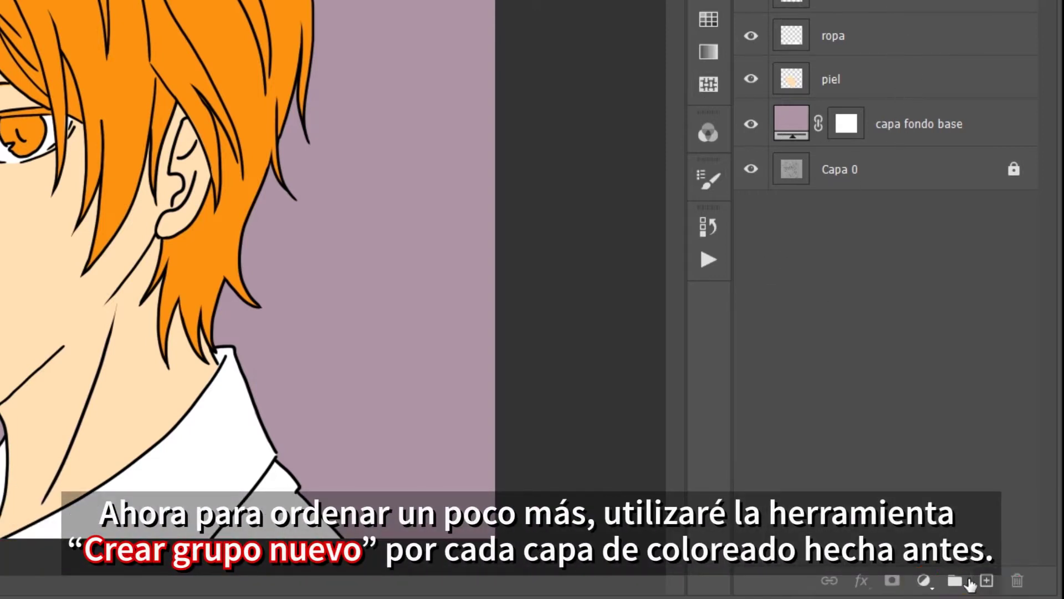
# Group the eye layers, put ropa into a Ropa group and piel into a Piel group.
pyautogui.click(955, 582)
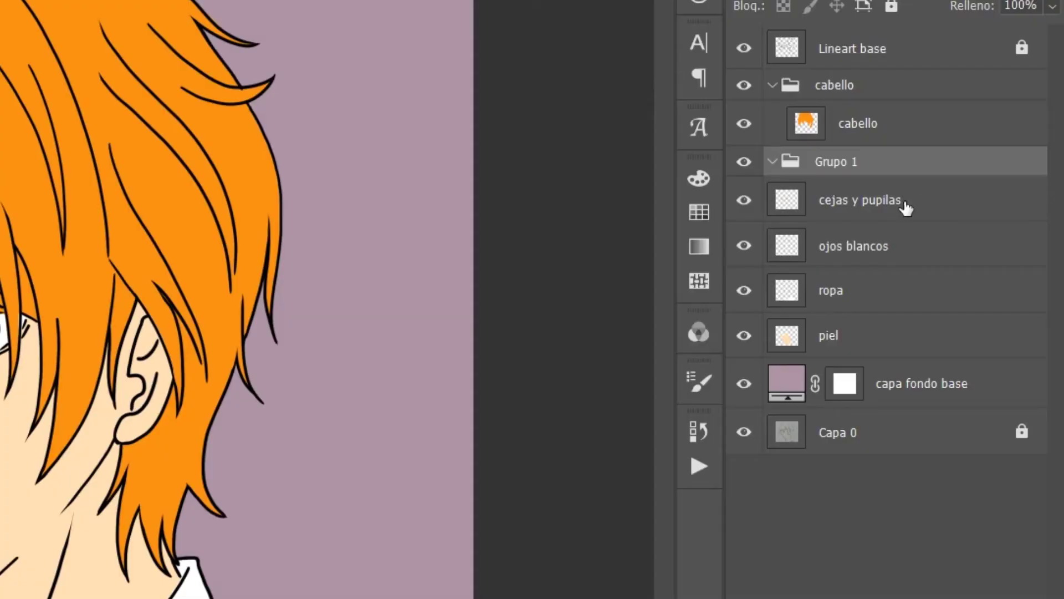
pyautogui.moveTo(836, 209); pyautogui.dragTo(849, 155)
pyautogui.write('Ojos')
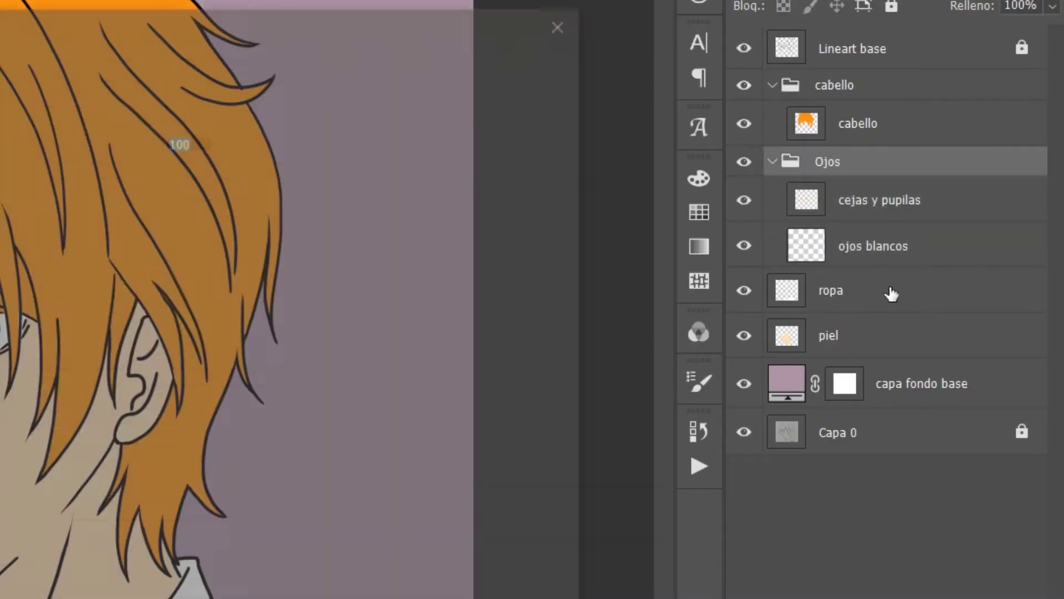
pyautogui.click(889, 292)
pyautogui.hotkey('ctrl', 'g')
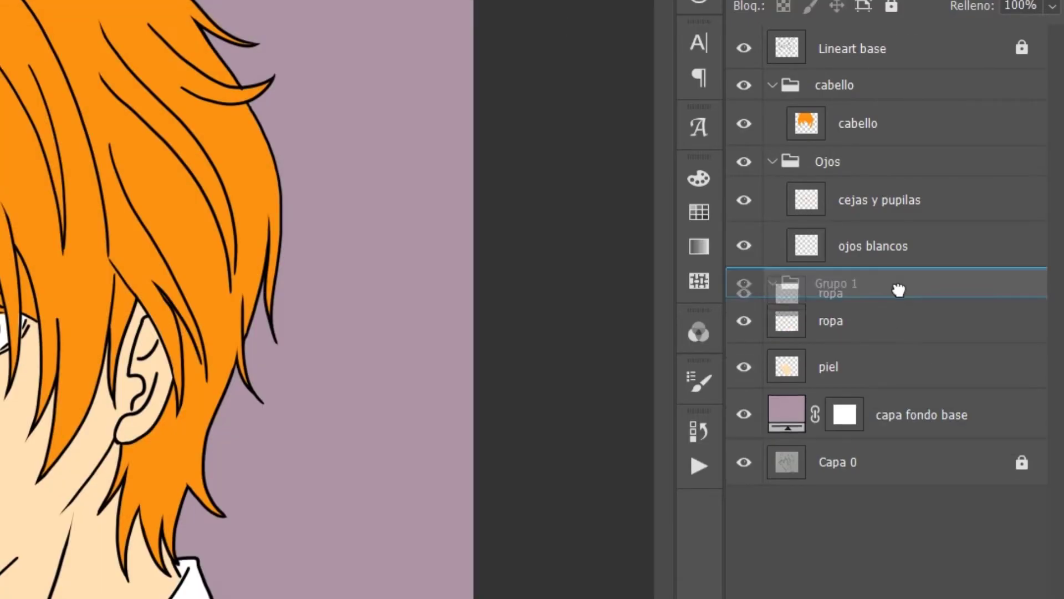
pyautogui.doubleClick(846, 280)
pyautogui.hotkey('ctrl', 'g')
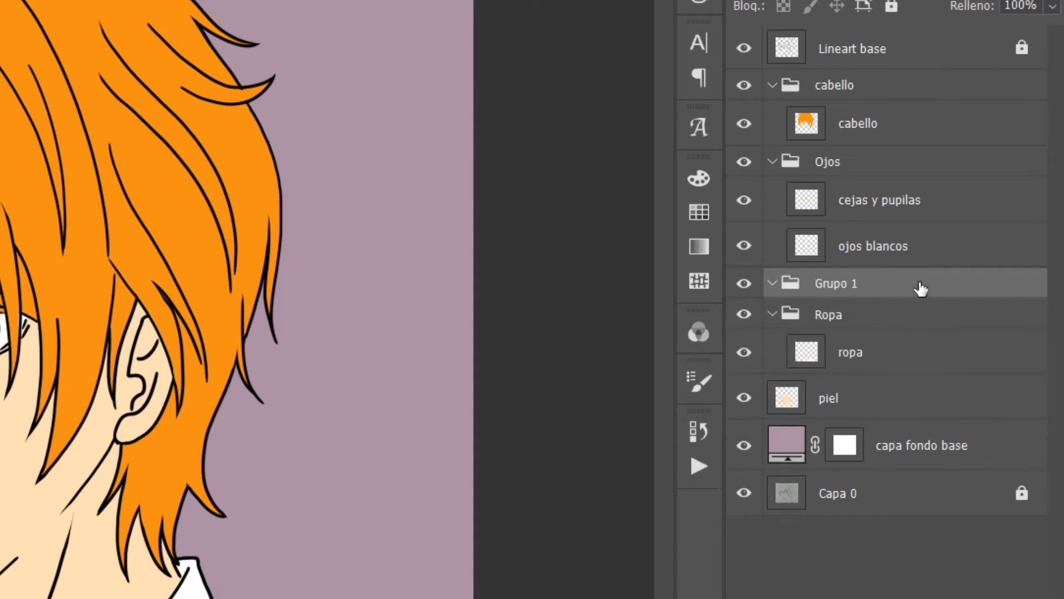
pyautogui.moveTo(919, 288)
pyautogui.mouseDown()
pyautogui.moveTo(920, 404)
pyautogui.moveTo(870, 355)
pyautogui.mouseUp()
pyautogui.doubleClick(870, 355)
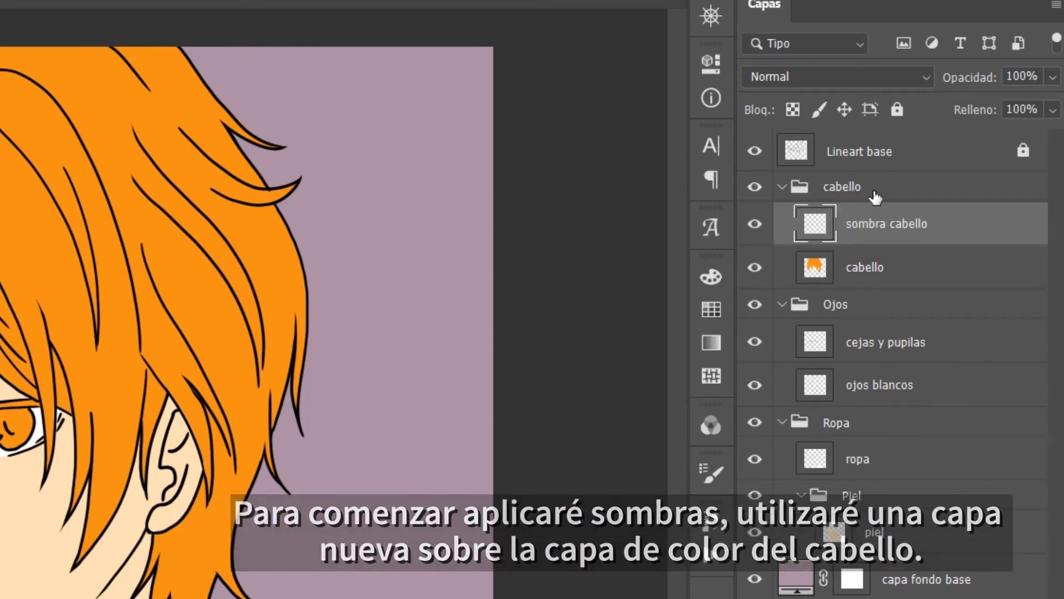
# Make sombra cabello a clipping mask (Crear máscara de recorte) on the cabello layer.
pyautogui.rightClick(950, 233)
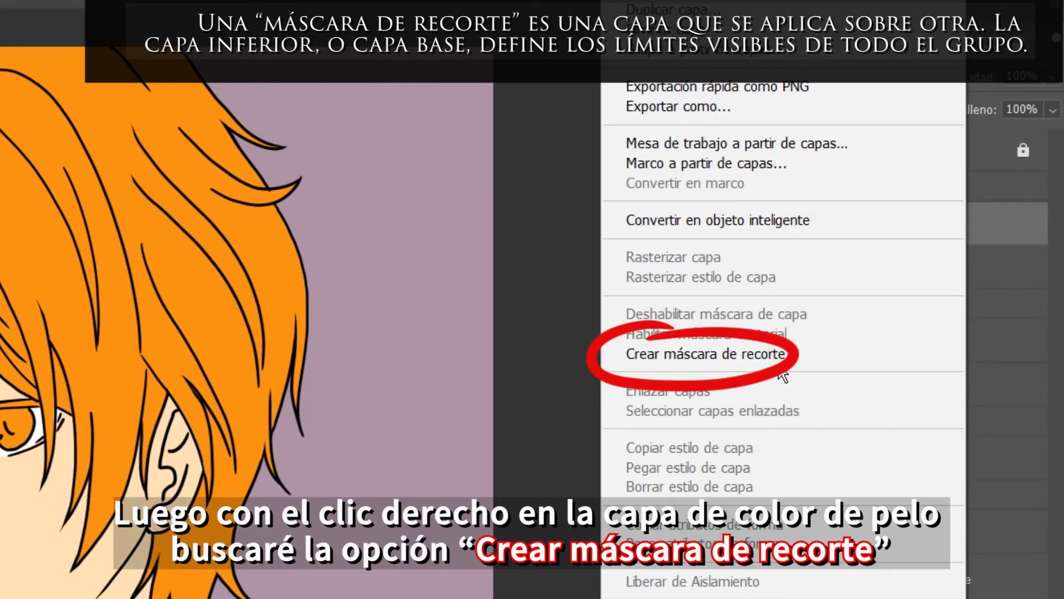
pyautogui.click(801, 352)
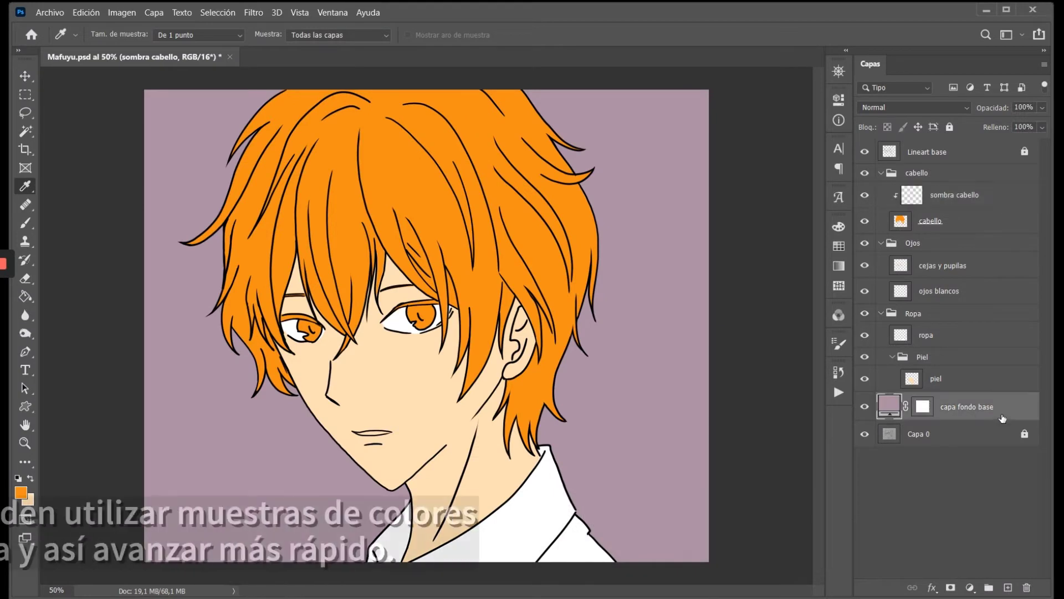
# Add a new layer and dab orange, peach and white colour swatches on it.
pyautogui.click(1008, 587)
pyautogui.moveTo(953, 441); pyautogui.dragTo(953, 424)
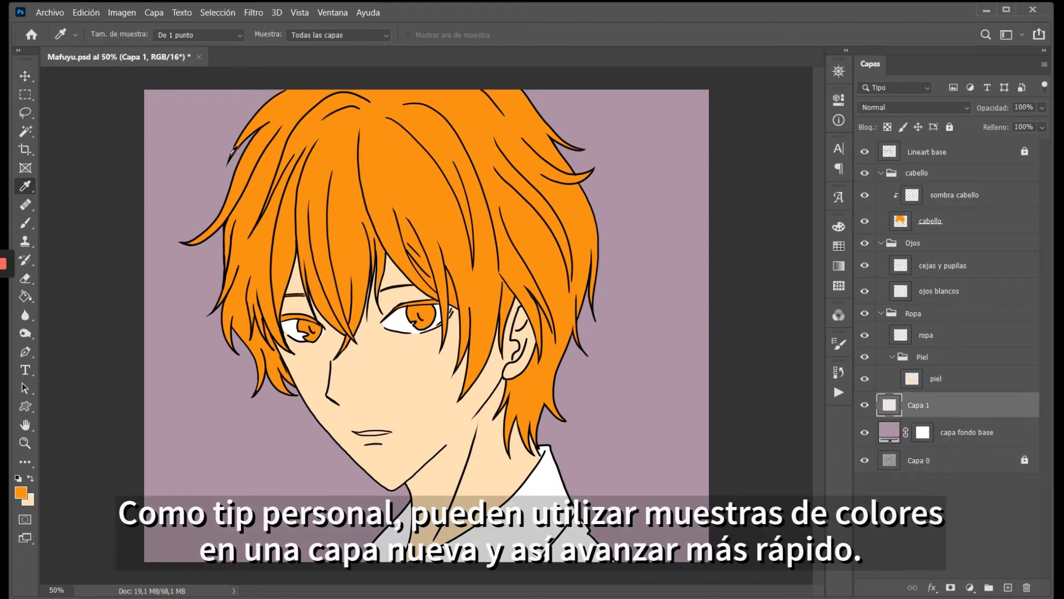
pyautogui.press('b')
pyautogui.click(163, 117)
pyautogui.press('i')
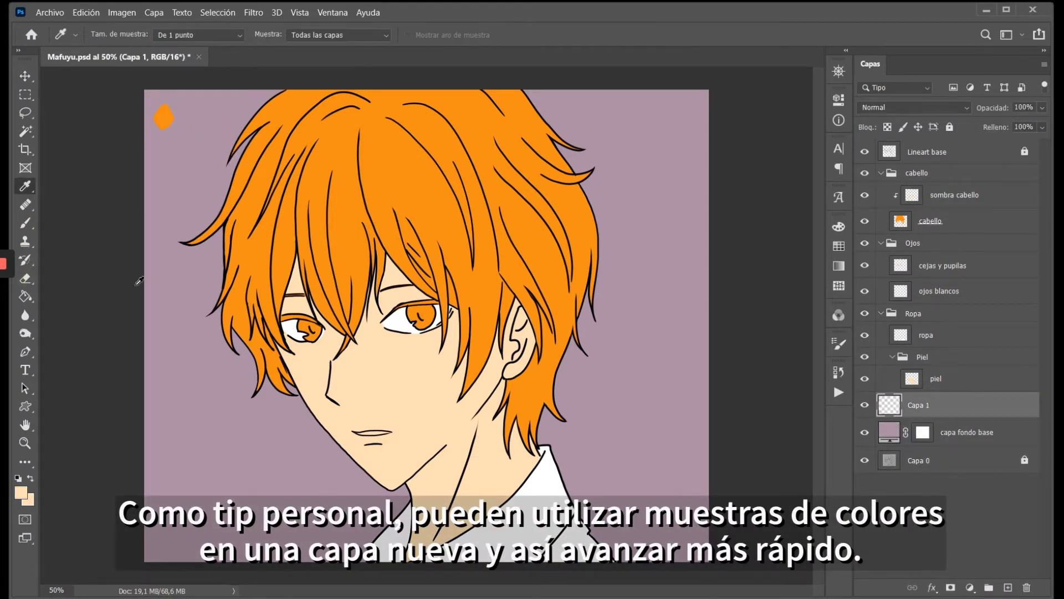
pyautogui.press('b')
pyautogui.click(161, 152)
pyautogui.press('i')
pyautogui.press('b')
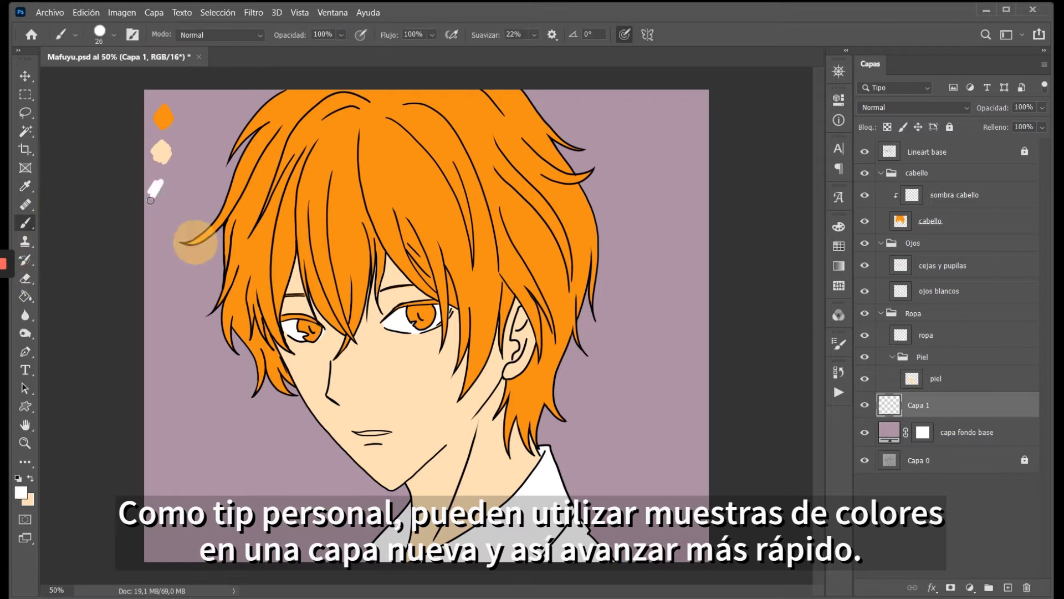
pyautogui.click(159, 194)
# Move the three colour swatches to the canvas's lower left corner.
pyautogui.press('m')
pyautogui.press('v')
pyautogui.moveTo(179, 121); pyautogui.dragTo(175, 461)
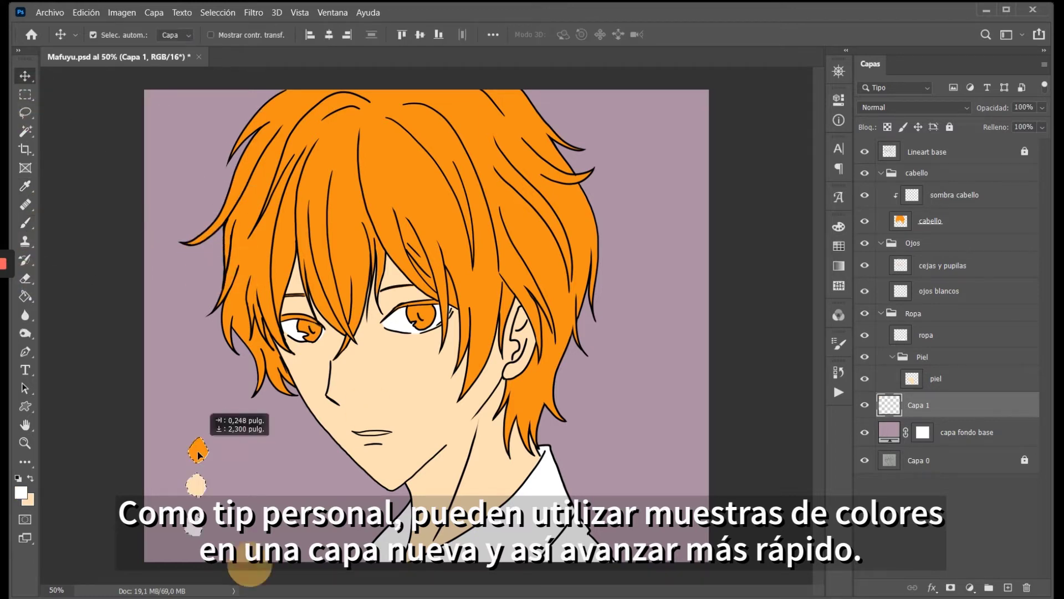
pyautogui.moveTo(155, 533); pyautogui.dragTo(155, 504)
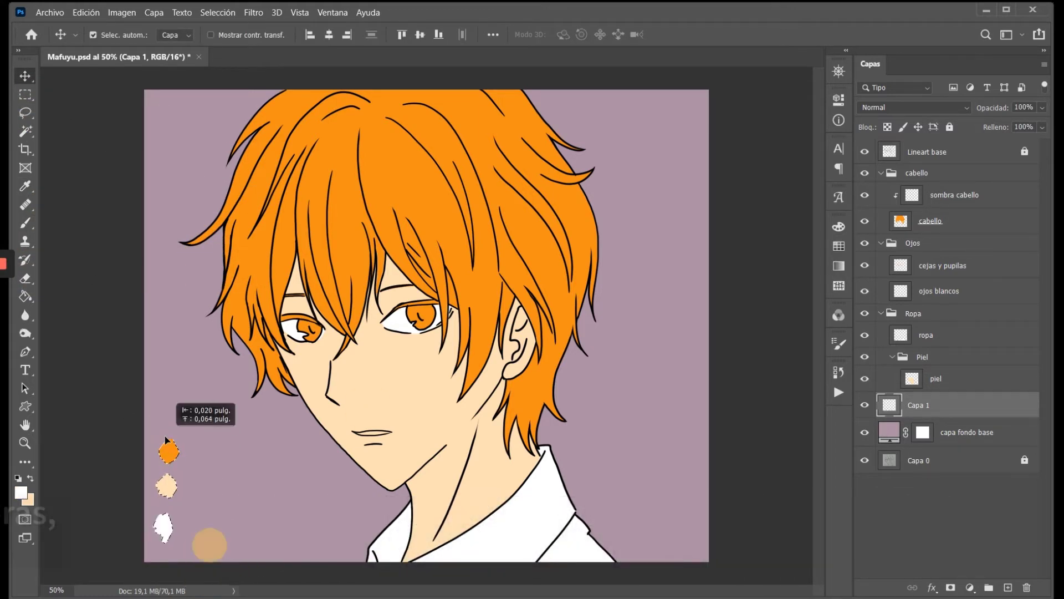
# Select the sombra cabello layer and check the current orange painting colour.
pyautogui.press('m')
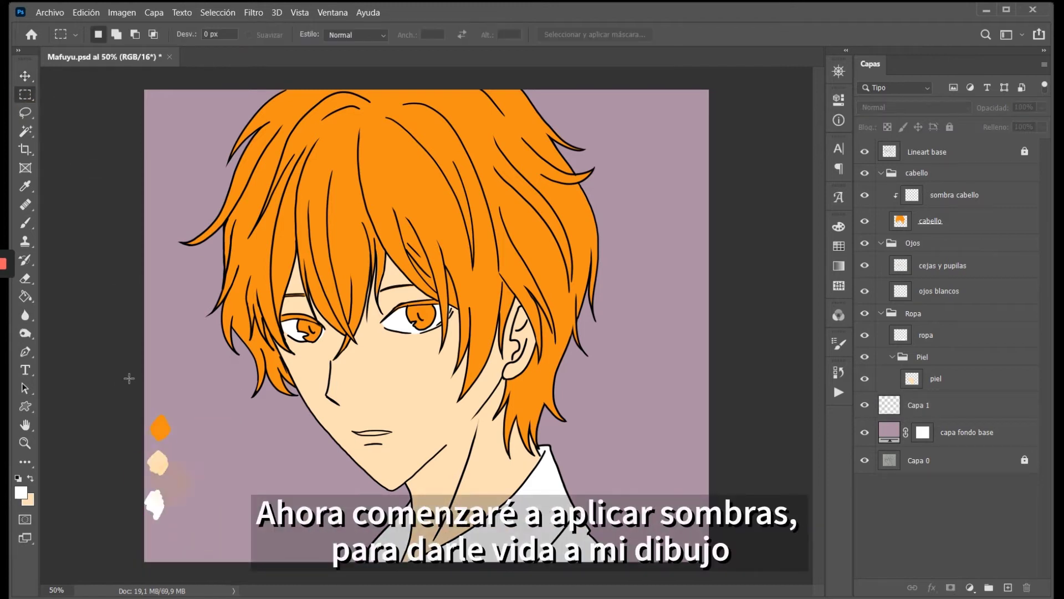
pyautogui.click(954, 195)
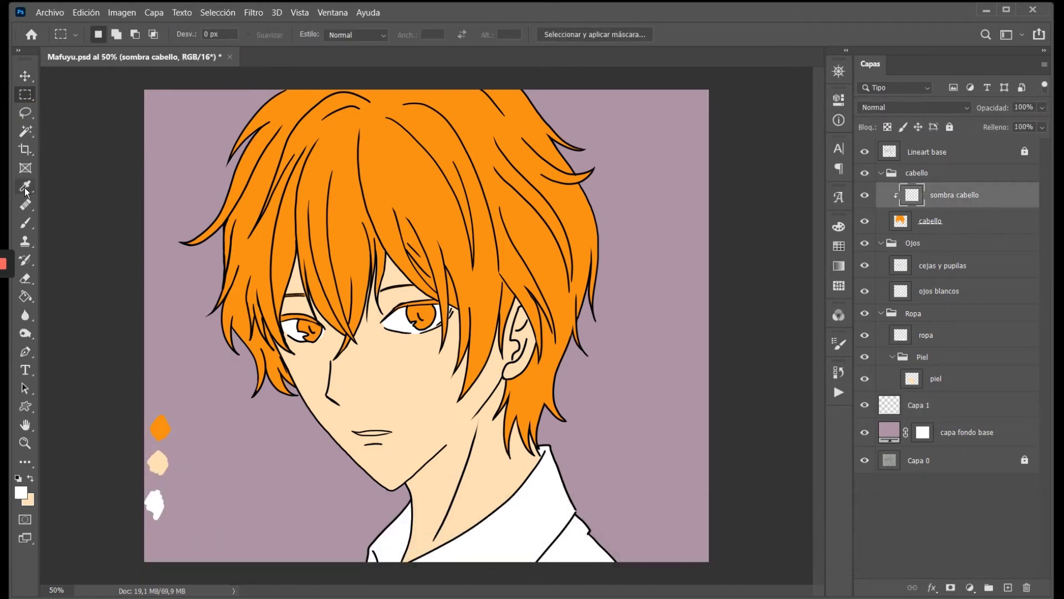
pyautogui.click(26, 223)
pyautogui.press('i')
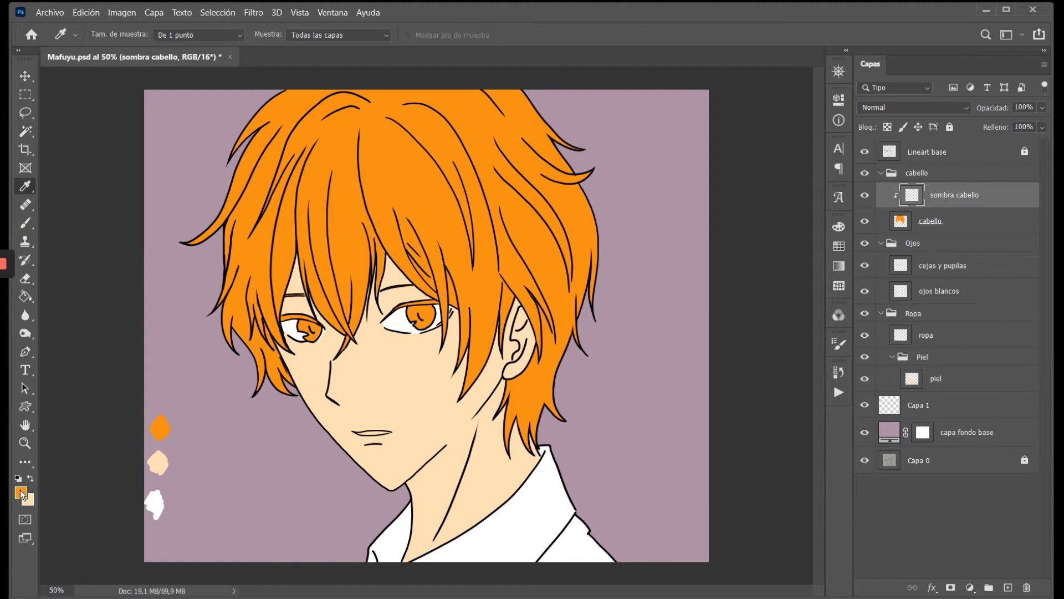
pyautogui.click(21, 493)
pyautogui.click(762, 99)
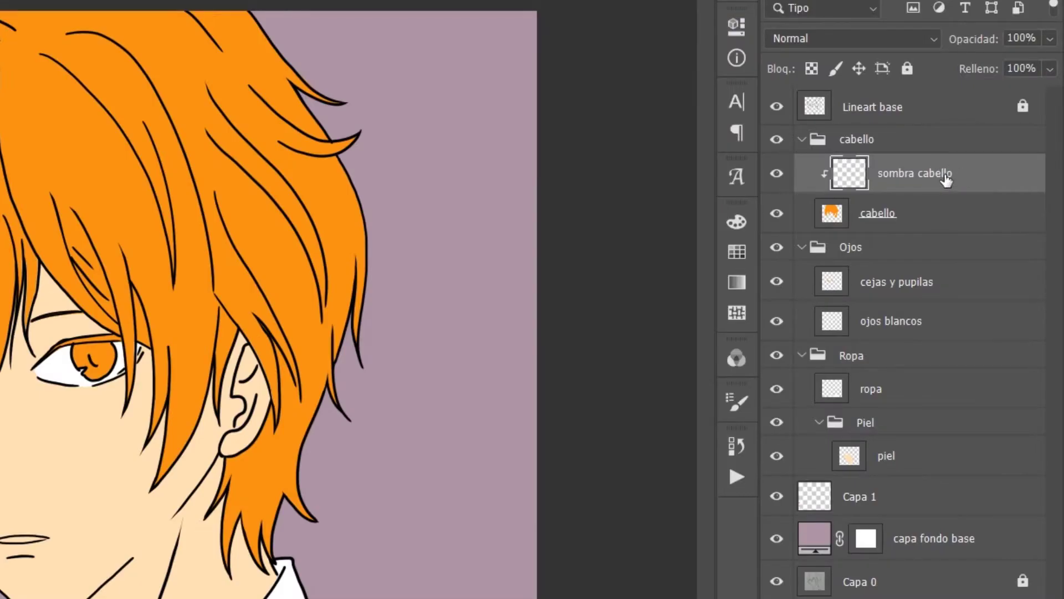
# Set sombra cabello's blend mode to Subexposición lineal and its fill to 33%.
pyautogui.click(915, 106)
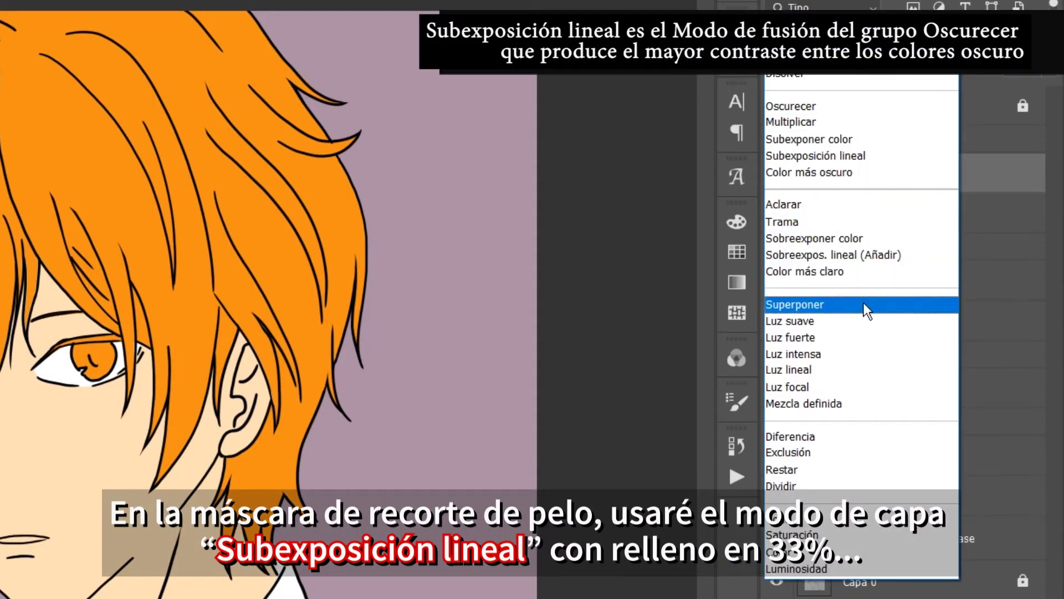
pyautogui.click(863, 303)
pyautogui.click(843, 64)
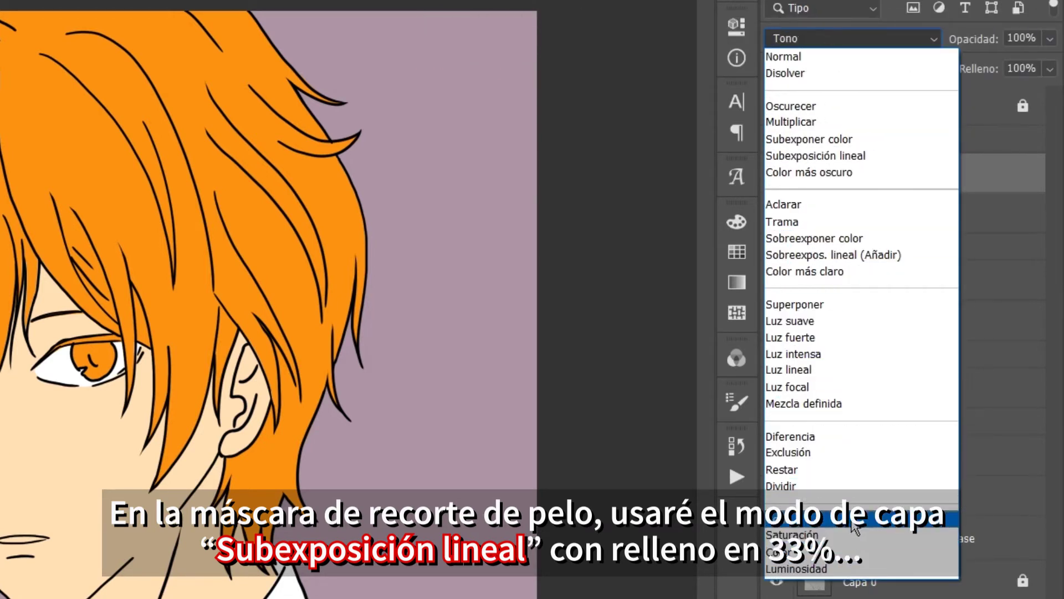
pyautogui.click(832, 155)
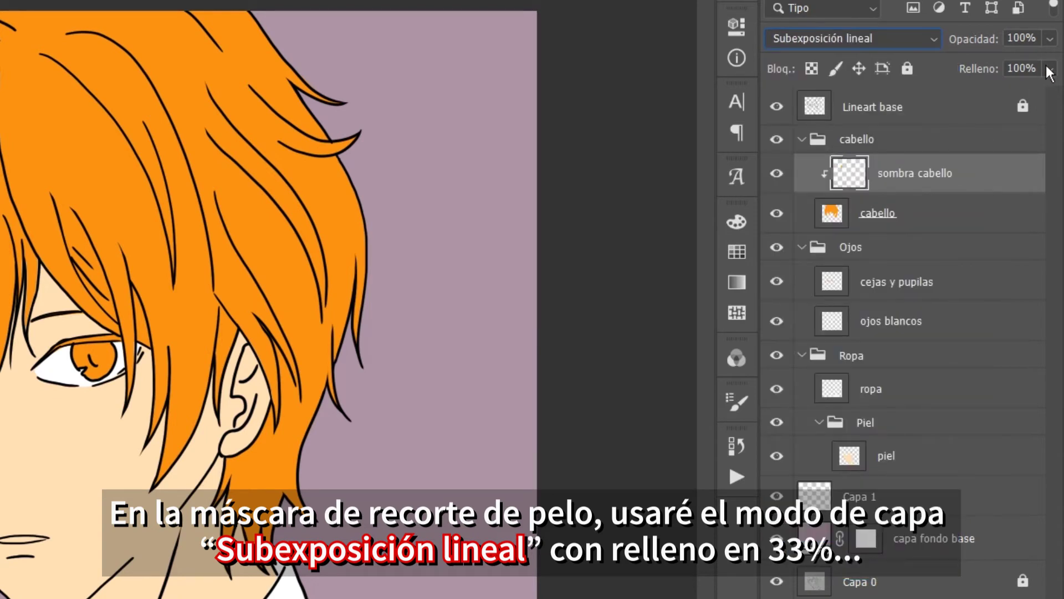
pyautogui.click(1049, 68)
pyautogui.moveTo(1002, 90); pyautogui.dragTo(975, 99)
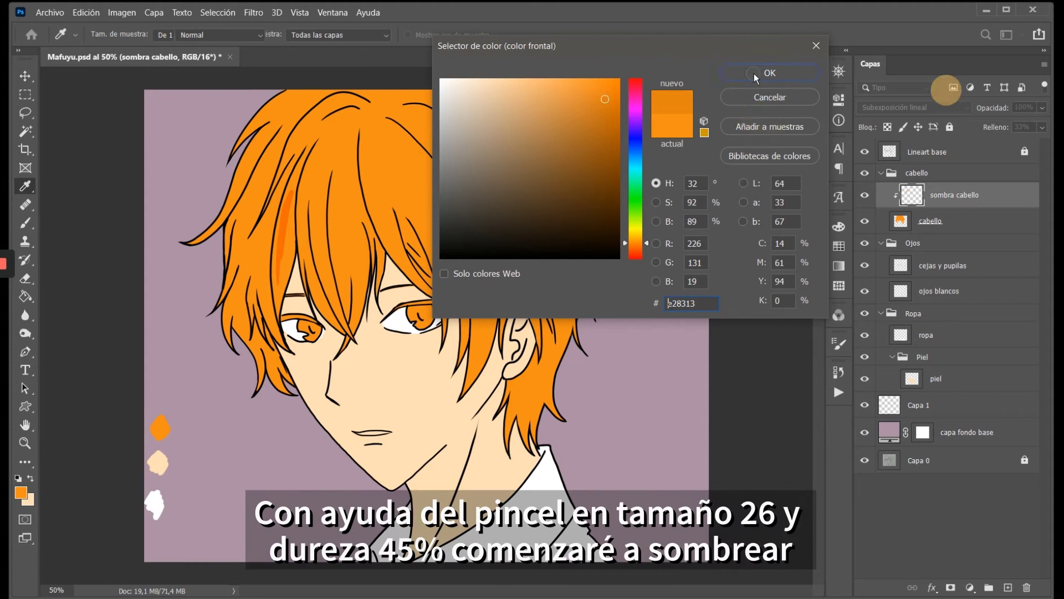
# Paint orange shadow strokes along the left-side hair strands and around the left eye.
pyautogui.click(763, 72)
pyautogui.moveTo(290, 192); pyautogui.dragTo(280, 288)
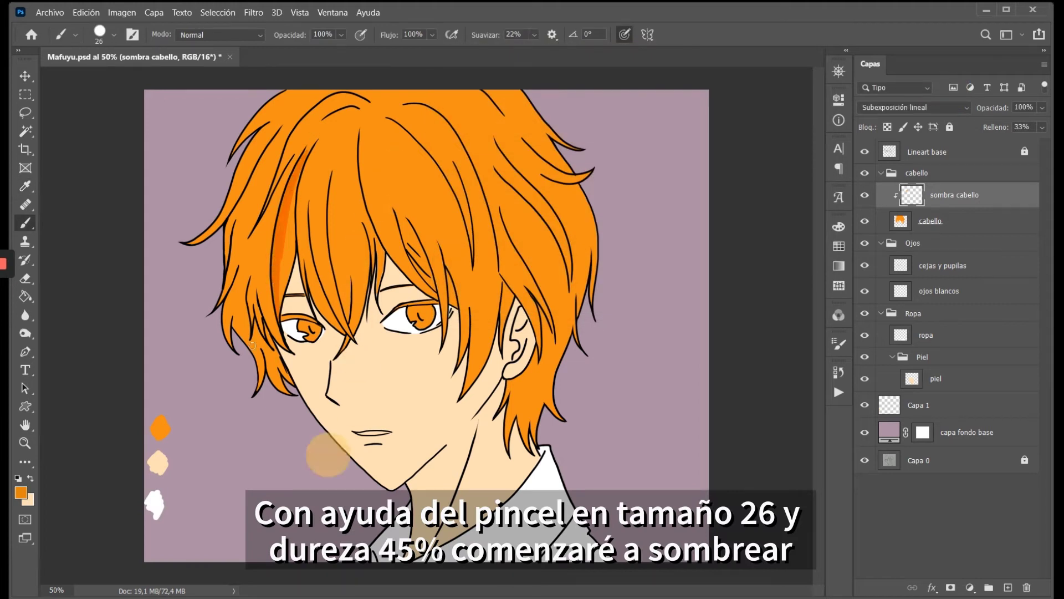
pyautogui.moveTo(252, 345); pyautogui.dragTo(223, 327)
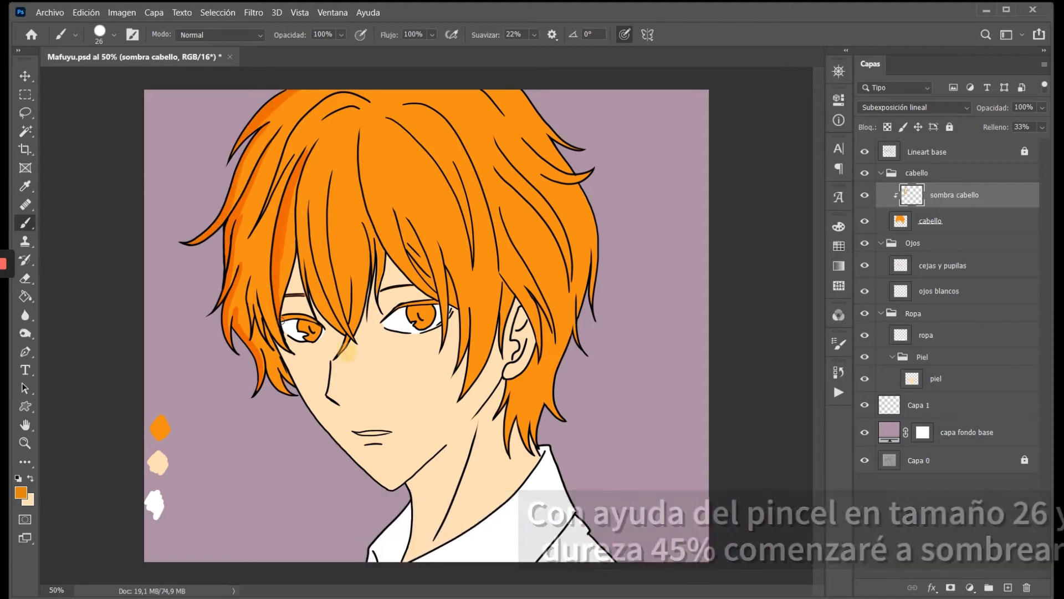
pyautogui.moveTo(259, 274)
pyautogui.mouseDown()
pyautogui.moveTo(265, 338)
pyautogui.moveTo(241, 296)
pyautogui.mouseUp()
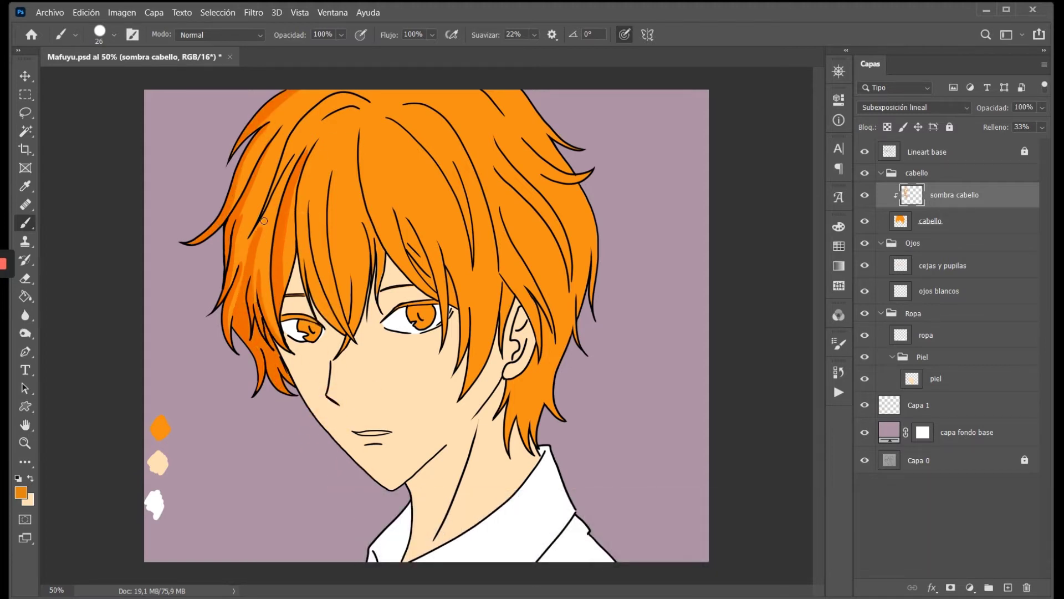
pyautogui.moveTo(248, 248); pyautogui.dragTo(232, 325)
pyautogui.moveTo(308, 163); pyautogui.dragTo(304, 290)
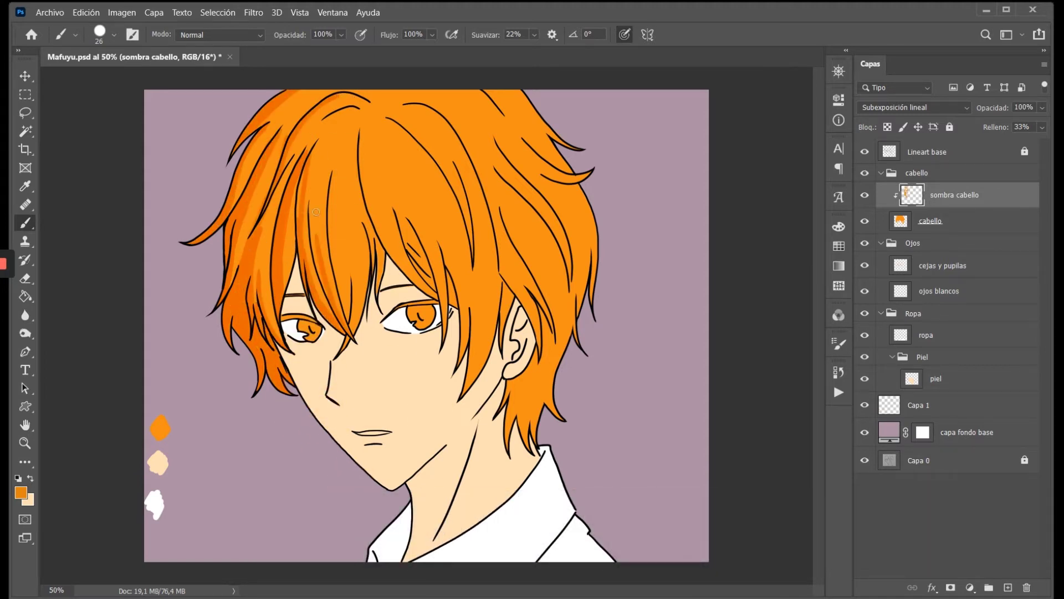
pyautogui.moveTo(320, 213); pyautogui.dragTo(317, 295)
pyautogui.moveTo(330, 188)
pyautogui.mouseDown()
pyautogui.moveTo(342, 294)
pyautogui.moveTo(372, 230)
pyautogui.mouseUp()
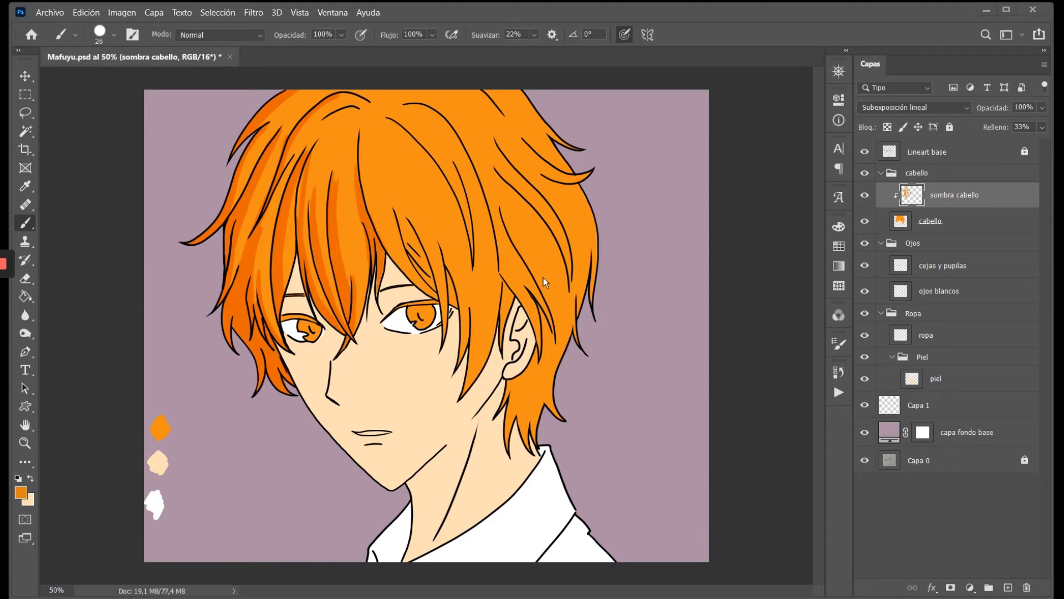
# Shade the hair strands beside and running up from the ear.
pyautogui.moveTo(539, 275); pyautogui.dragTo(519, 380)
pyautogui.moveTo(502, 271)
pyautogui.mouseDown()
pyautogui.moveTo(509, 313)
pyautogui.moveTo(466, 391)
pyautogui.mouseUp()
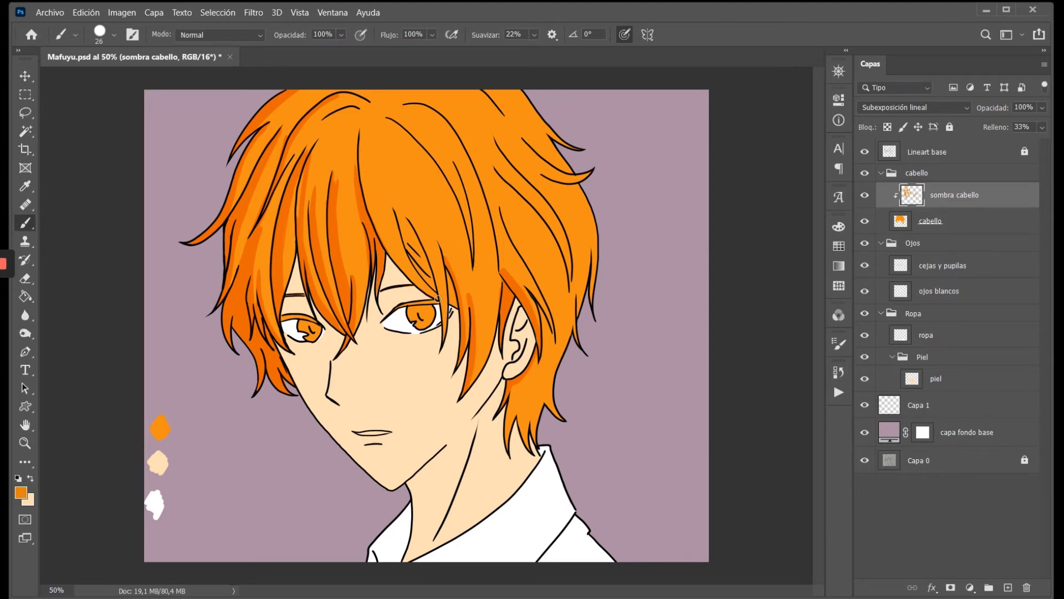
pyautogui.moveTo(437, 286); pyautogui.dragTo(396, 210)
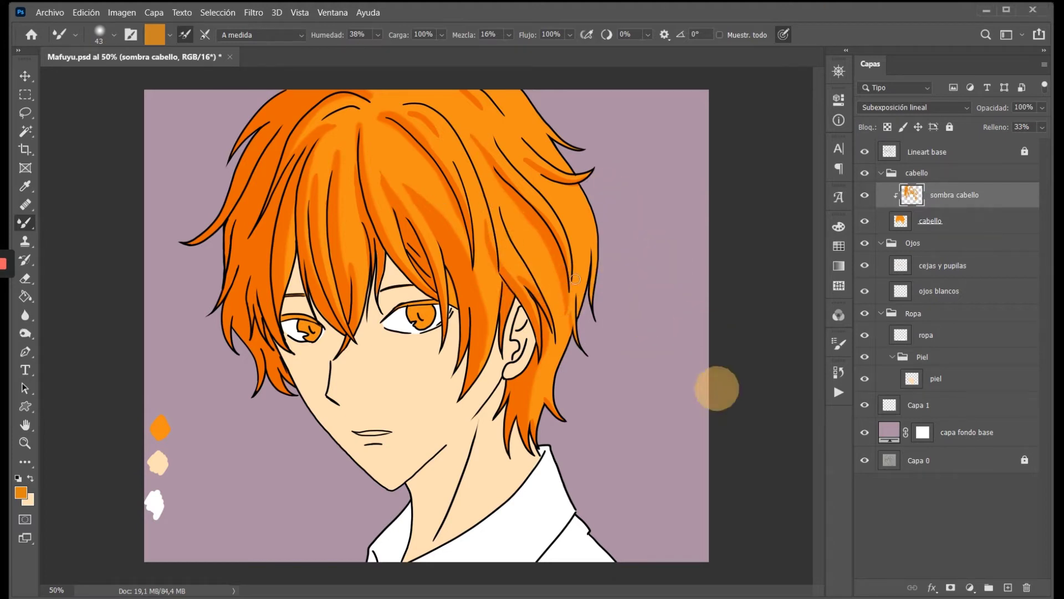
# Blend and soften the orange shading along the right hair strands.
pyautogui.moveTo(569, 293); pyautogui.dragTo(567, 196)
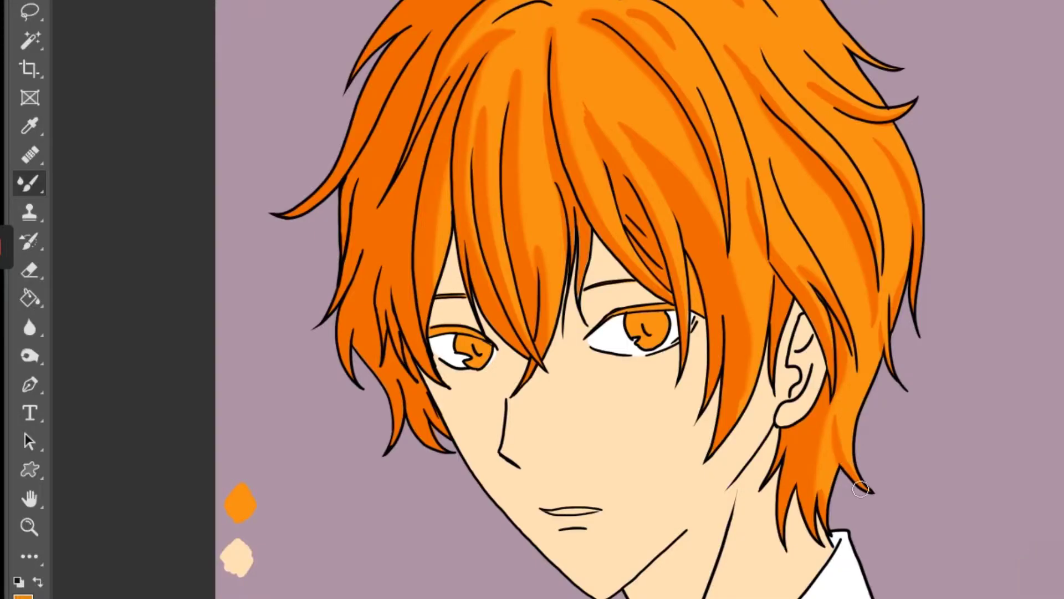
pyautogui.moveTo(838, 458); pyautogui.dragTo(835, 363)
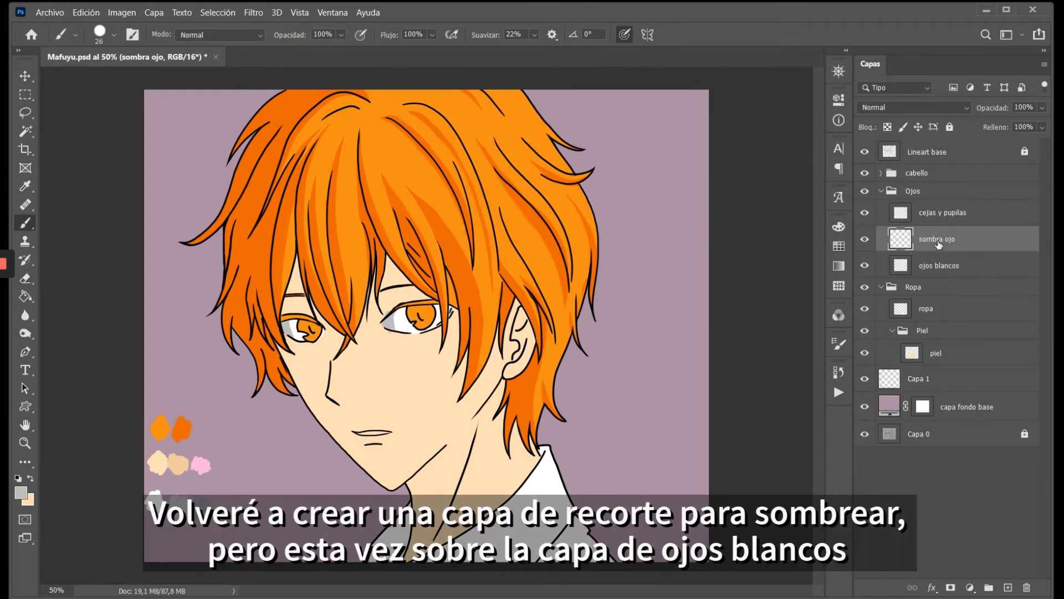
# Clip sombra ojo to ojos blancos and select the Eraser, adjusting its size settings.
pyautogui.rightClick(961, 242)
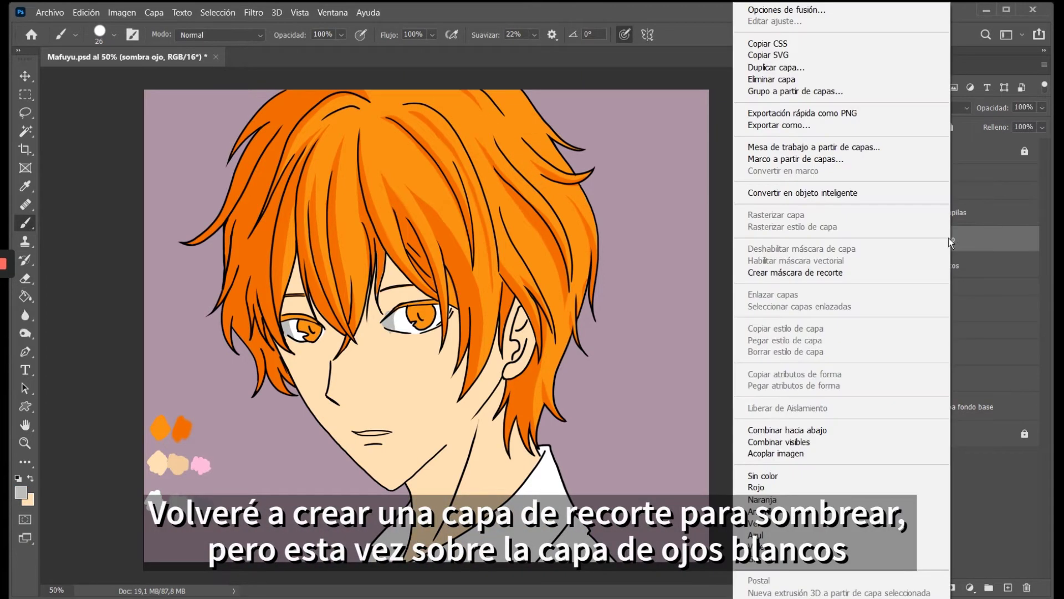
pyautogui.click(814, 272)
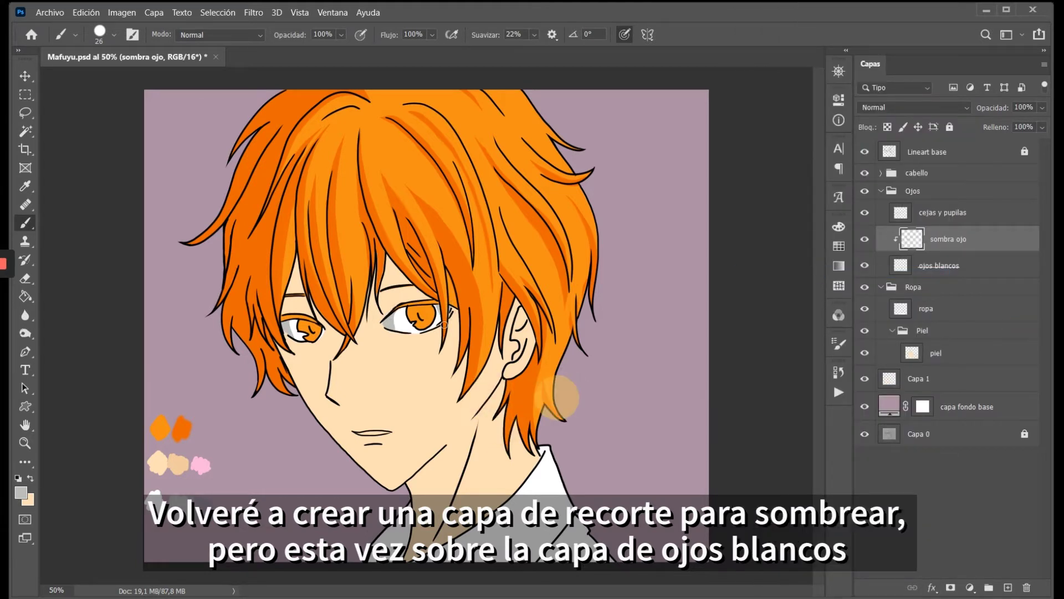
pyautogui.click(25, 278)
pyautogui.click(114, 35)
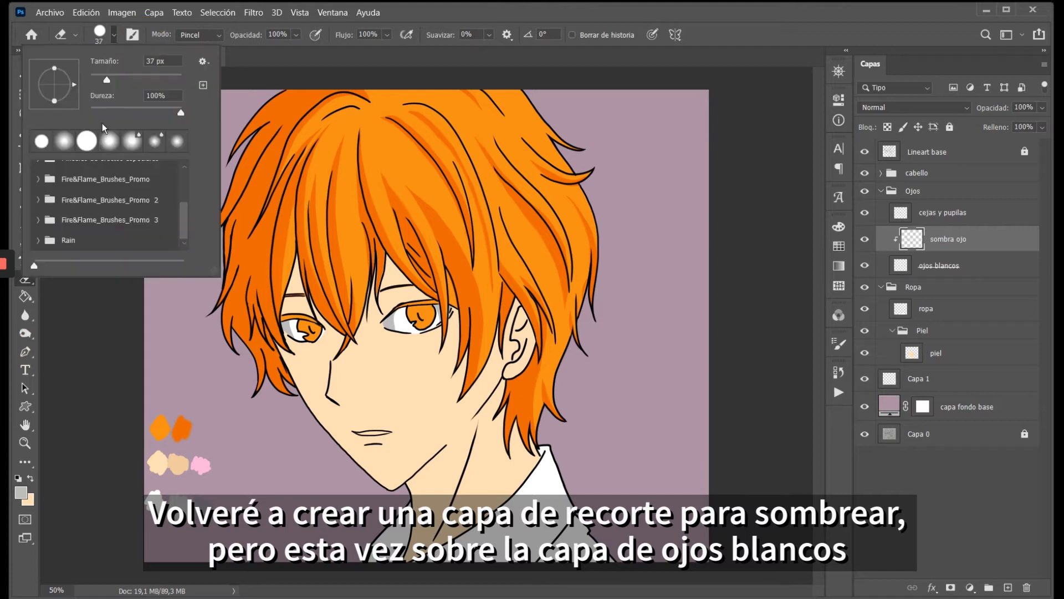
pyautogui.click(292, 327)
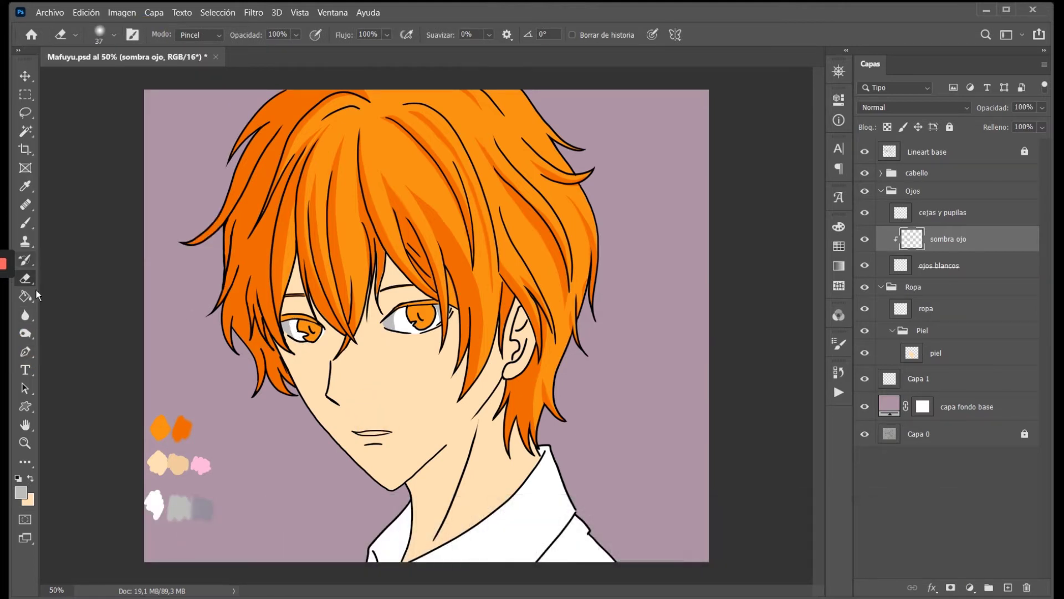
# Choose the Blur tool from the blur and smudge tool group.
pyautogui.rightClick(31, 315)
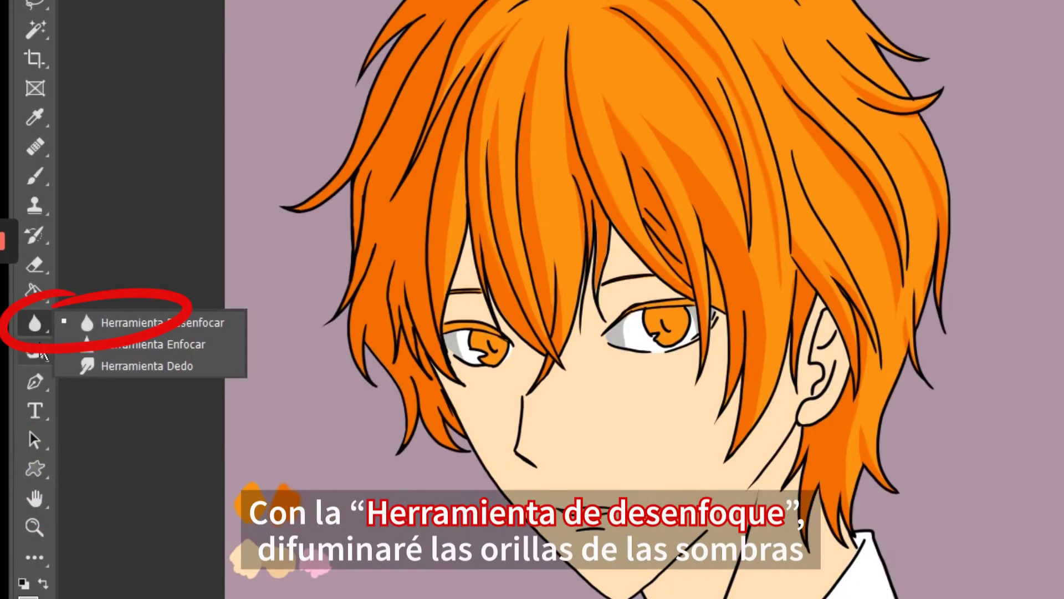
pyautogui.click(192, 329)
pyautogui.rightClick(41, 322)
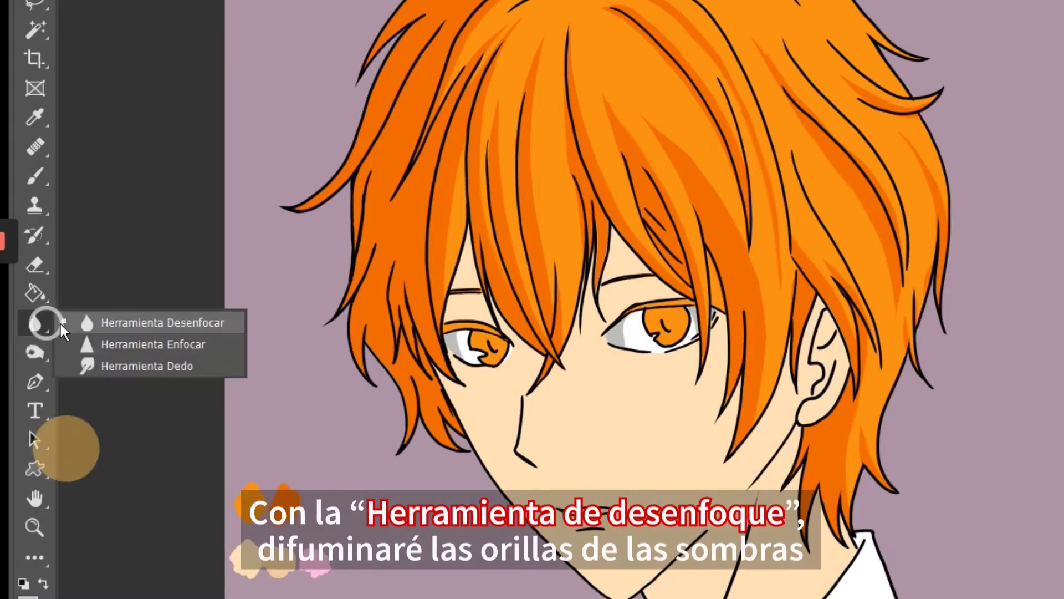
pyautogui.click(215, 323)
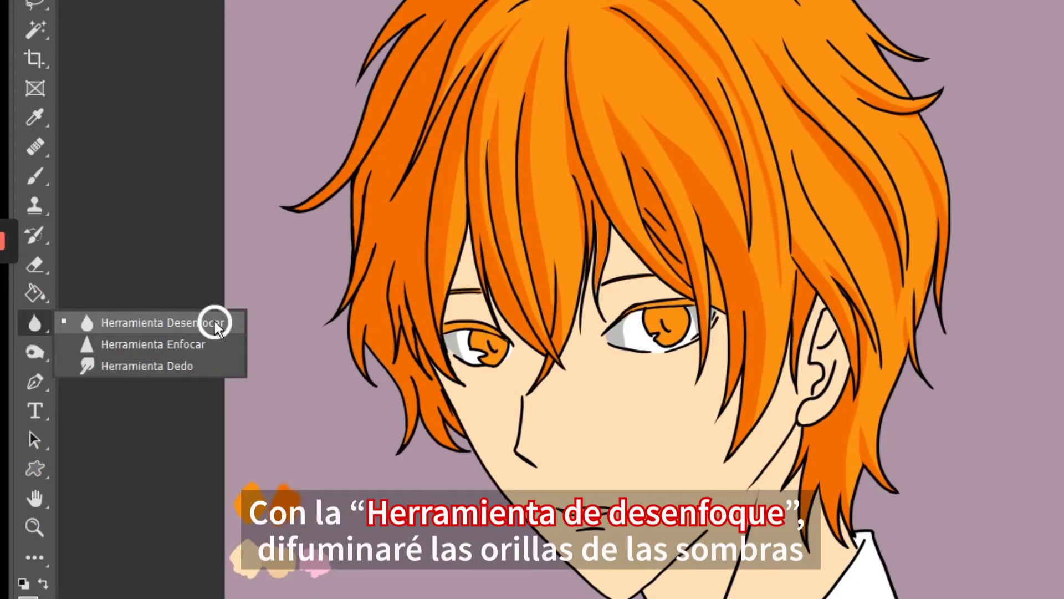
pyautogui.click(219, 321)
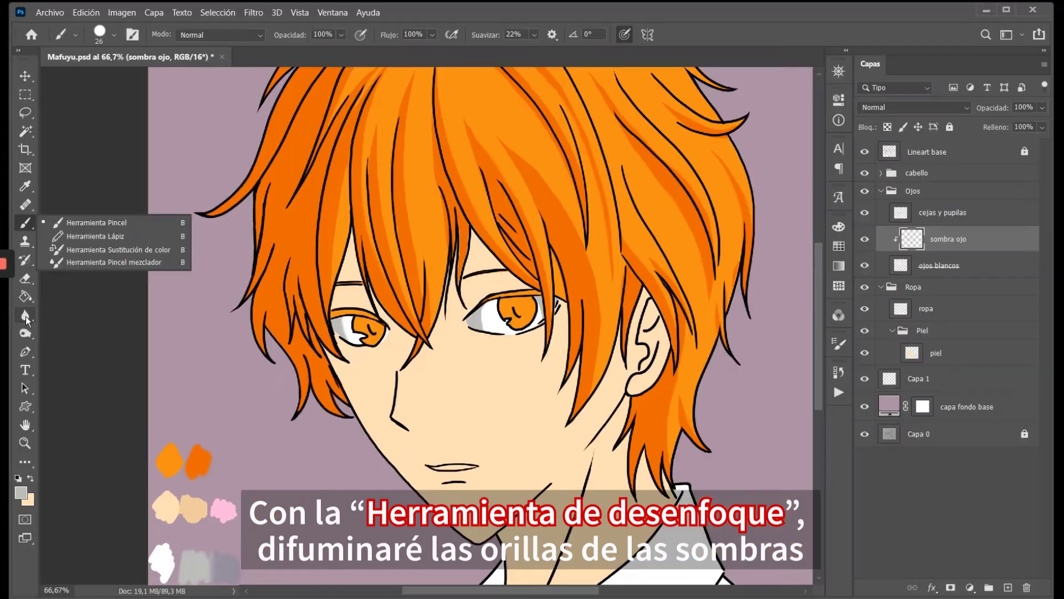
# Blur the shadow edges, lower sombra ojo's fill to 67%, and add clipped Capa 2 beneath.
pyautogui.click(26, 333)
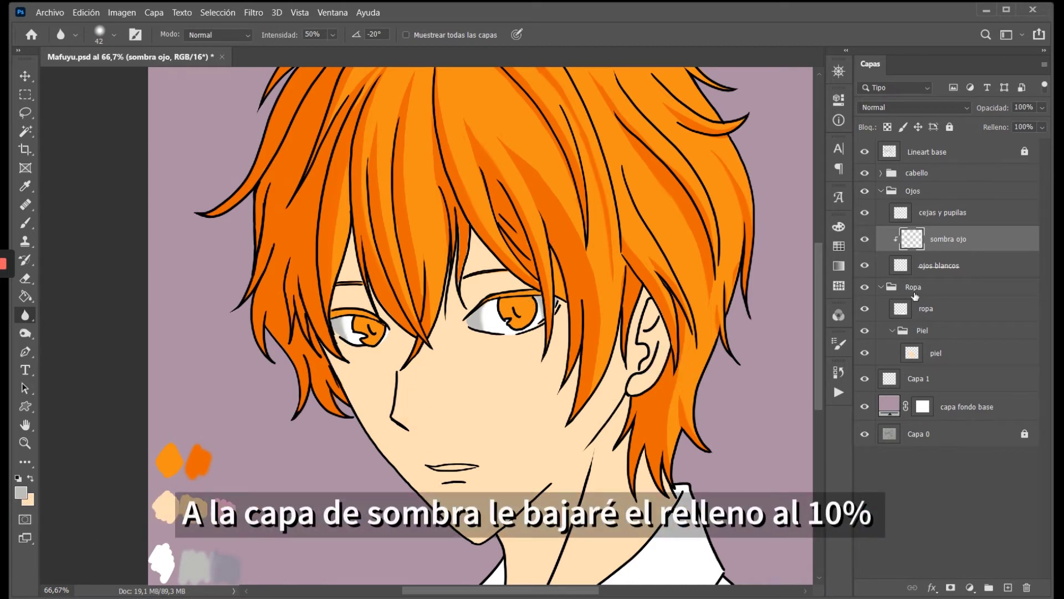
pyautogui.moveTo(1041, 127); pyautogui.dragTo(1024, 142)
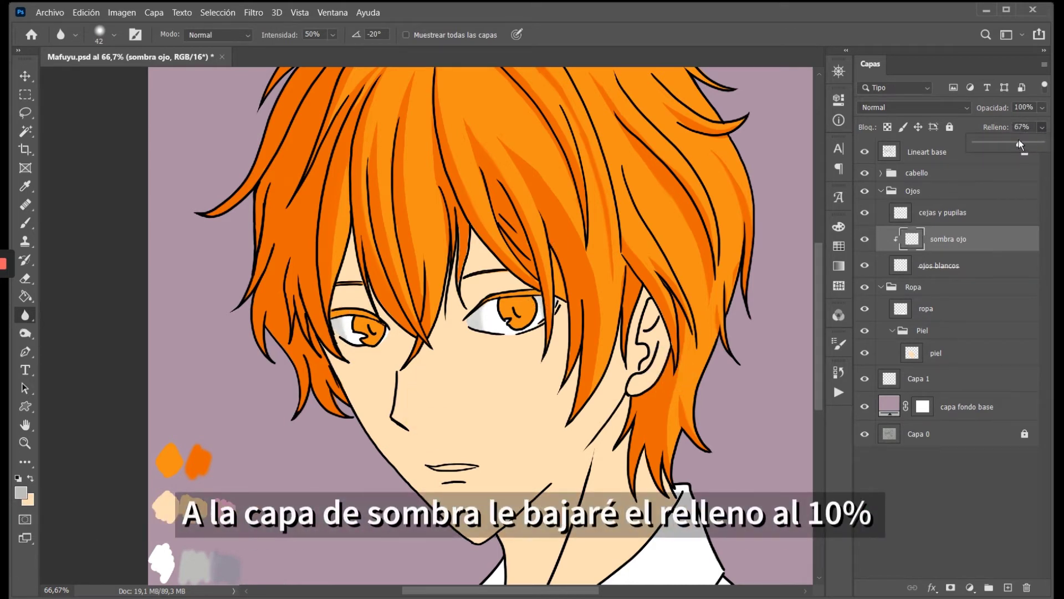
pyautogui.hotkey('ctrl', 'shift', 'alt', 'n')
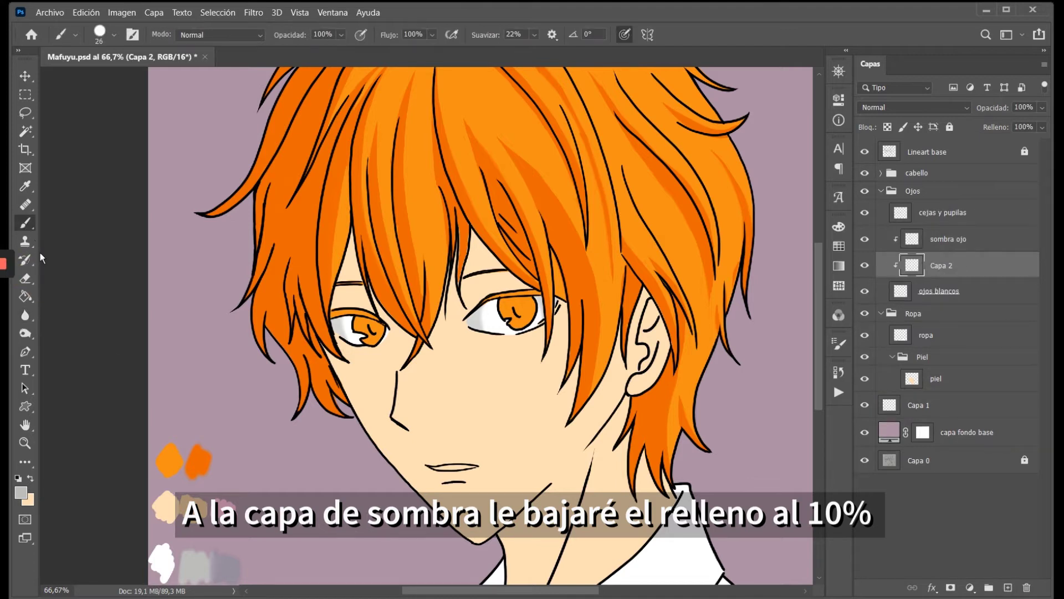
# Try a skin-tone brush stroke on the face, undo it, and switch to Blur.
pyautogui.press('i')
pyautogui.rightClick(28, 227)
pyautogui.click(94, 217)
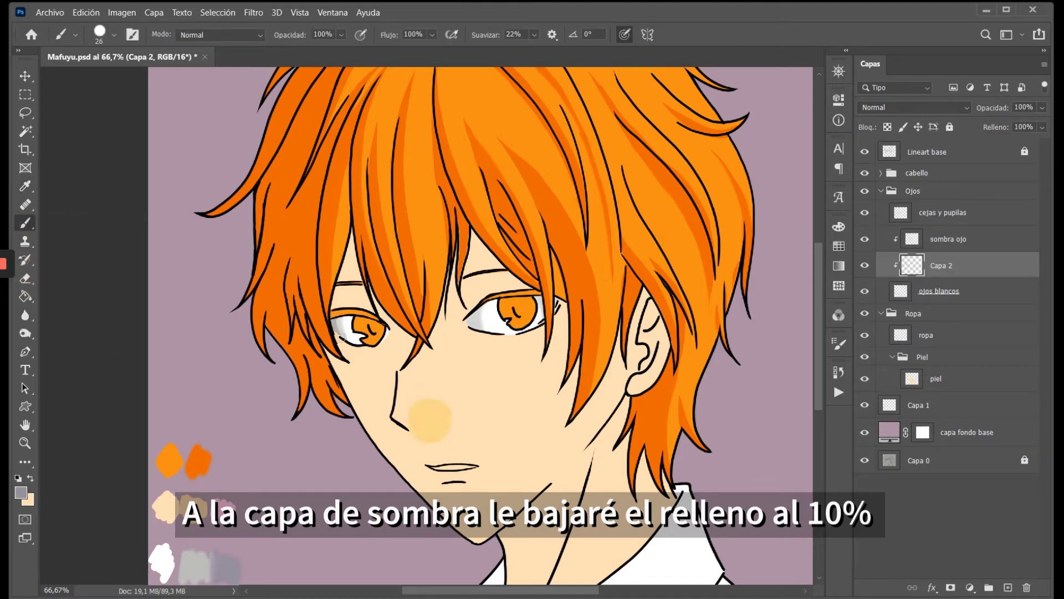
pyautogui.moveTo(626, 361); pyautogui.dragTo(637, 372)
pyautogui.hotkey('ctrl', 'z')
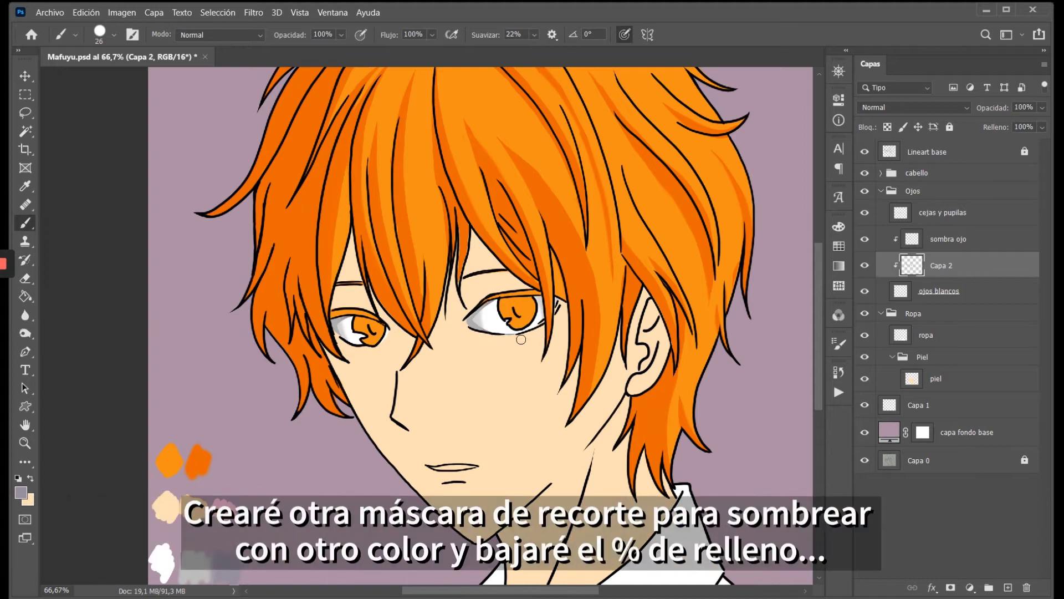
pyautogui.click(27, 315)
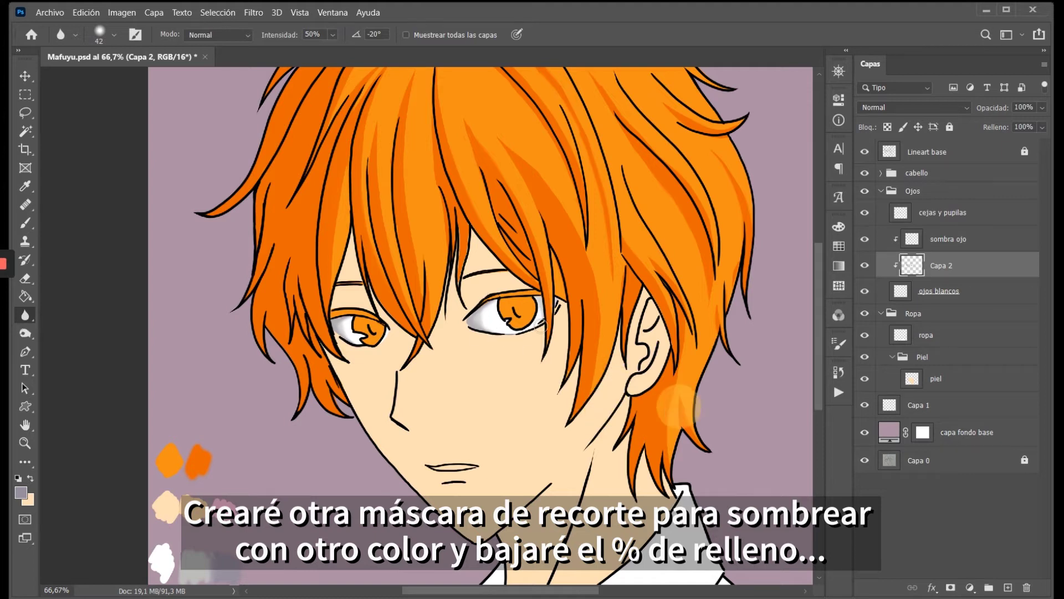
pyautogui.press('b')
pyautogui.click(25, 314)
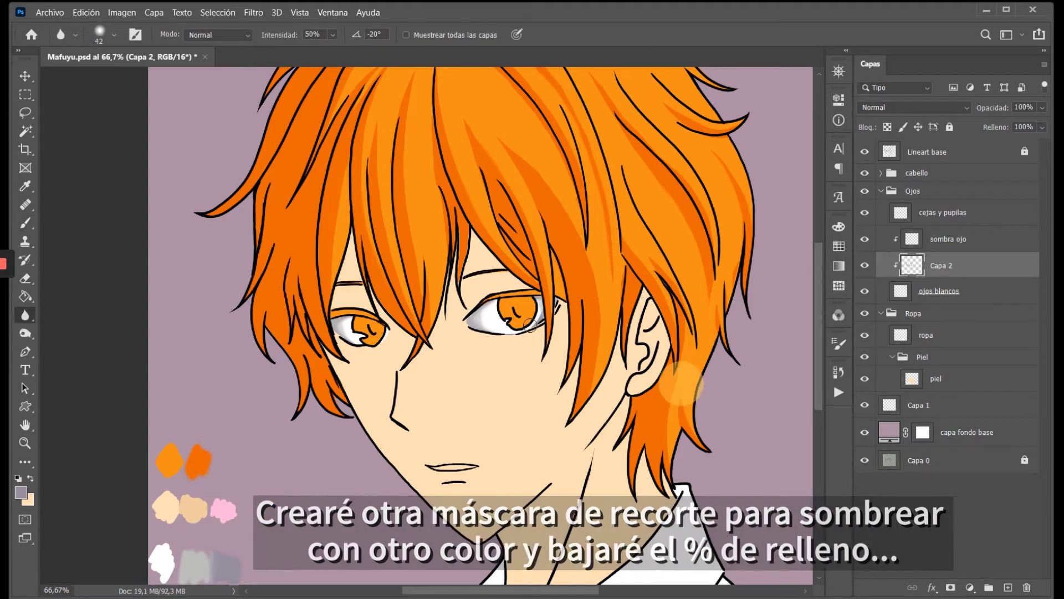
pyautogui.click(114, 34)
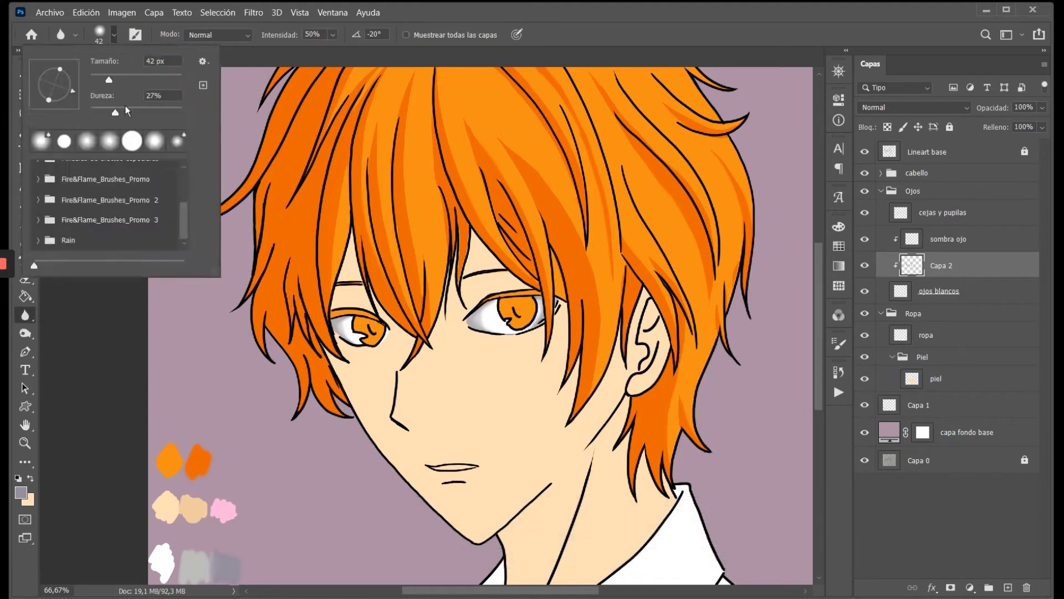
# Lower Capa 2's opacity to around half.
pyautogui.click(1042, 127)
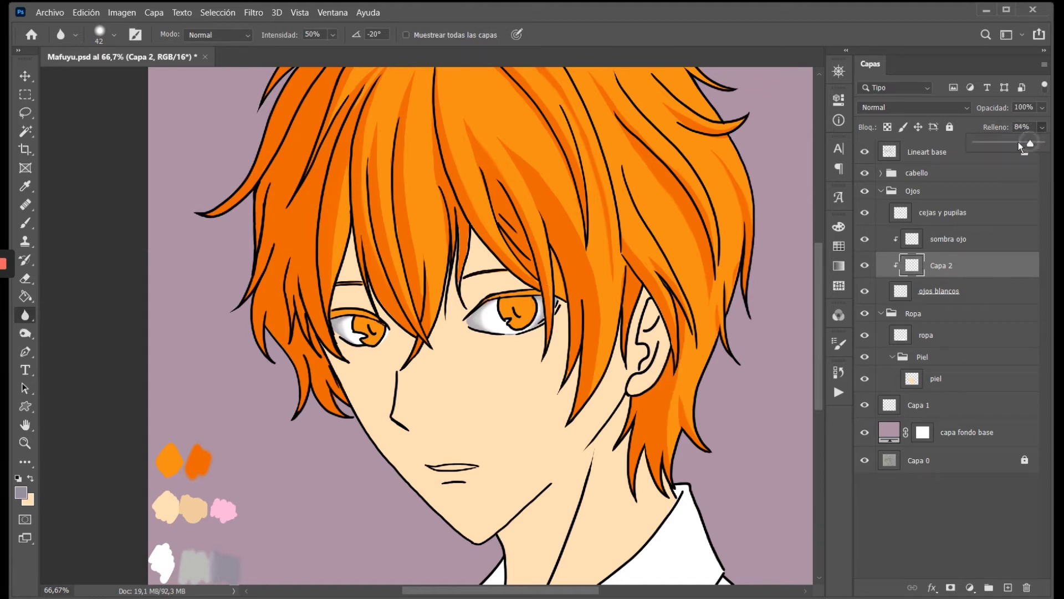
pyautogui.click(1042, 108)
pyautogui.moveTo(1007, 127); pyautogui.dragTo(1015, 127)
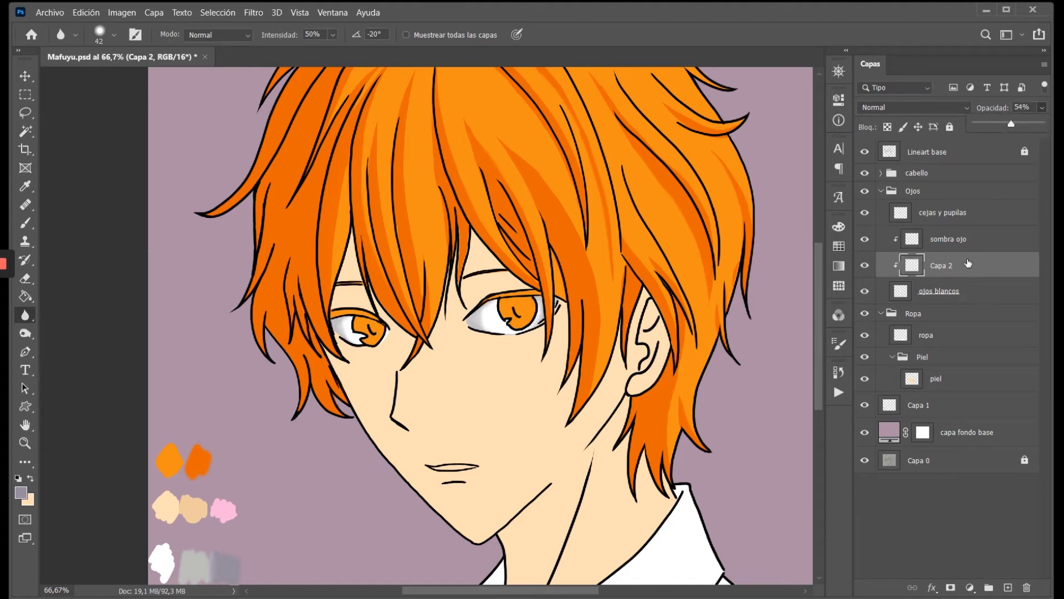
# Add a new layer above cejas y pupilas.
pyautogui.hotkey('alt', ']')
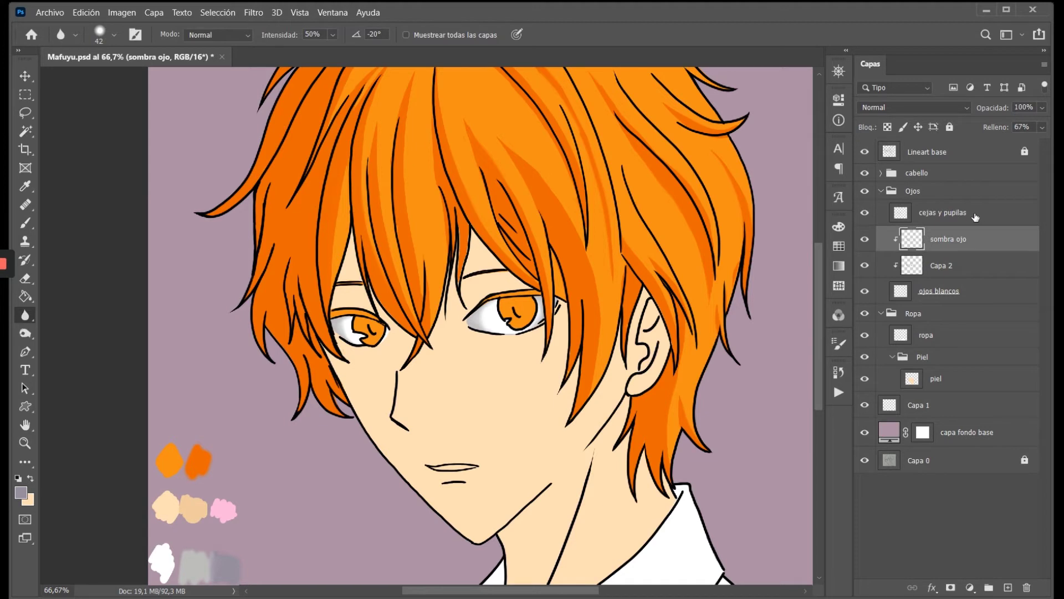
pyautogui.click(975, 217)
pyautogui.click(1008, 587)
pyautogui.rightClick(941, 214)
# Clip the new layer to cejas y pupilas and name it 'sombra ojos'.
pyautogui.click(765, 273)
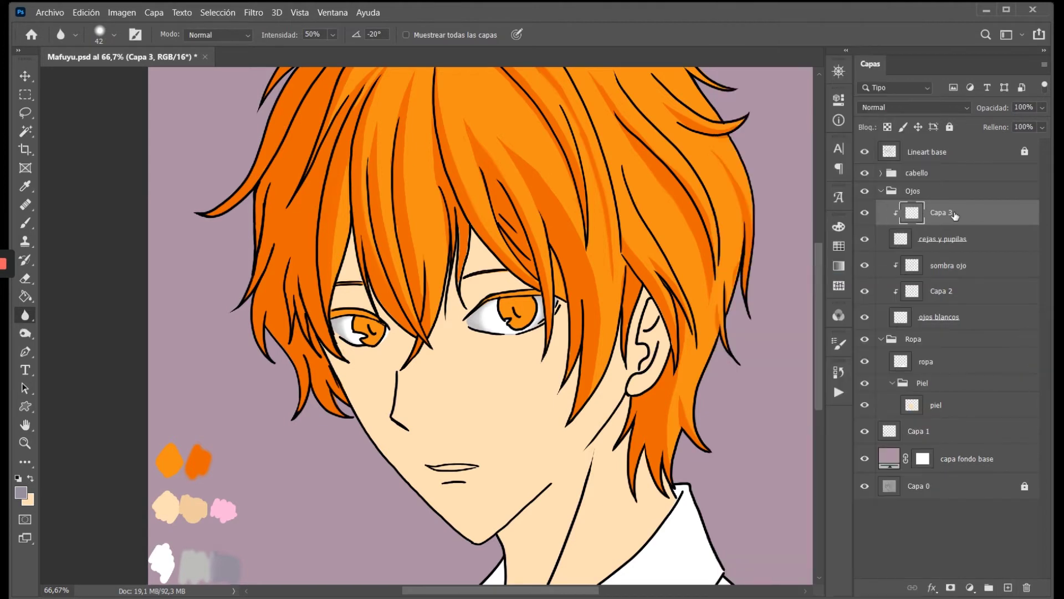
pyautogui.write('sombra ojos')
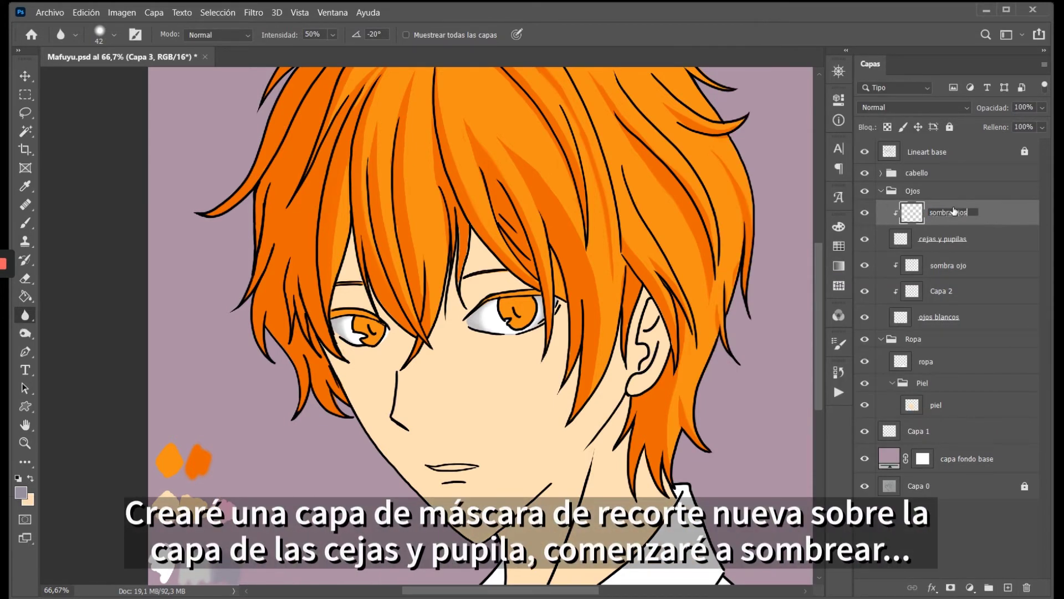
pyautogui.press('Return')
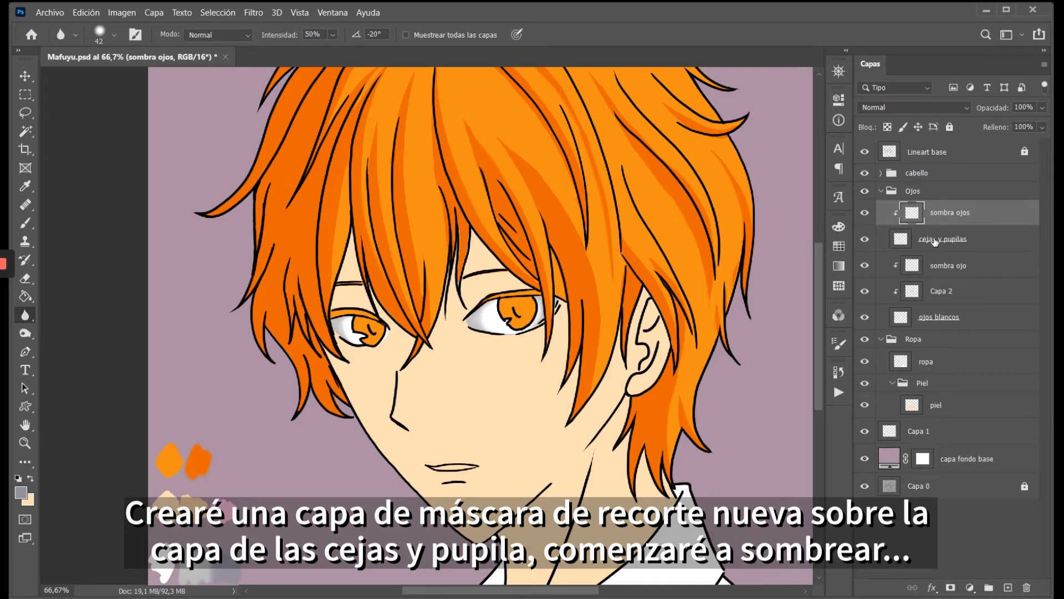
# Sample orange and shade the irises darker orange.
pyautogui.press('i')
pyautogui.click(368, 322)
pyautogui.press('b')
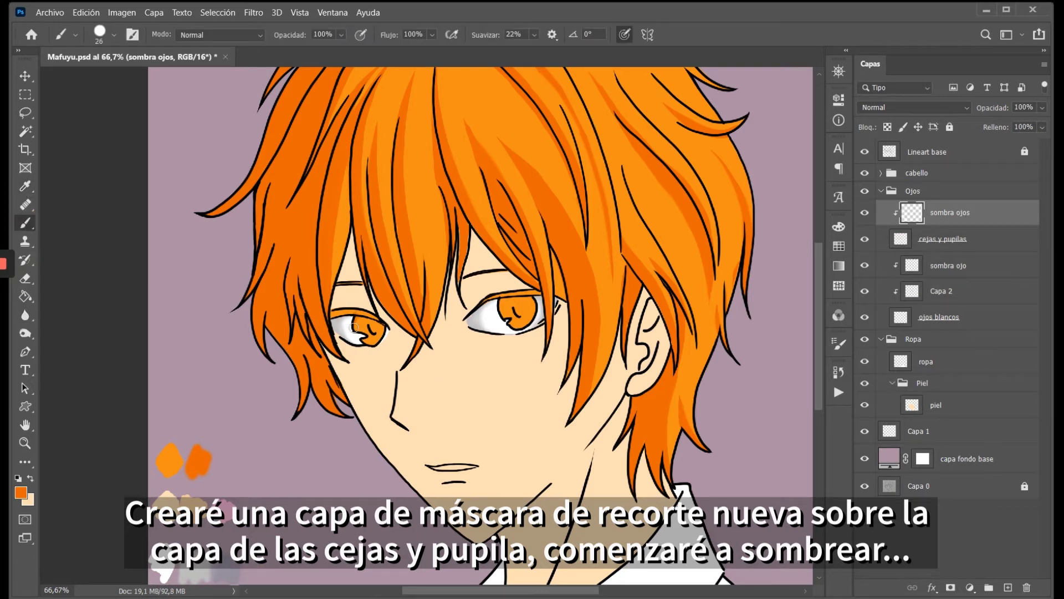
pyautogui.moveTo(368, 319); pyautogui.dragTo(382, 327)
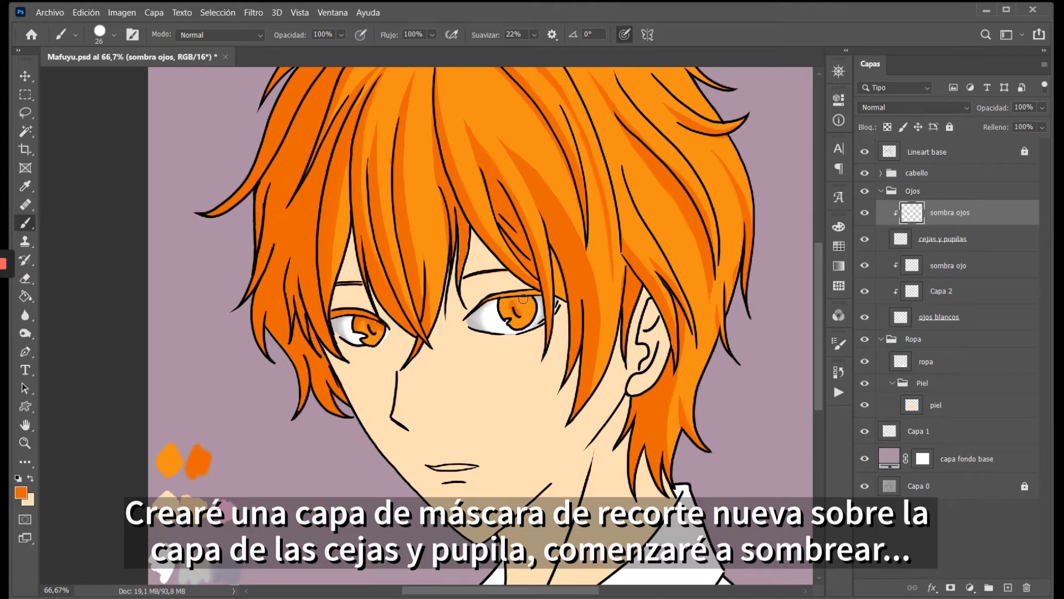
pyautogui.moveTo(521, 302)
pyautogui.mouseDown()
pyautogui.moveTo(495, 307)
pyautogui.moveTo(521, 292)
pyautogui.mouseUp()
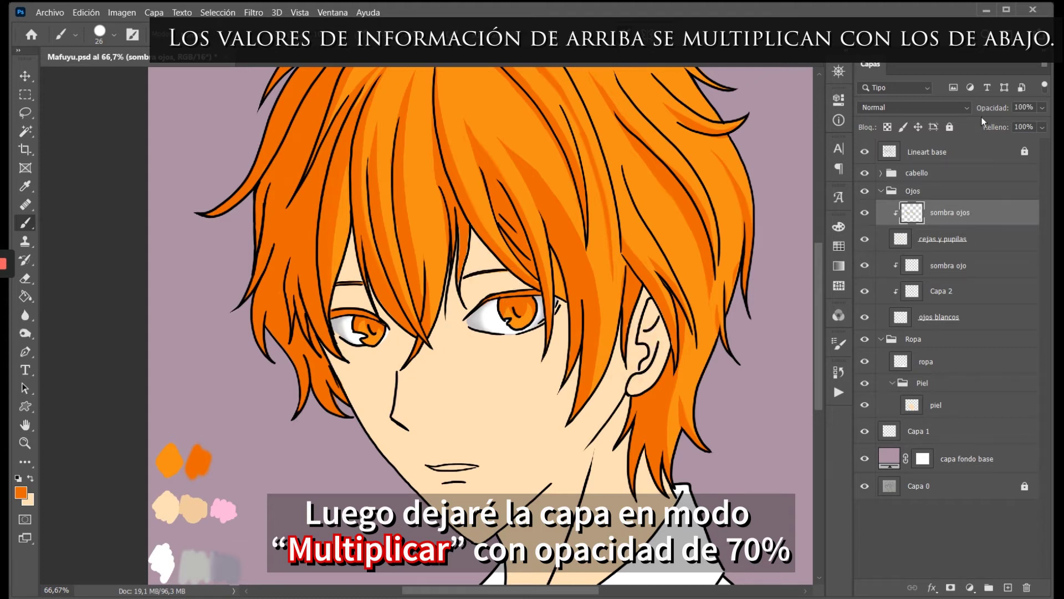
# Set sombra ojos to Multiplicar blending and collapse the Ojos group.
pyautogui.click(965, 108)
pyautogui.click(930, 164)
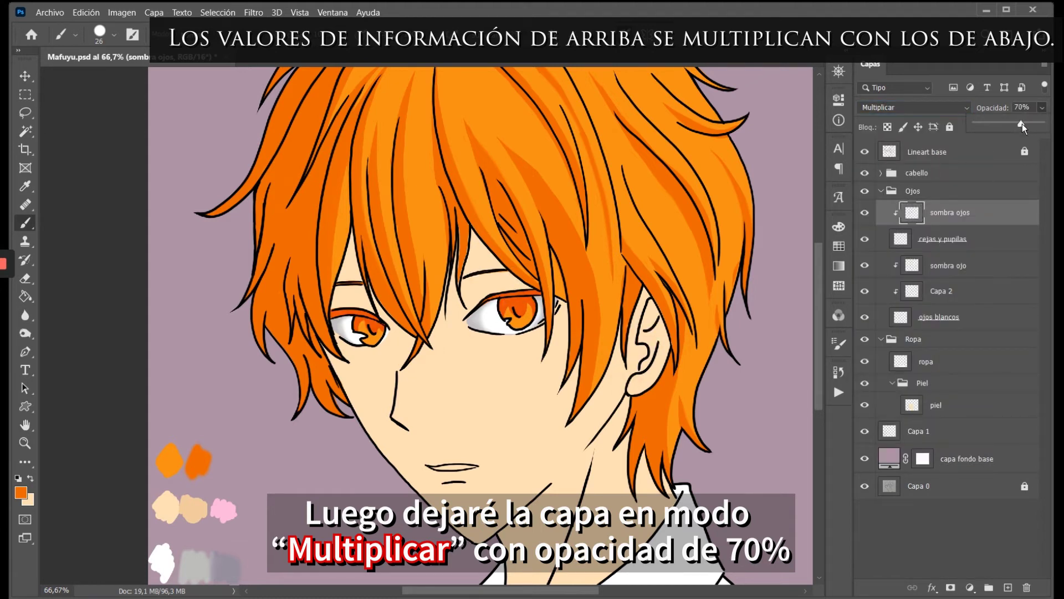
pyautogui.click(881, 190)
# Add a new layer clipped to ropa and name it 'sombra ropa'.
pyautogui.click(954, 230)
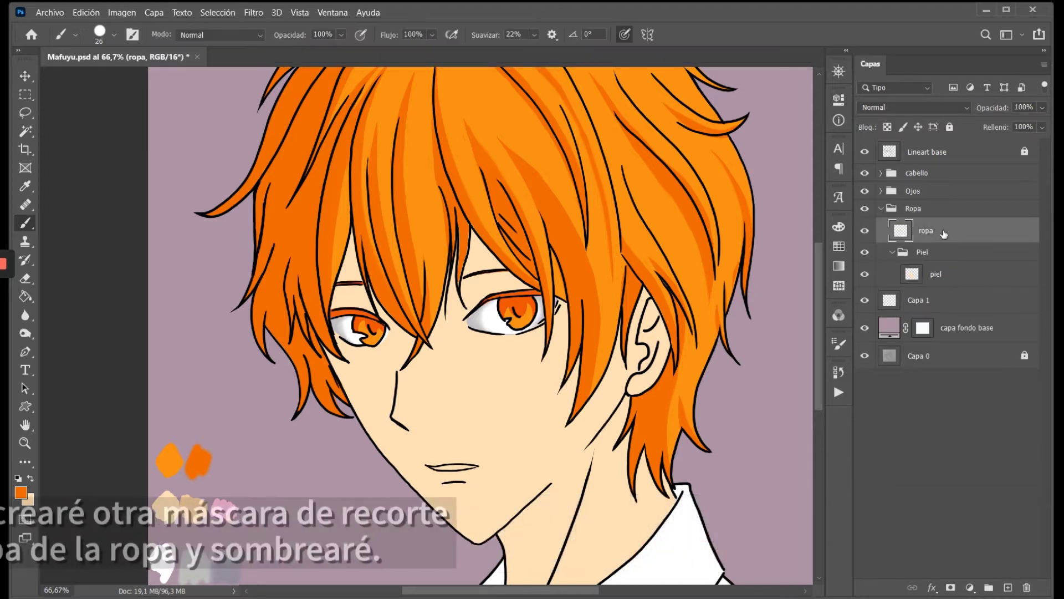
pyautogui.hotkey('ctrl', 'shift', 'alt', 'n')
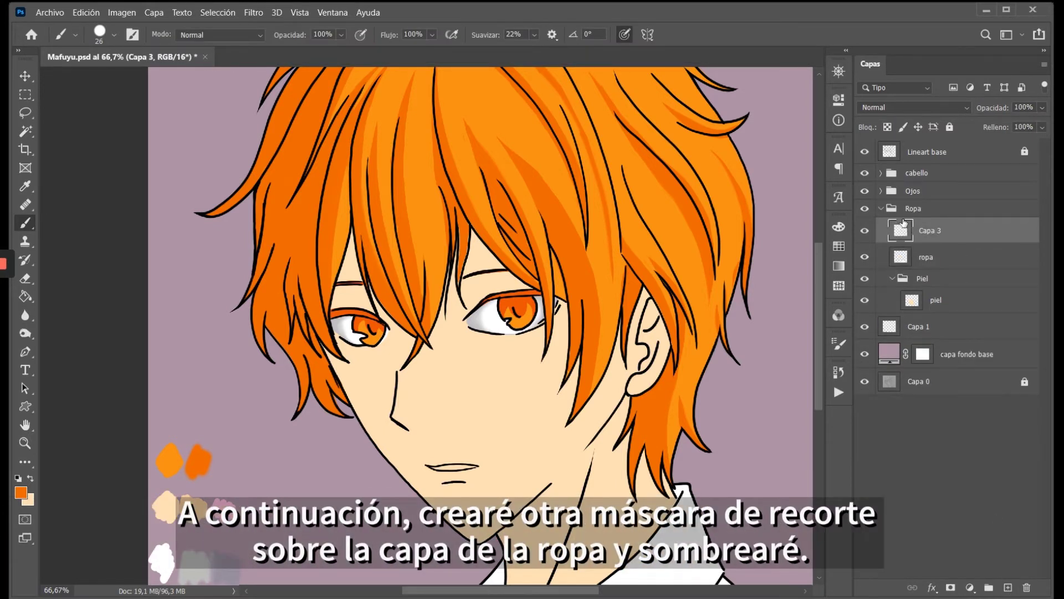
pyautogui.rightClick(904, 223)
pyautogui.click(864, 273)
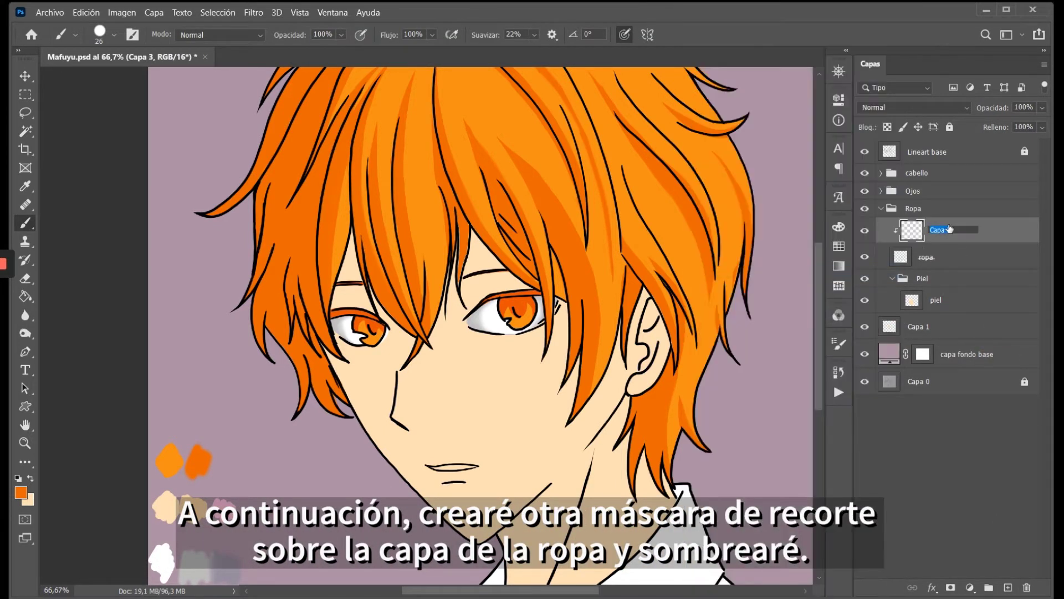
pyautogui.press('Return')
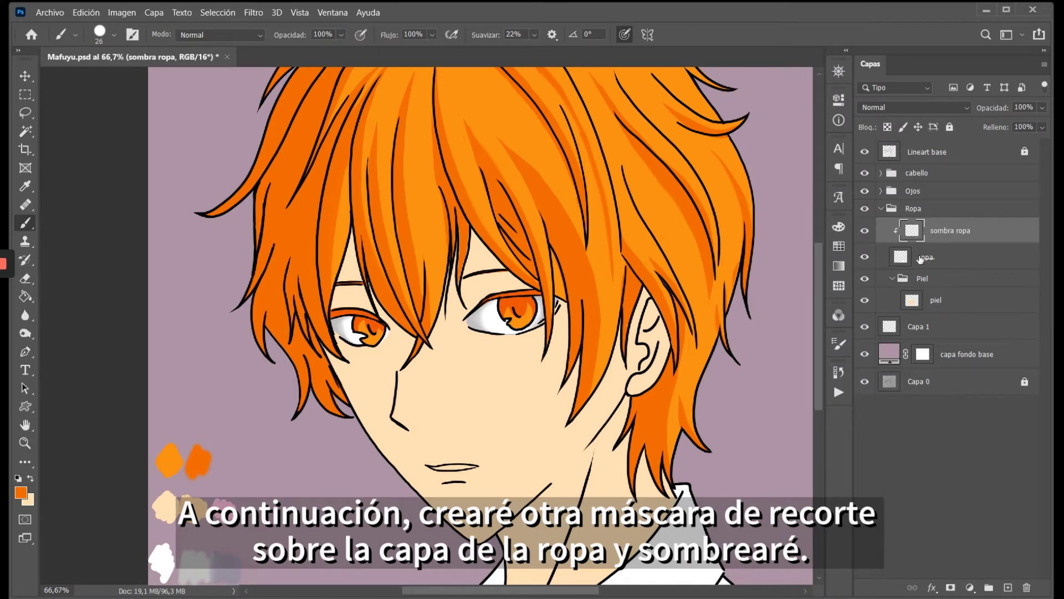
# Paint grey shading on the shirt collars and the shirt front below the neck.
pyautogui.moveTo(819, 358); pyautogui.dragTo(816, 366)
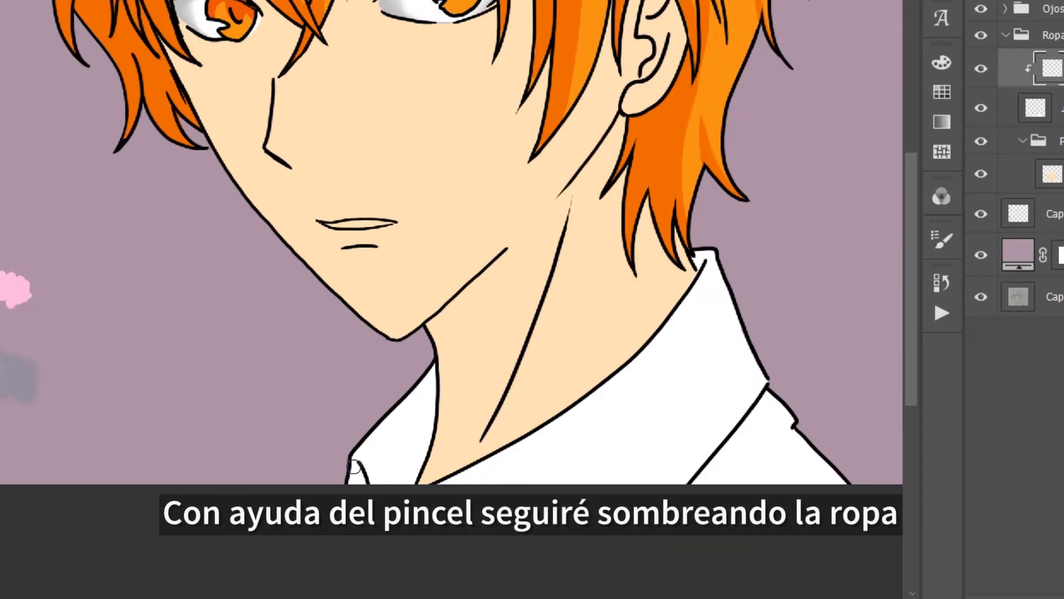
pyautogui.moveTo(359, 472); pyautogui.dragTo(421, 388)
pyautogui.moveTo(388, 455)
pyautogui.mouseDown()
pyautogui.moveTo(427, 382)
pyautogui.moveTo(411, 456)
pyautogui.mouseUp()
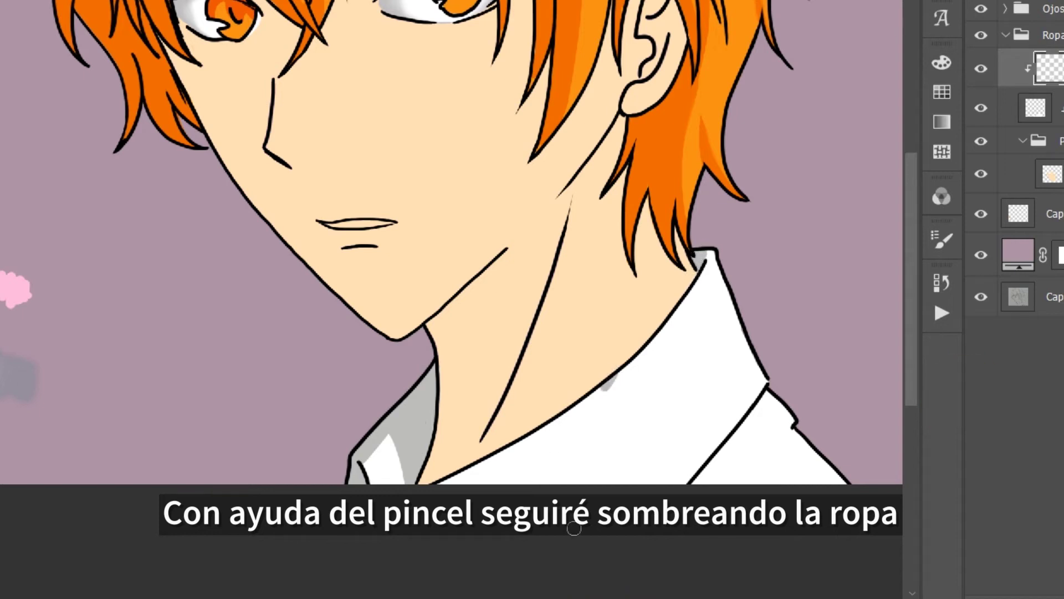
pyautogui.moveTo(604, 388); pyautogui.dragTo(560, 482)
pyautogui.moveTo(571, 410); pyautogui.dragTo(483, 476)
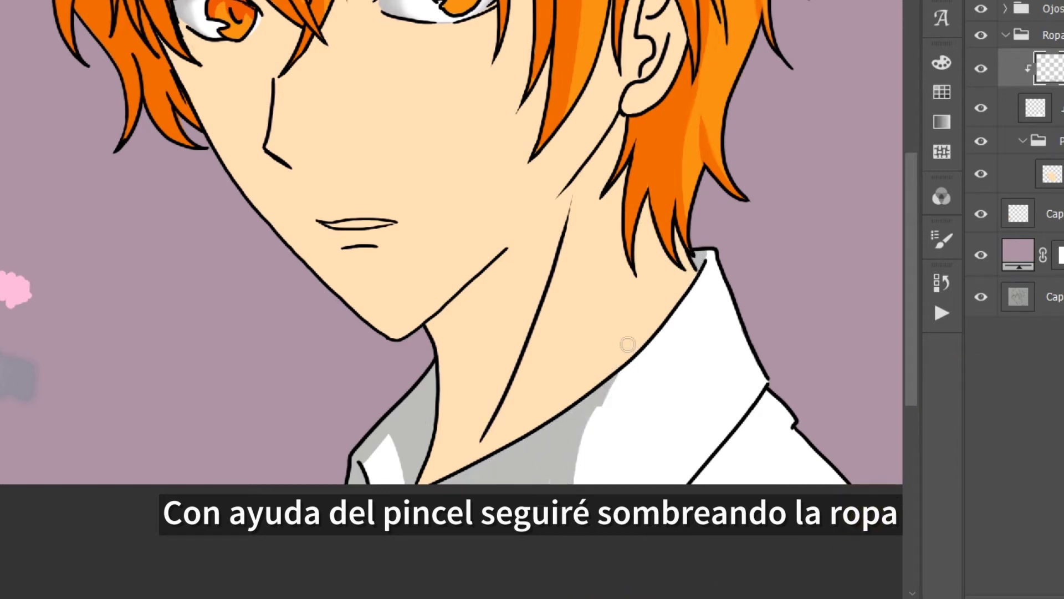
pyautogui.moveTo(579, 456); pyautogui.dragTo(612, 352)
pyautogui.moveTo(740, 430)
pyautogui.mouseDown()
pyautogui.moveTo(701, 480)
pyautogui.moveTo(722, 462)
pyautogui.mouseUp()
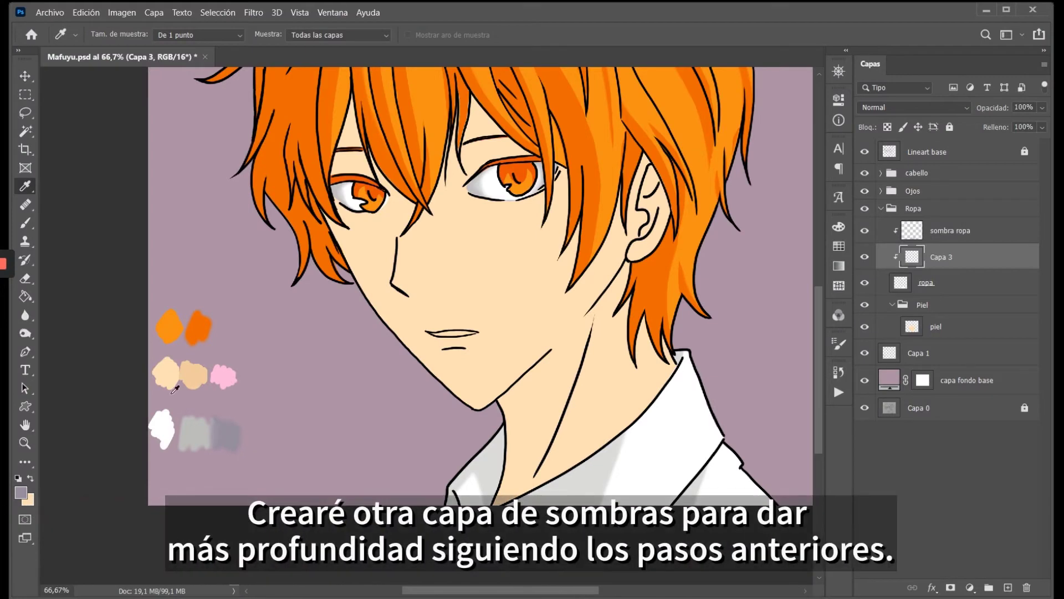
# Shade the right shirt collar in grey, then move to the sombra ropa shadow layer.
pyautogui.press('b')
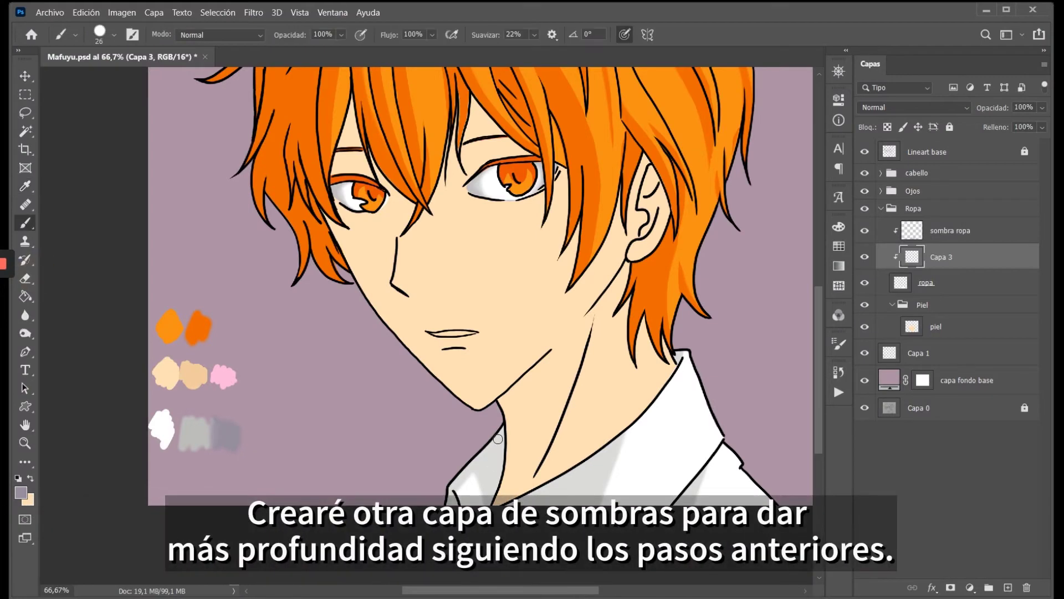
pyautogui.moveTo(722, 443); pyautogui.dragTo(675, 490)
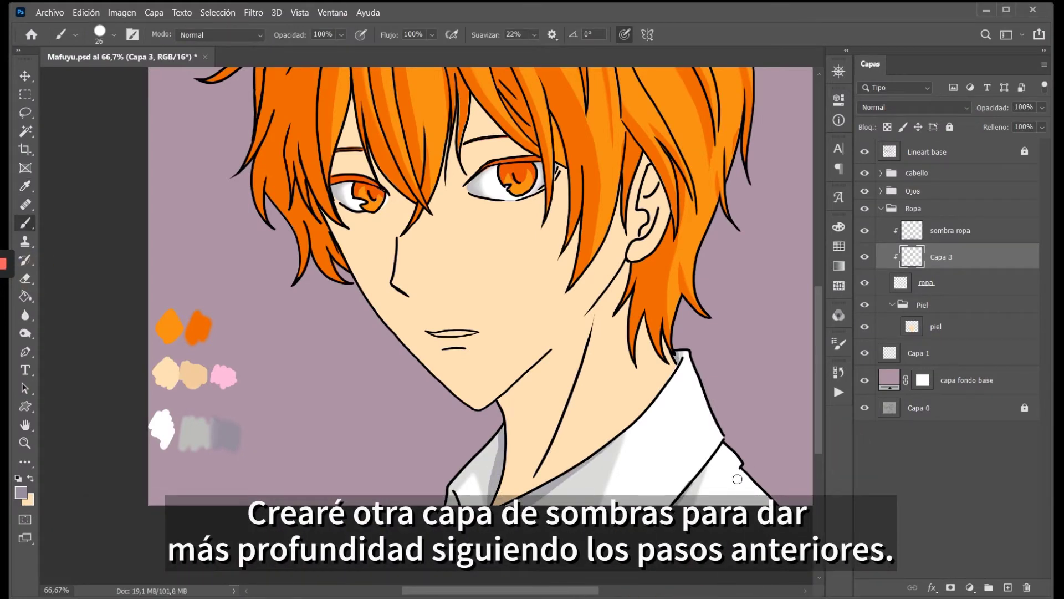
pyautogui.press('r')
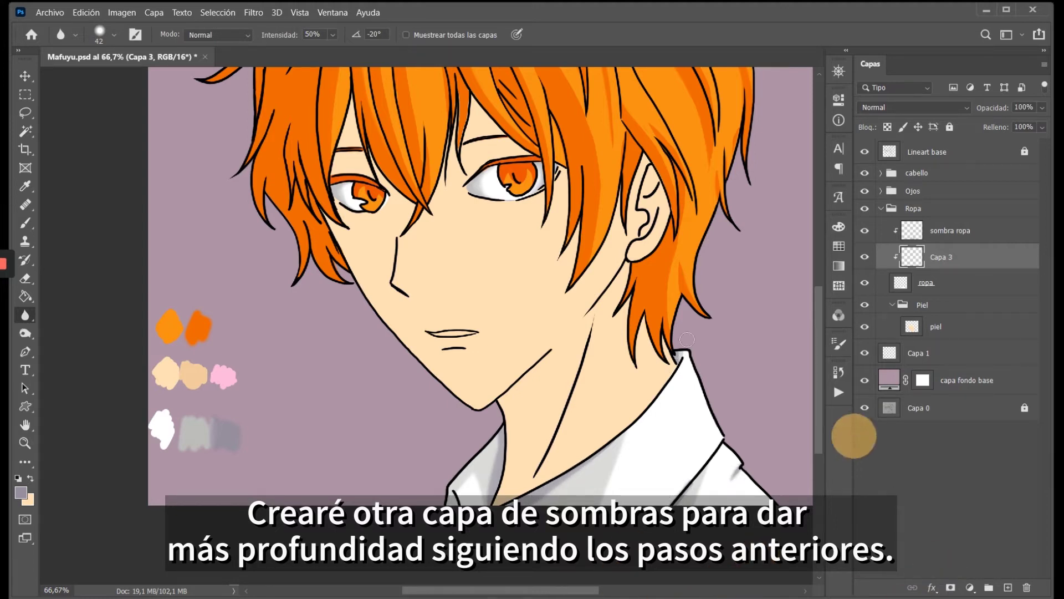
pyautogui.hotkey('alt', ']')
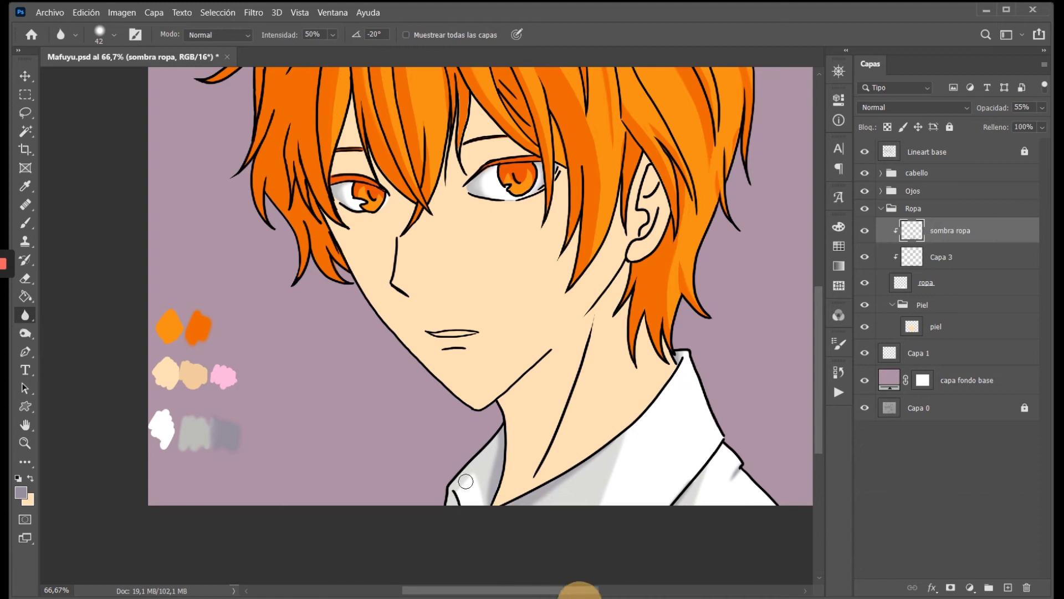
pyautogui.scroll(3, 786, 403)
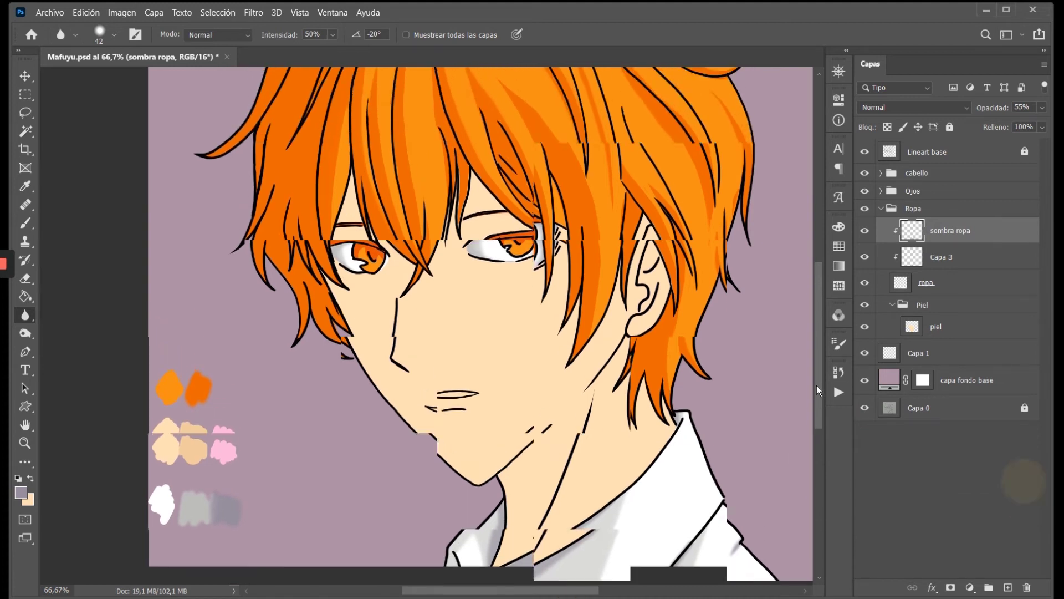
# Blend the shirt shadows with brush and blur, then select Capa 3 and collapse Ropa.
pyautogui.click(26, 223)
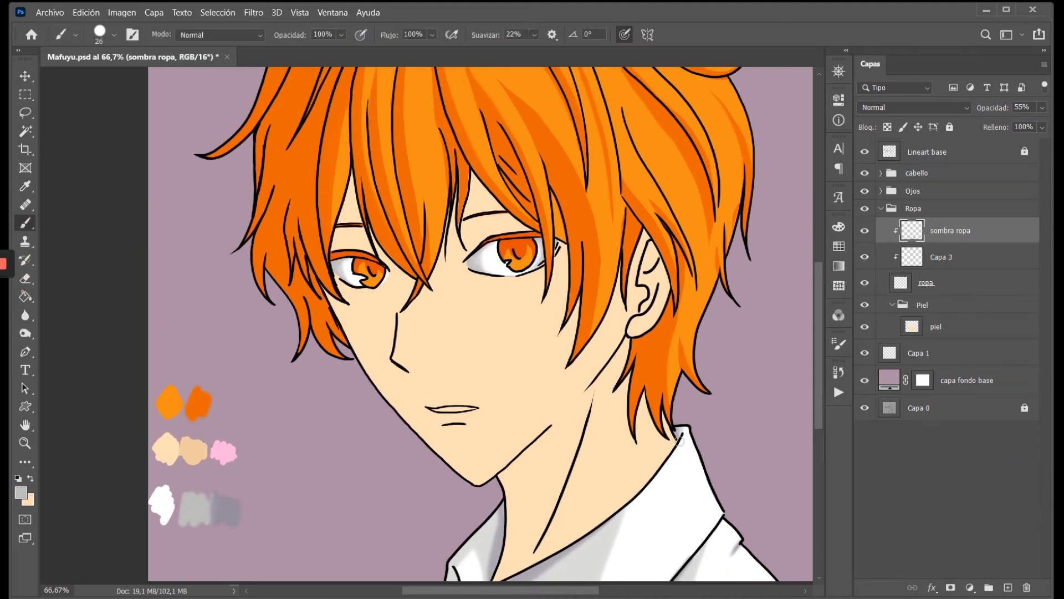
pyautogui.click(25, 314)
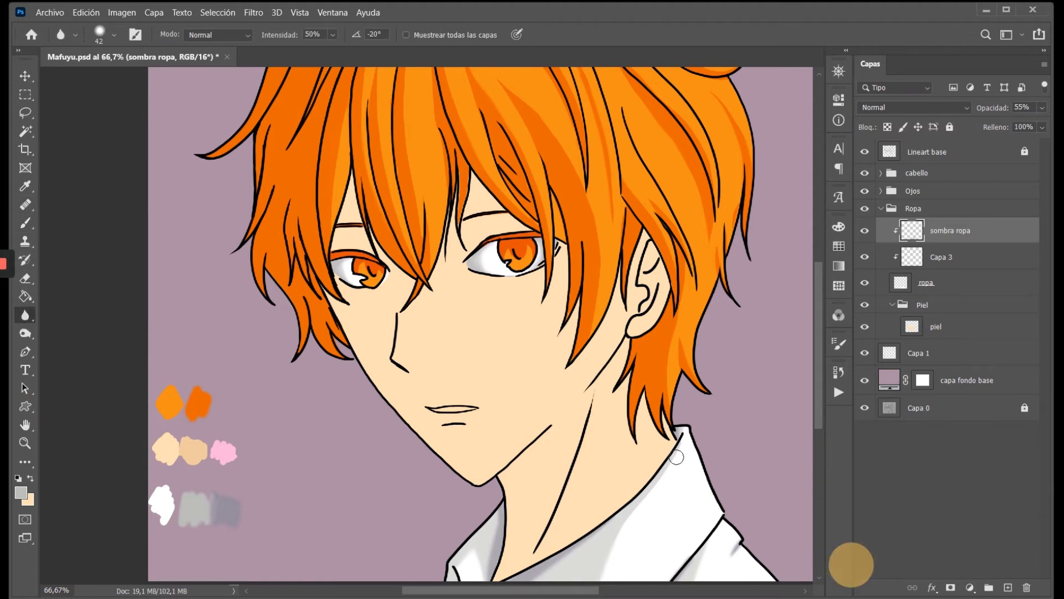
pyautogui.click(967, 261)
pyautogui.click(880, 209)
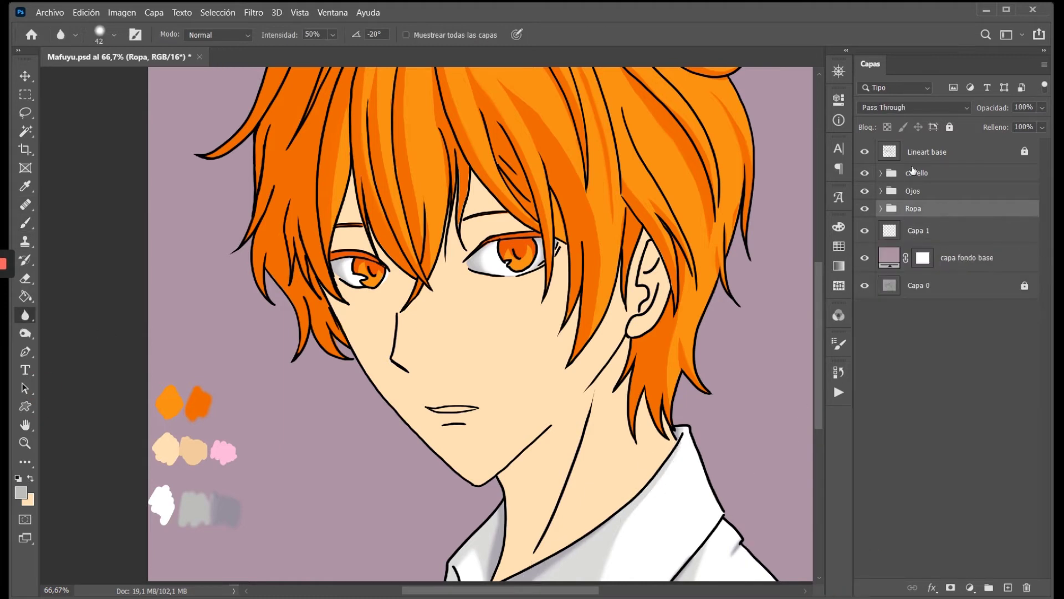
# Add a new Capa 4 above piel in the Piel group, clipped to piel.
pyautogui.click(881, 173)
pyautogui.click(880, 243)
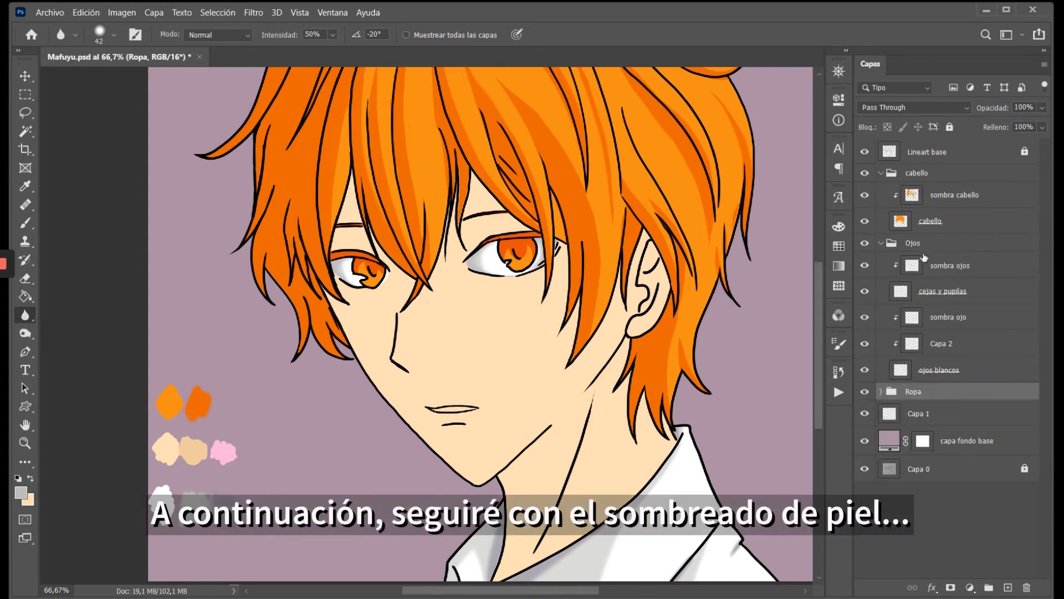
pyautogui.click(906, 488)
pyautogui.click(881, 242)
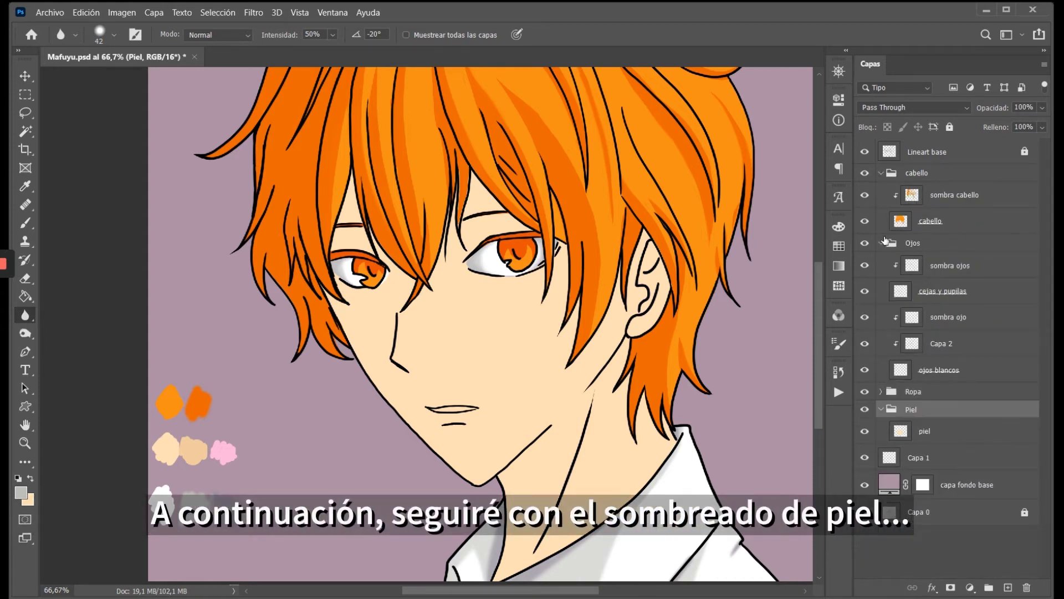
pyautogui.click(880, 173)
pyautogui.click(898, 254)
pyautogui.click(1008, 588)
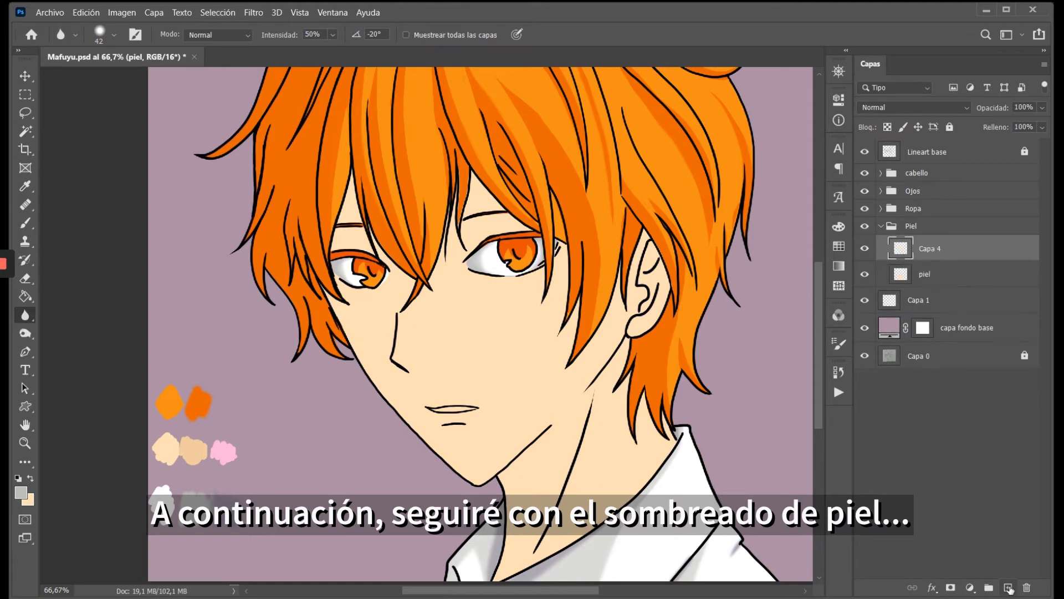
pyautogui.rightClick(967, 253)
pyautogui.click(937, 275)
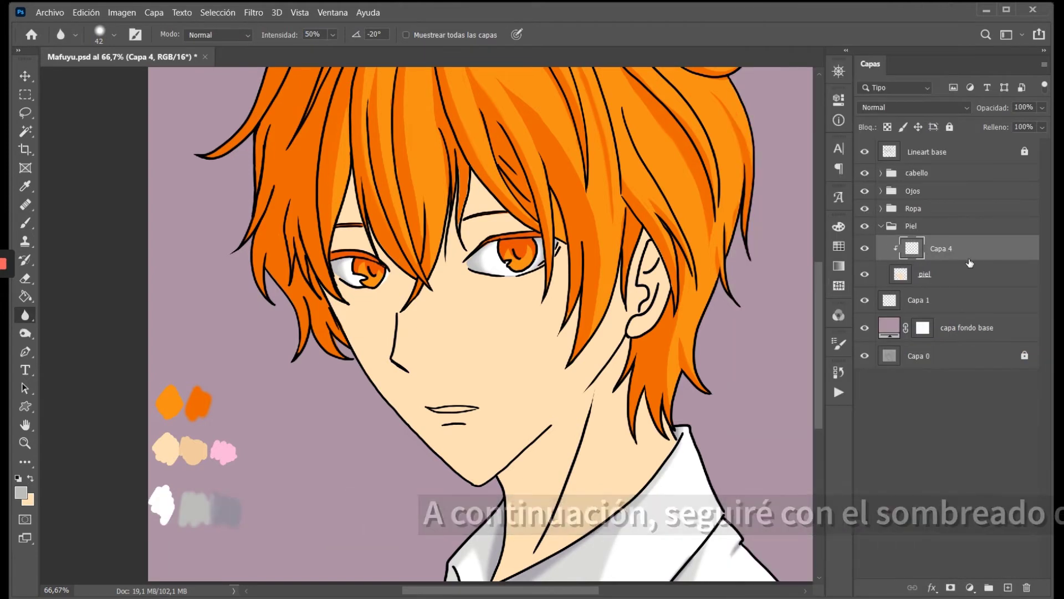
# Paint skin shading on the left jaw, cheek, jawline and neck, refining it by erasing.
pyautogui.click(25, 187)
pyautogui.click(25, 223)
pyautogui.keyDown('alt'); pyautogui.click(425, 406); pyautogui.keyUp('alt')
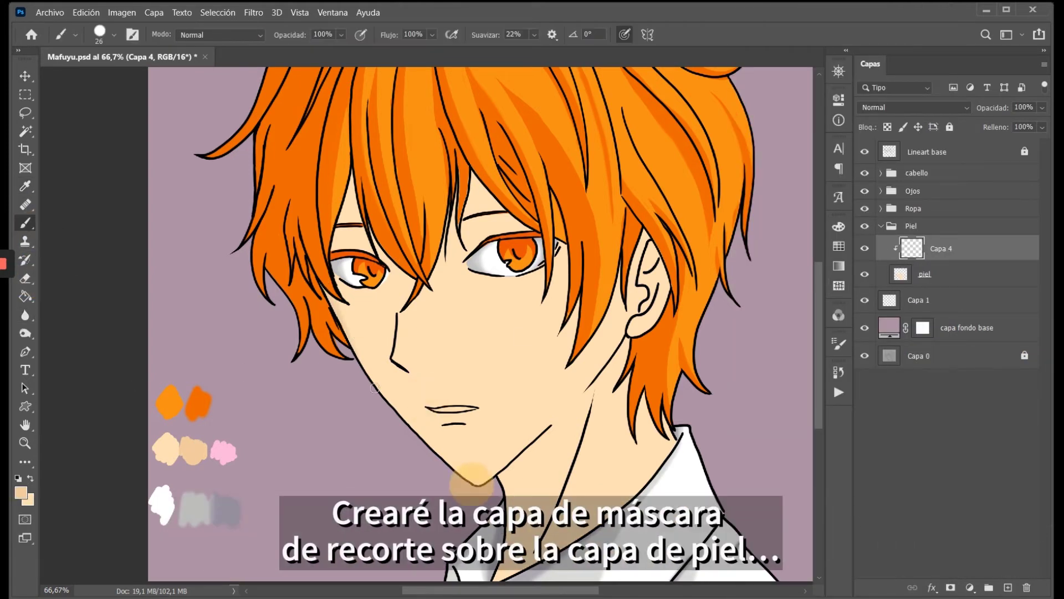
pyautogui.moveTo(383, 394); pyautogui.dragTo(339, 299)
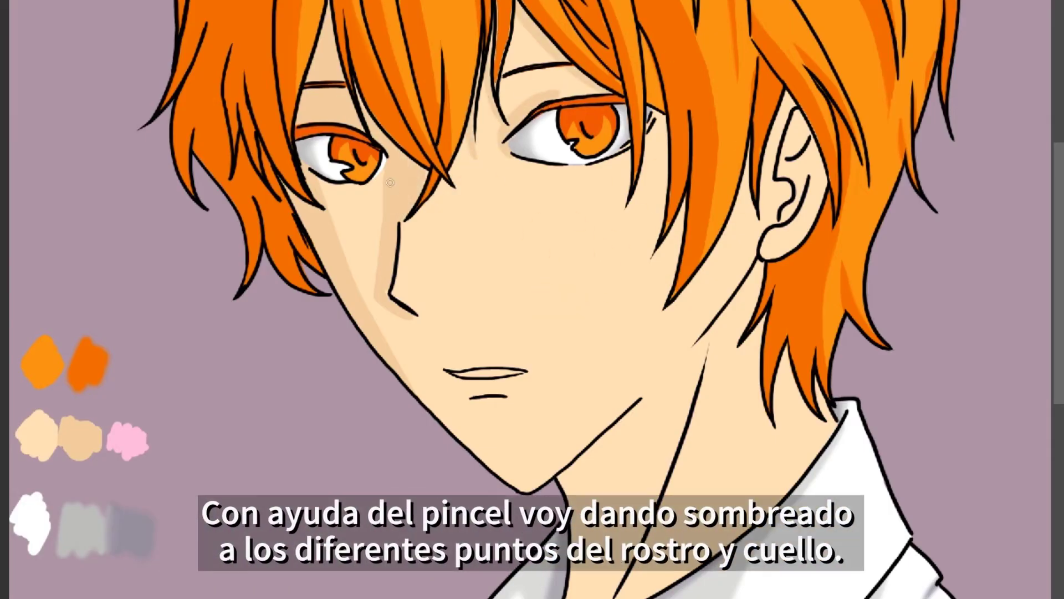
pyautogui.moveTo(336, 190); pyautogui.dragTo(359, 246)
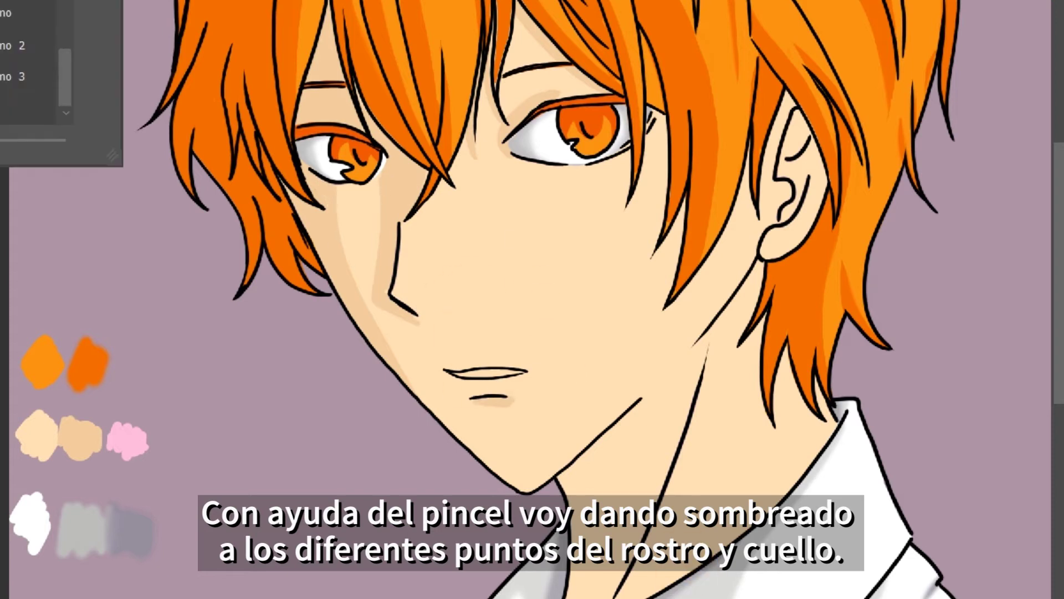
pyautogui.moveTo(388, 316); pyautogui.dragTo(526, 488)
pyautogui.moveTo(565, 410); pyautogui.dragTo(631, 499)
pyautogui.moveTo(1058, 302); pyautogui.dragTo(1058, 338)
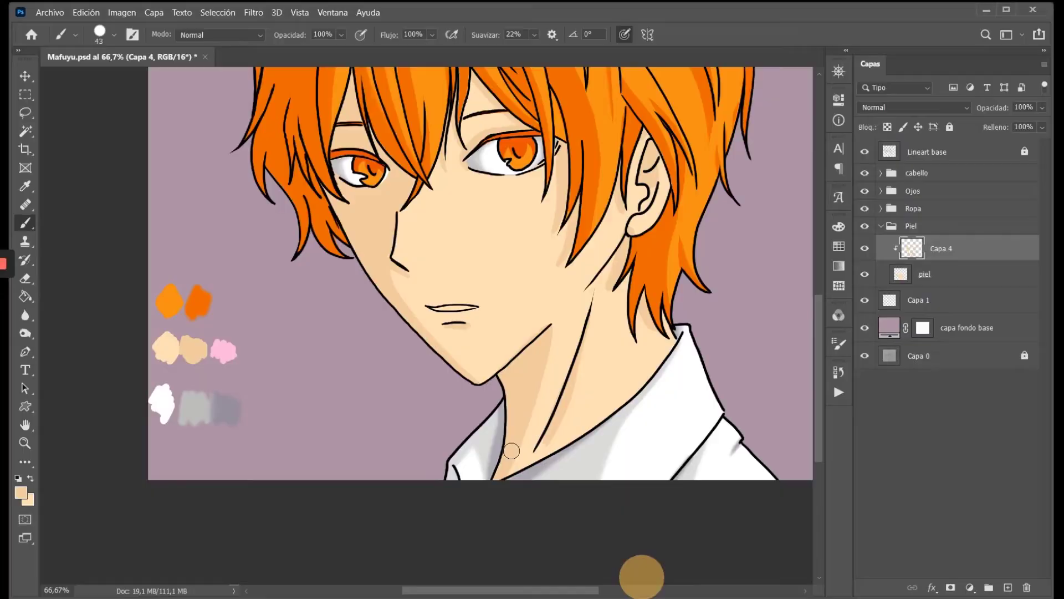
pyautogui.press('e')
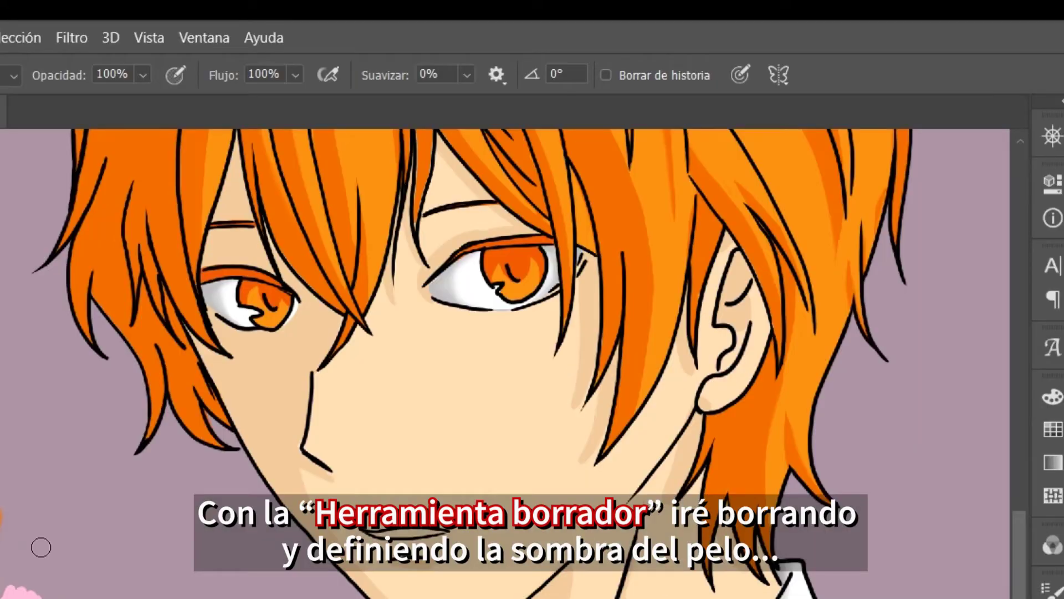
pyautogui.press('b')
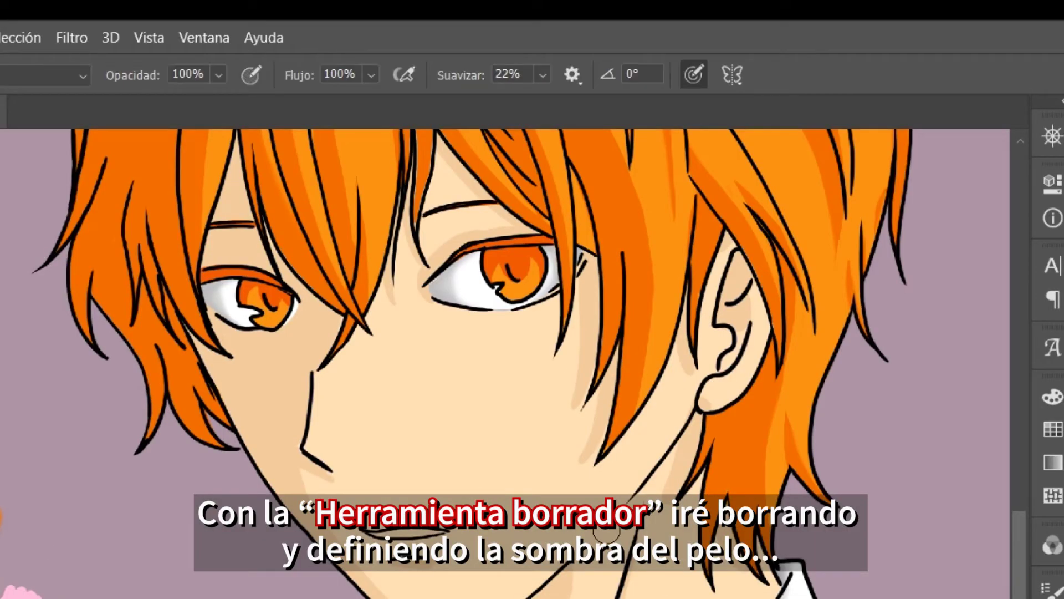
pyautogui.press('e')
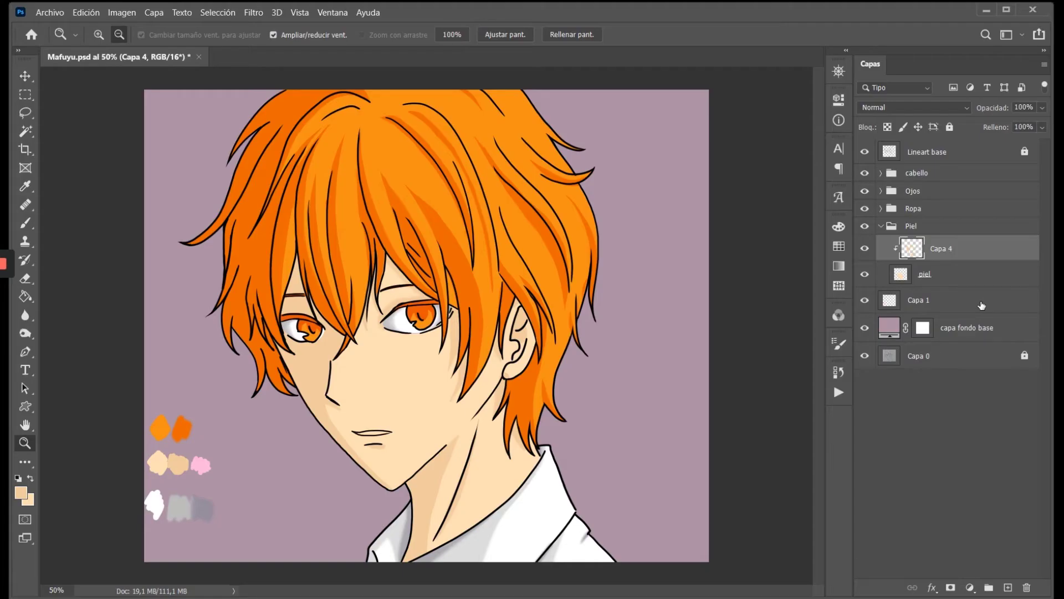
# Add Capa 5 above sombra cabello, clipped to the hair, in Luz suave blend mode.
pyautogui.click(887, 226)
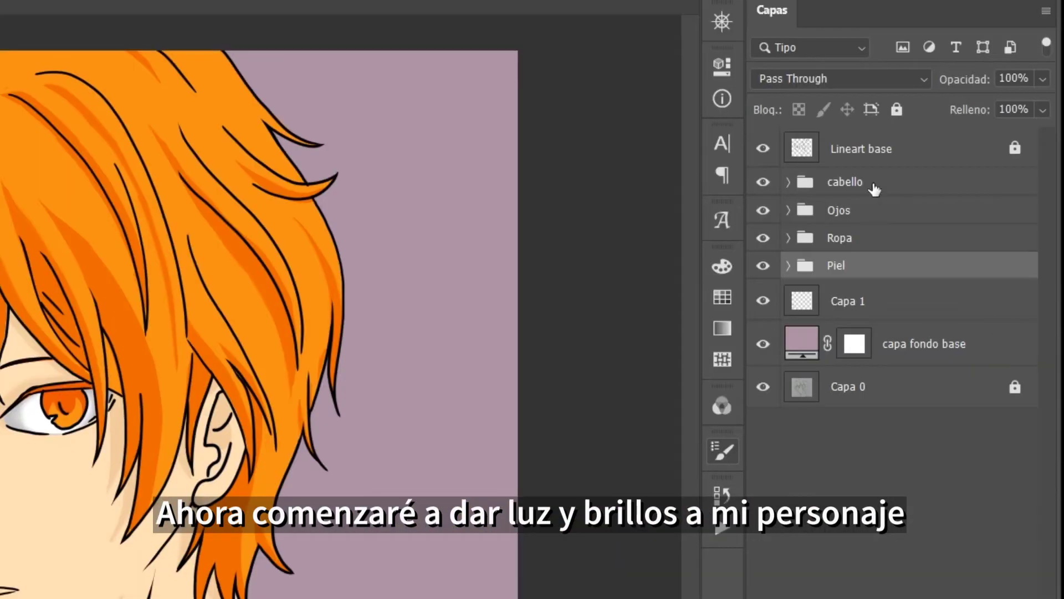
pyautogui.click(881, 172)
pyautogui.click(942, 197)
pyautogui.hotkey('ctrl', 'shift', 'alt', 'n')
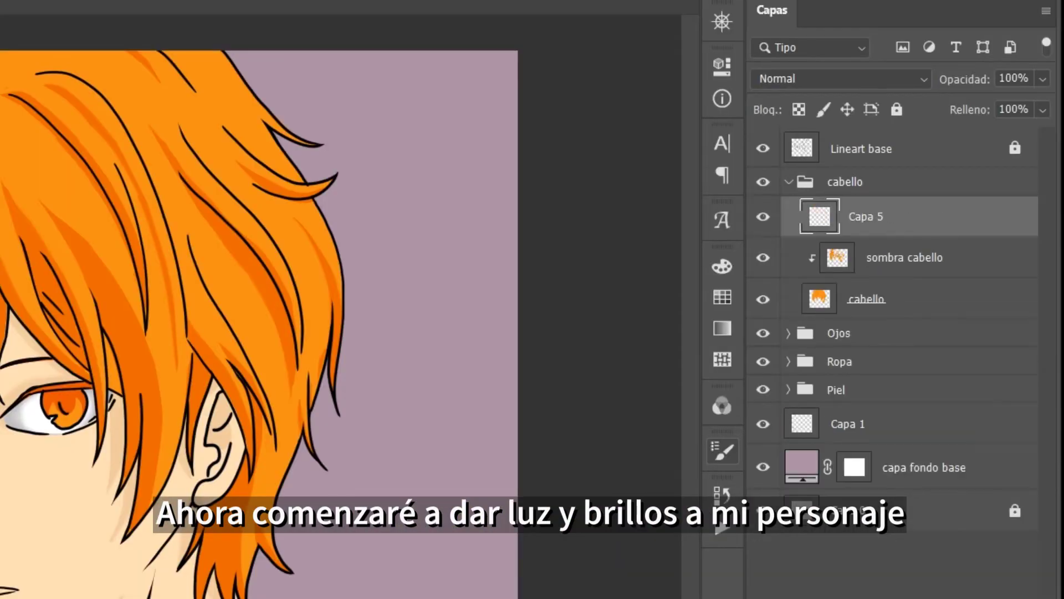
pyautogui.keyDown('alt'); pyautogui.click(790, 237); pyautogui.keyUp('alt')
pyautogui.click(840, 78)
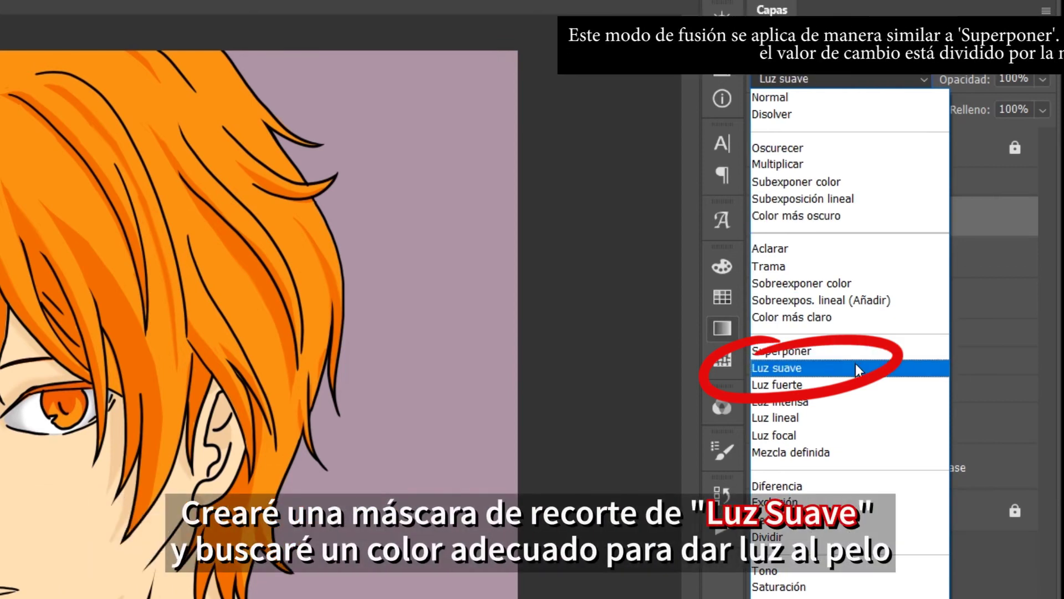
pyautogui.click(895, 373)
# Paint soft orange light onto the hair, then pick a lighter peach colour.
pyautogui.click(25, 222)
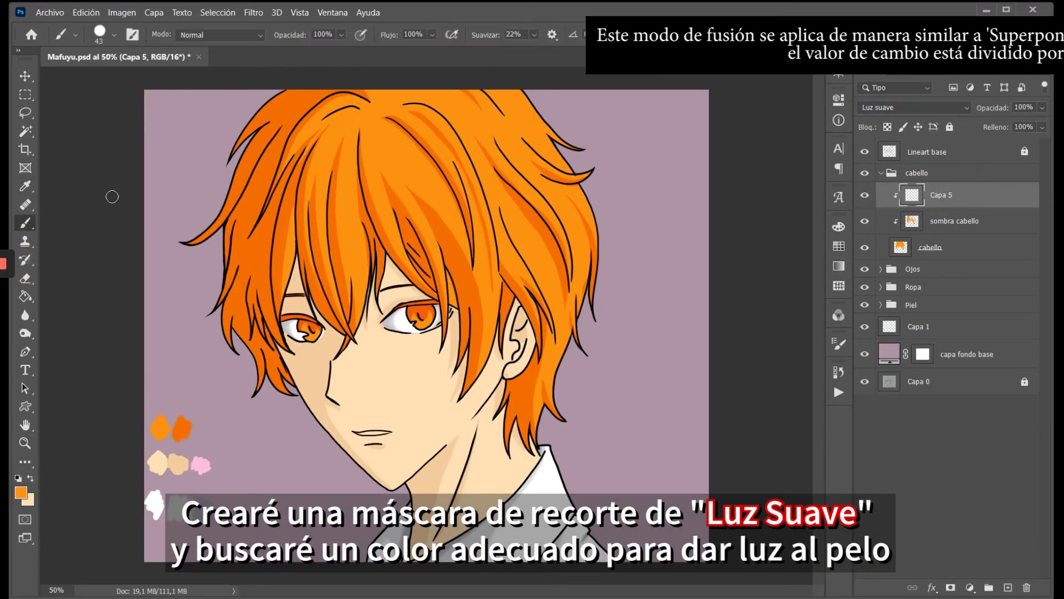
pyautogui.moveTo(333, 142); pyautogui.dragTo(324, 211)
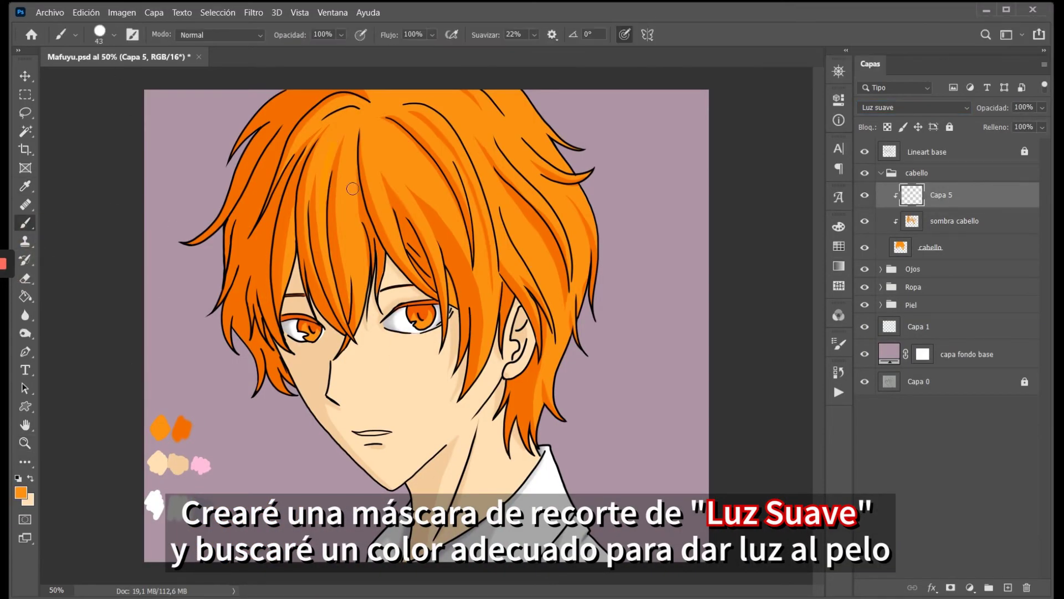
pyautogui.click(21, 491)
pyautogui.click(492, 91)
pyautogui.click(798, 71)
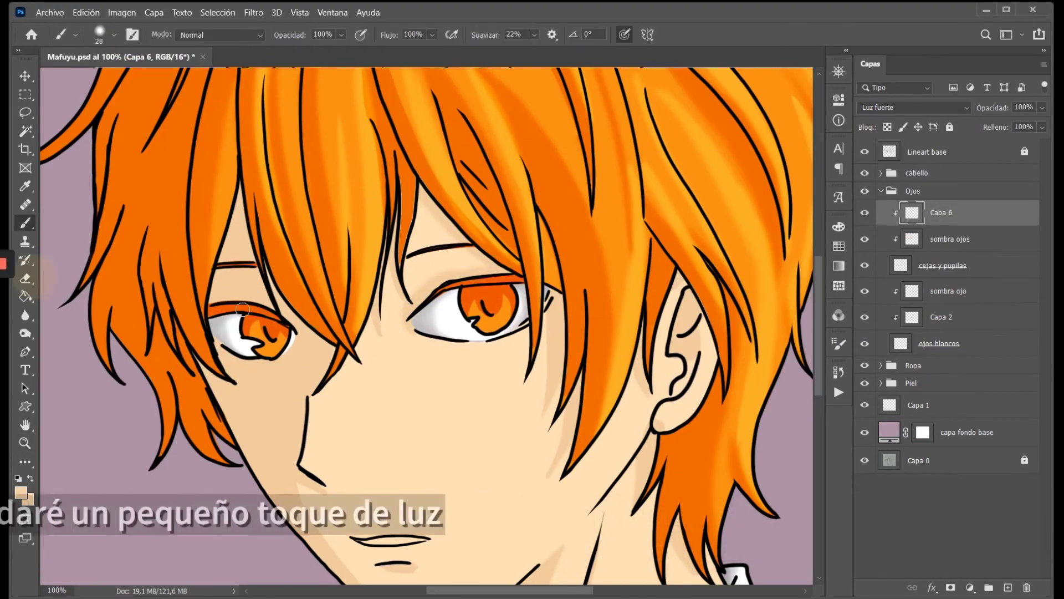
# Brighten the left iris on Capa 6 and shrink the brush to 10 px.
pyautogui.moveTo(242, 310); pyautogui.dragTo(259, 331)
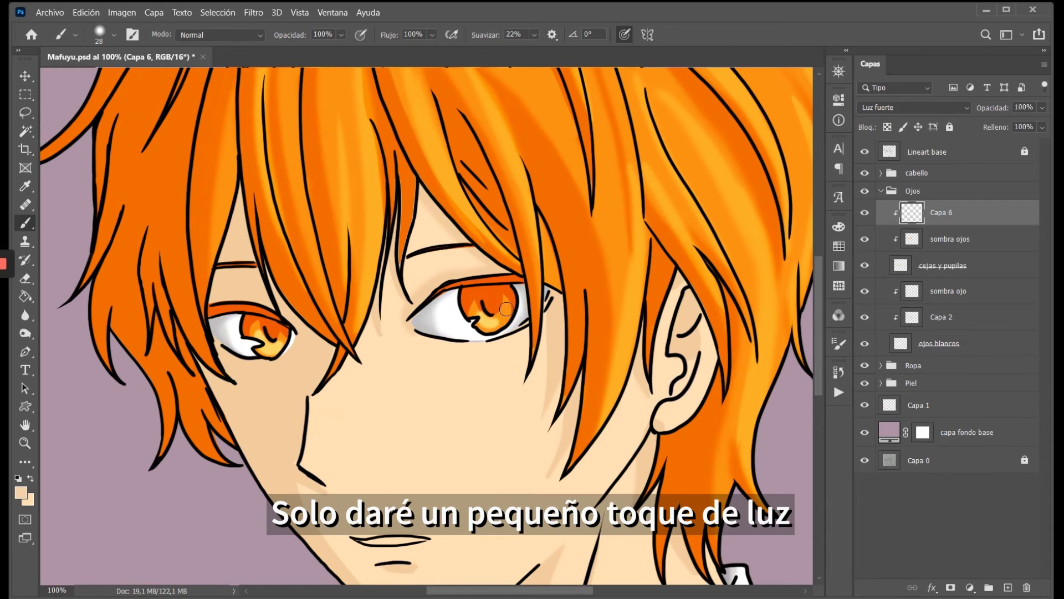
pyautogui.click(114, 35)
pyautogui.moveTo(99, 79); pyautogui.dragTo(96, 81)
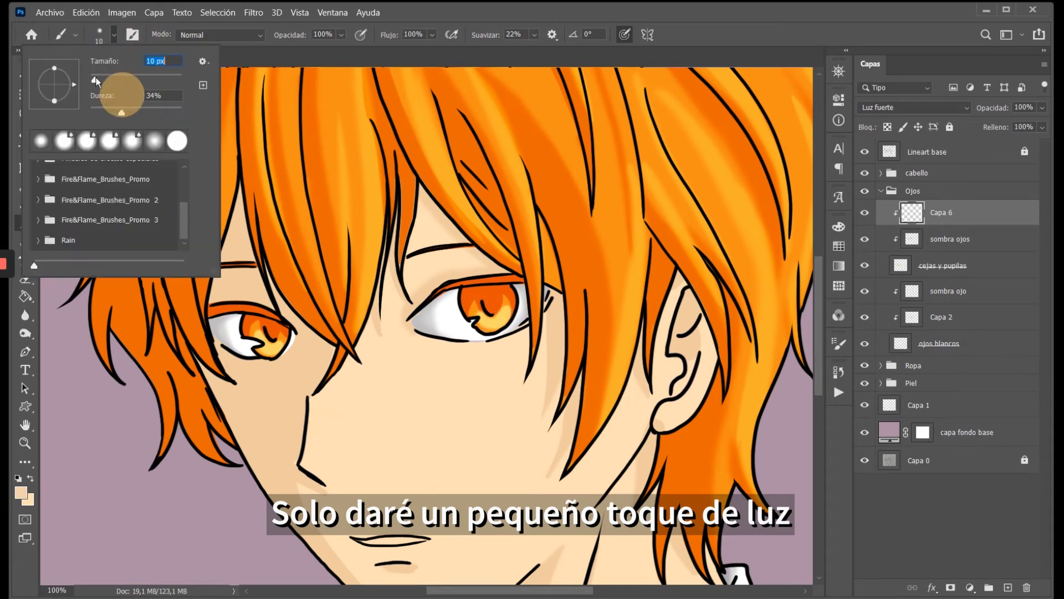
pyautogui.press('Return')
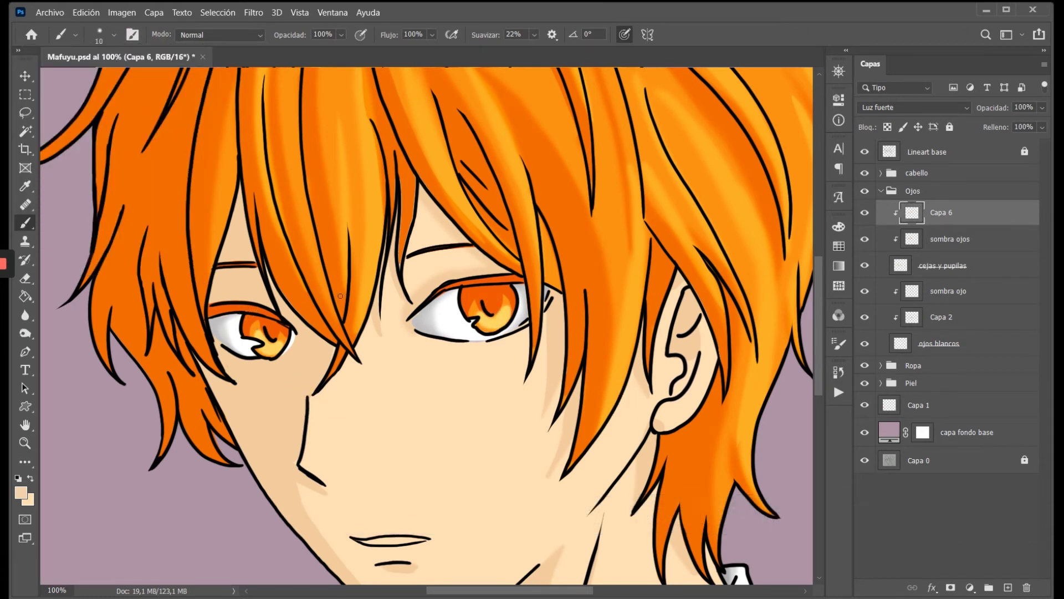
pyautogui.press('e')
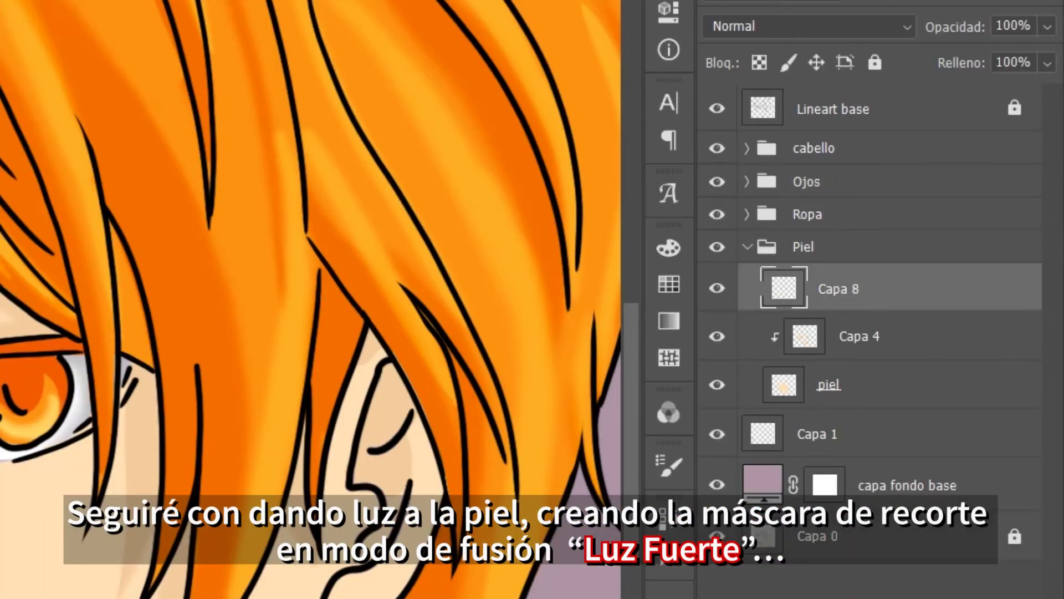
# Set the skin-light layer to Luz suave and enlarge the brush to 71 px.
pyautogui.click(809, 26)
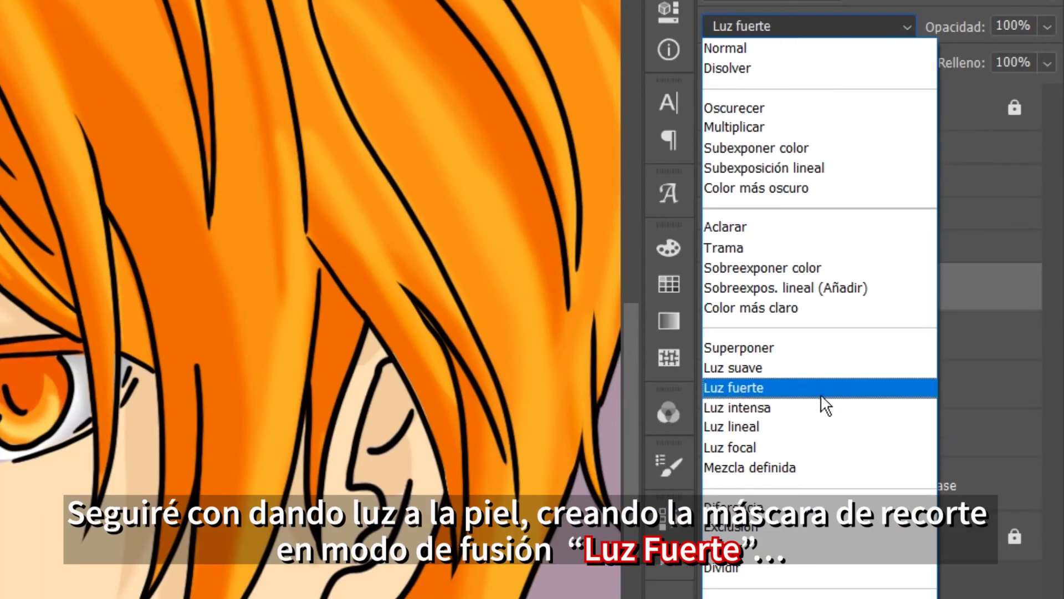
pyautogui.click(743, 369)
pyautogui.click(26, 223)
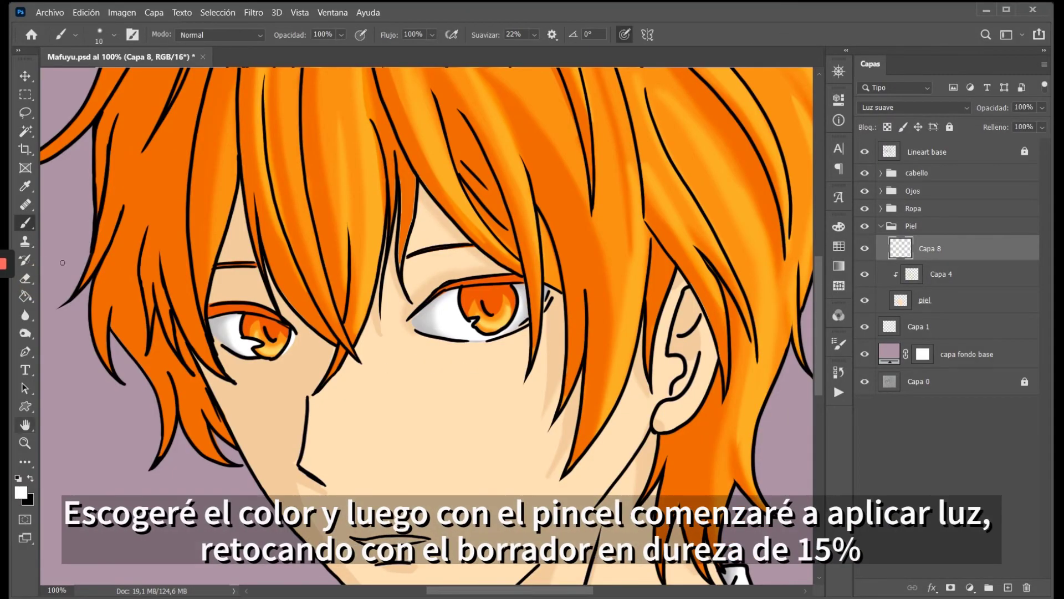
pyautogui.click(114, 35)
pyautogui.write('71')
pyautogui.press('Return')
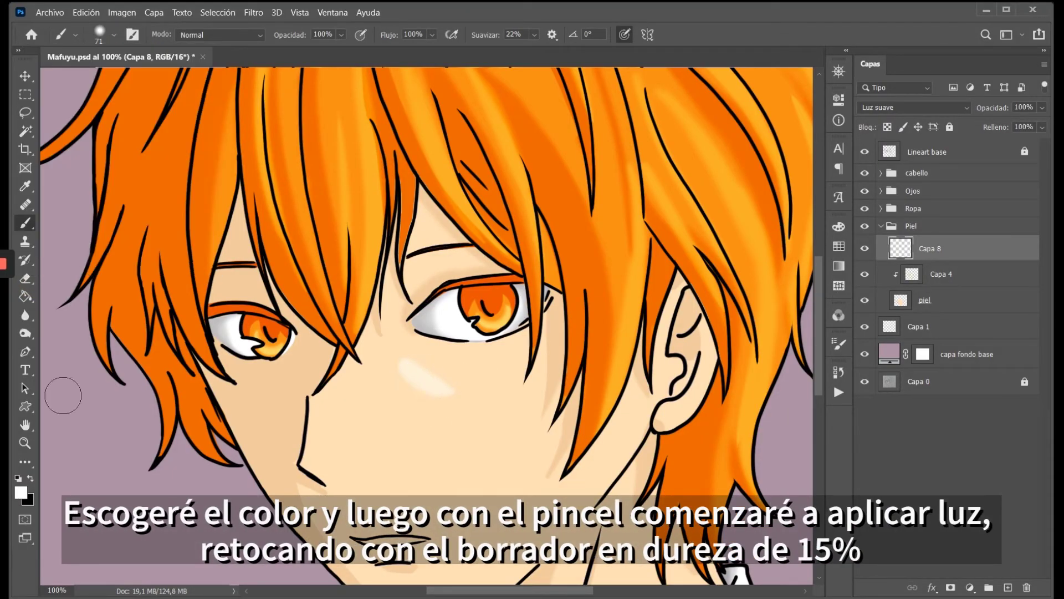
# Trim the cheek highlight with the eraser, repaint a highlight, and blur its edges.
pyautogui.press('e')
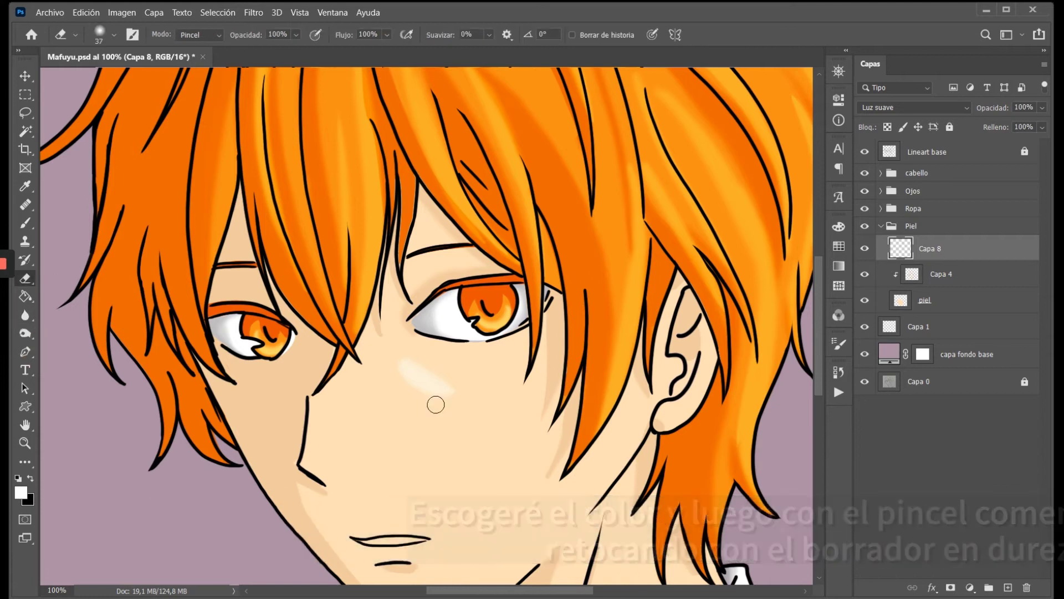
pyautogui.moveTo(463, 393); pyautogui.dragTo(407, 377)
pyautogui.press('r')
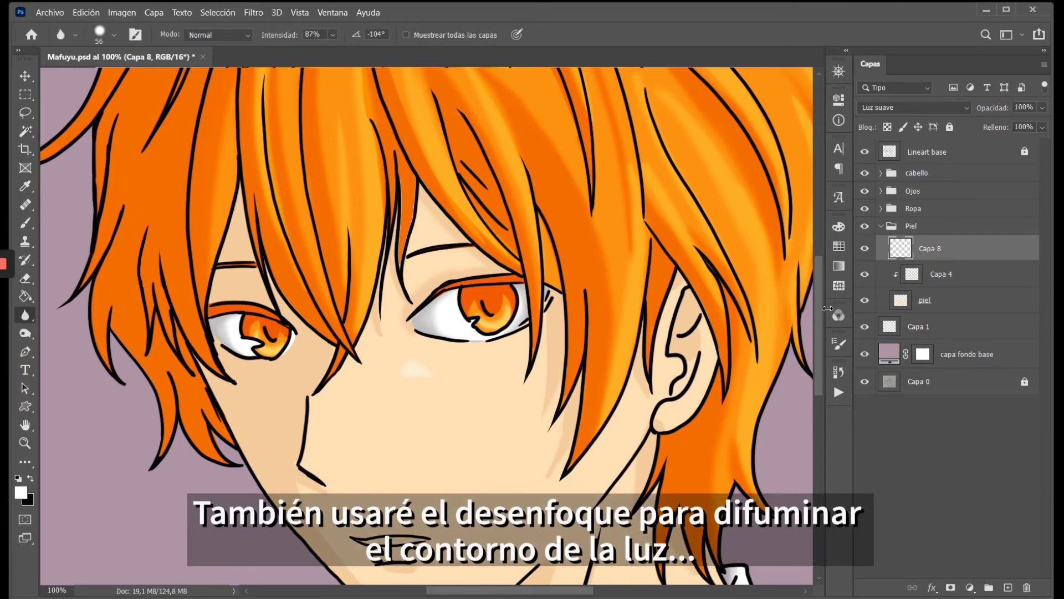
pyautogui.scroll(-3, 388, 332)
pyautogui.press('b')
pyautogui.moveTo(326, 336); pyautogui.dragTo(326, 374)
pyautogui.press('r')
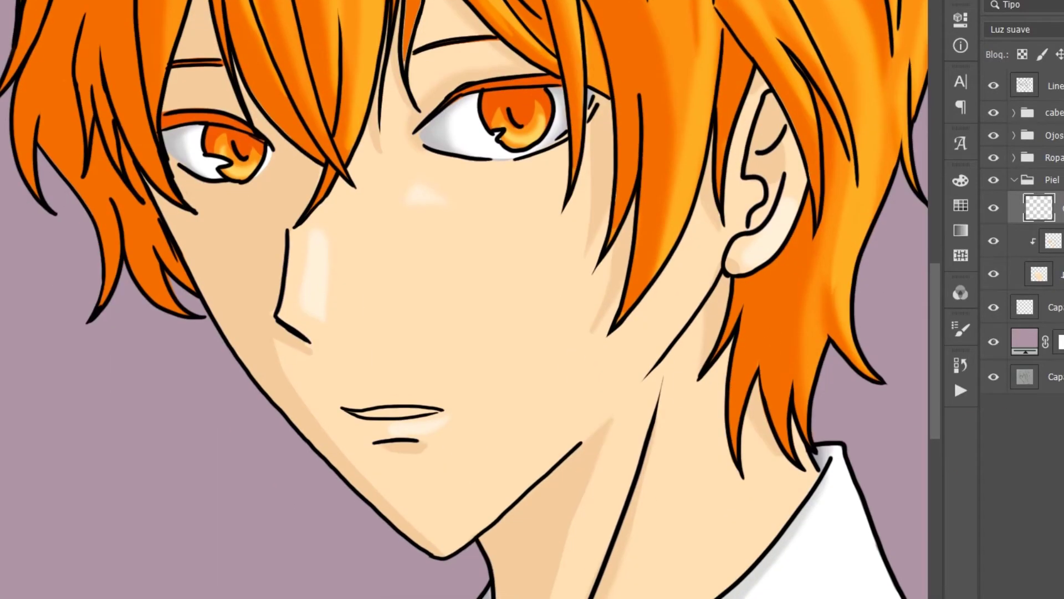
# Test Luz fuerte on the highlight layer, revert to Luz suave, and zoom out to the whole head.
pyautogui.click(1022, 29)
pyautogui.click(1048, 179)
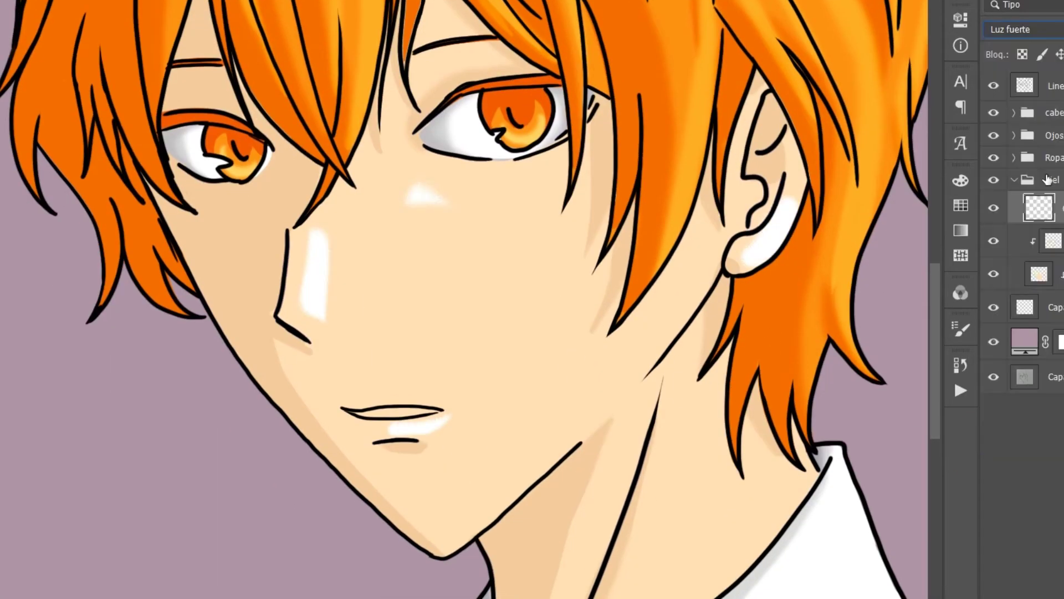
pyautogui.click(1023, 29)
pyautogui.click(1020, 262)
pyautogui.scroll(-2, 621, 444)
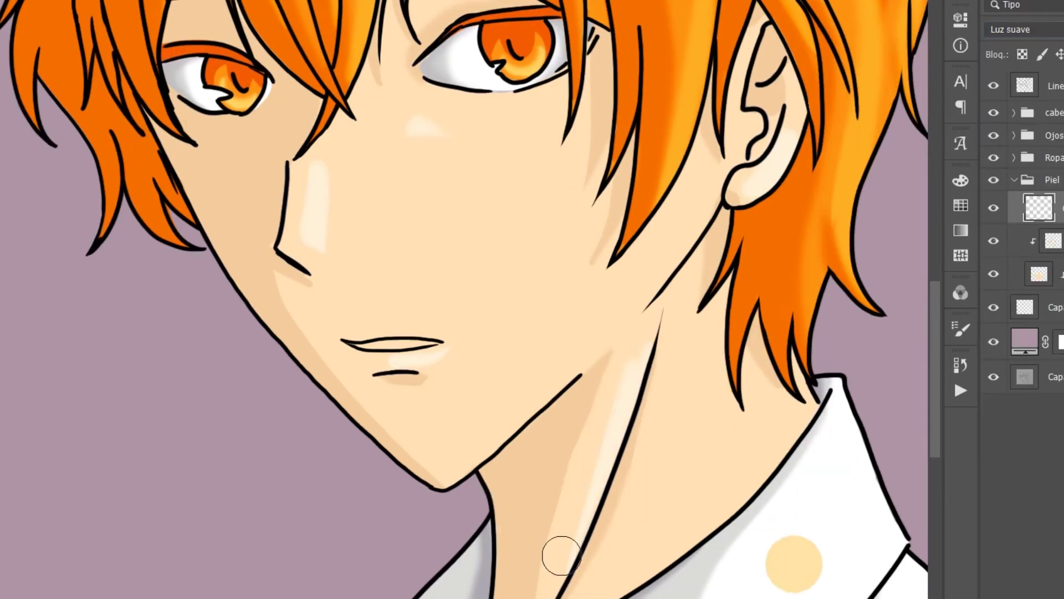
pyautogui.scroll(6, 764, 60)
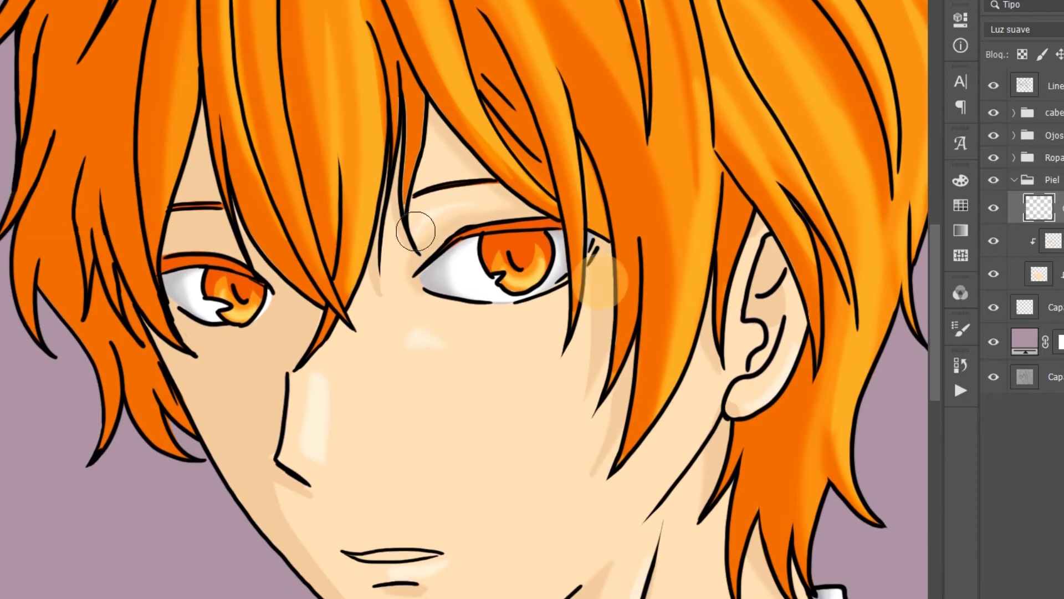
pyautogui.keyDown('alt'); pyautogui.click(540, 331); pyautogui.keyUp('alt')
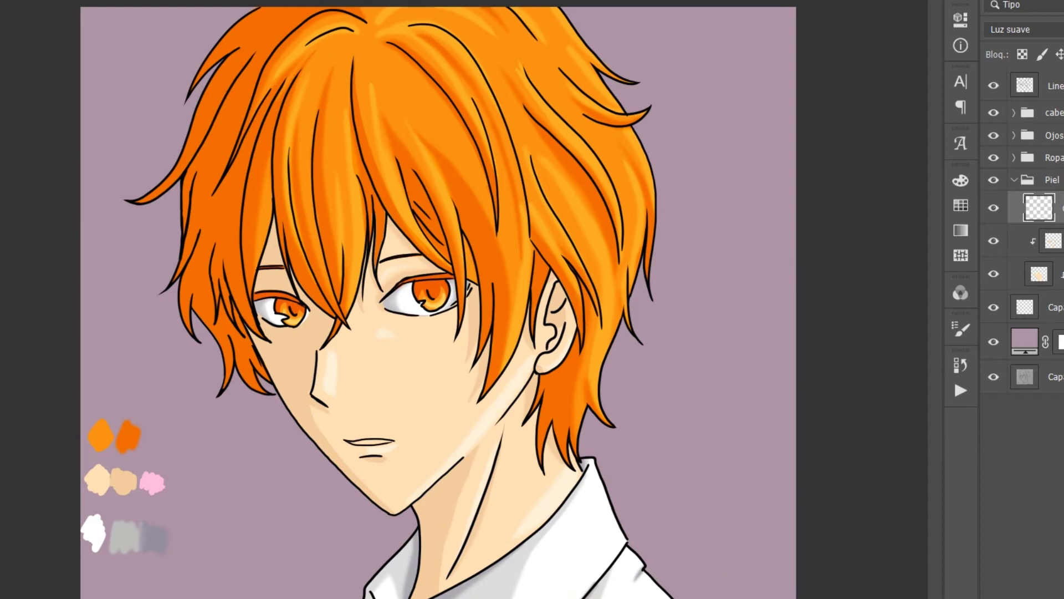
pyautogui.click(11, 2)
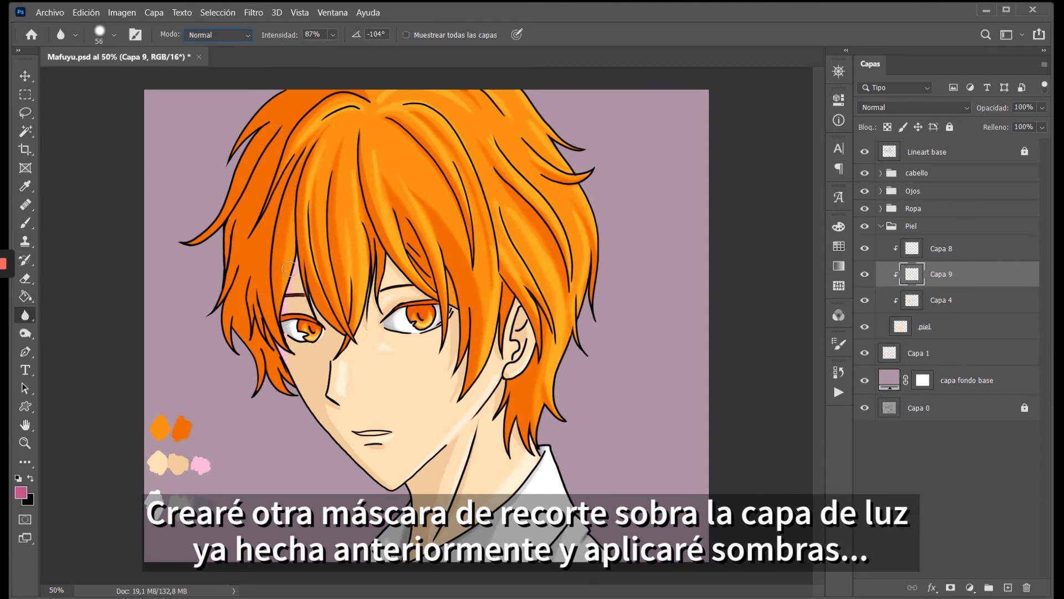
# Set blur mode to Oscurecer, paint a pinkish skin shadow, blur it, and sample a peach tone.
pyautogui.click(218, 35)
pyautogui.click(208, 61)
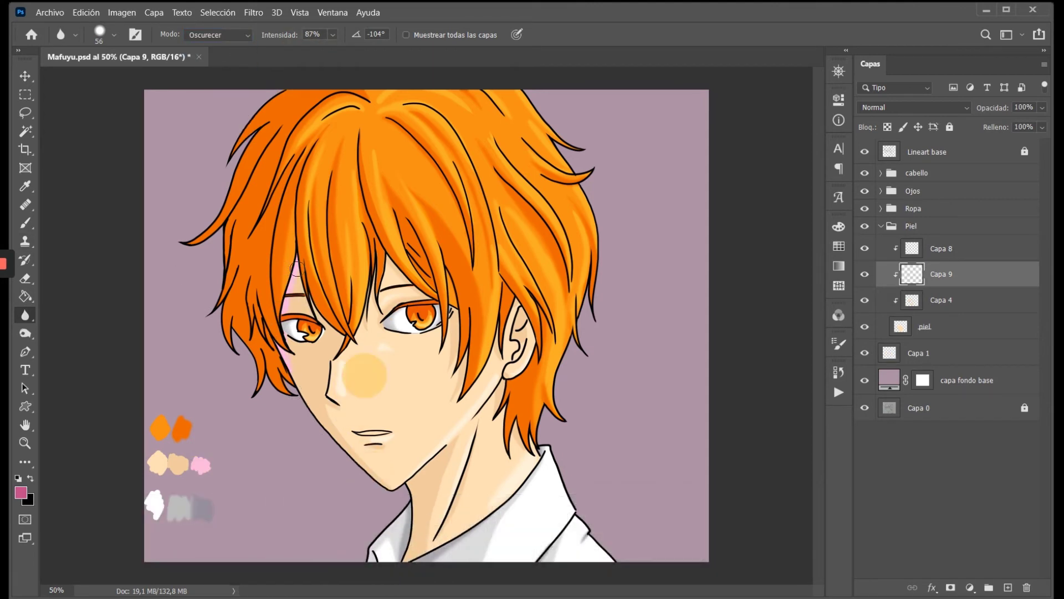
pyautogui.press('b')
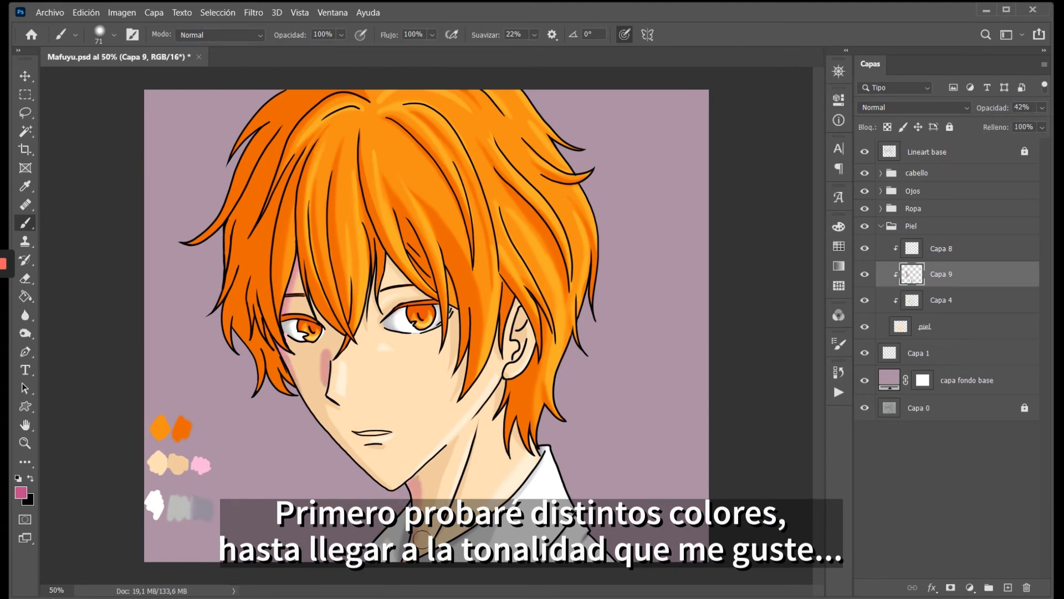
pyautogui.moveTo(513, 324); pyautogui.dragTo(520, 339)
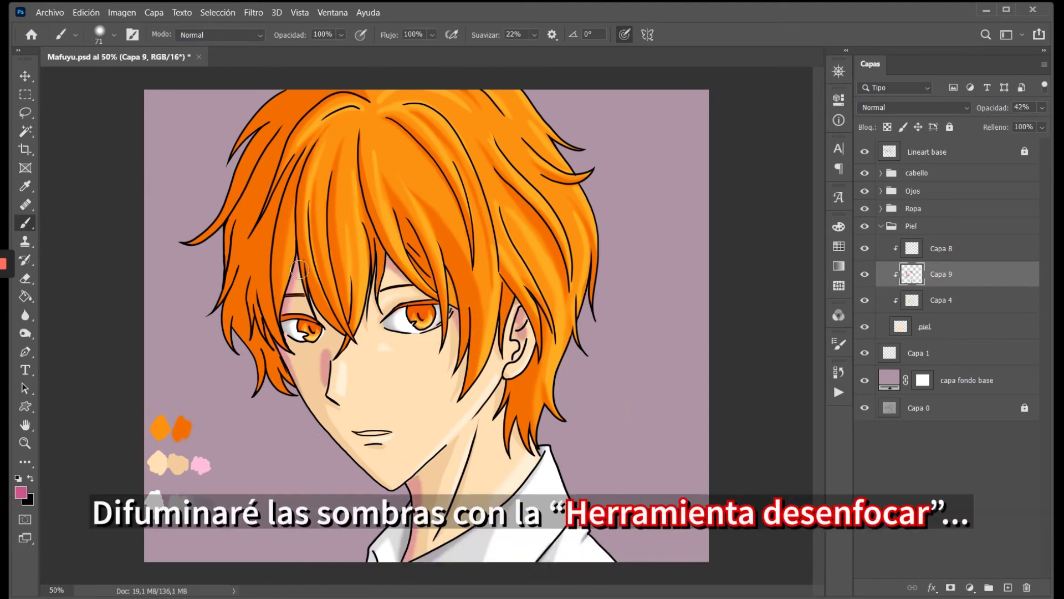
pyautogui.click(36, 314)
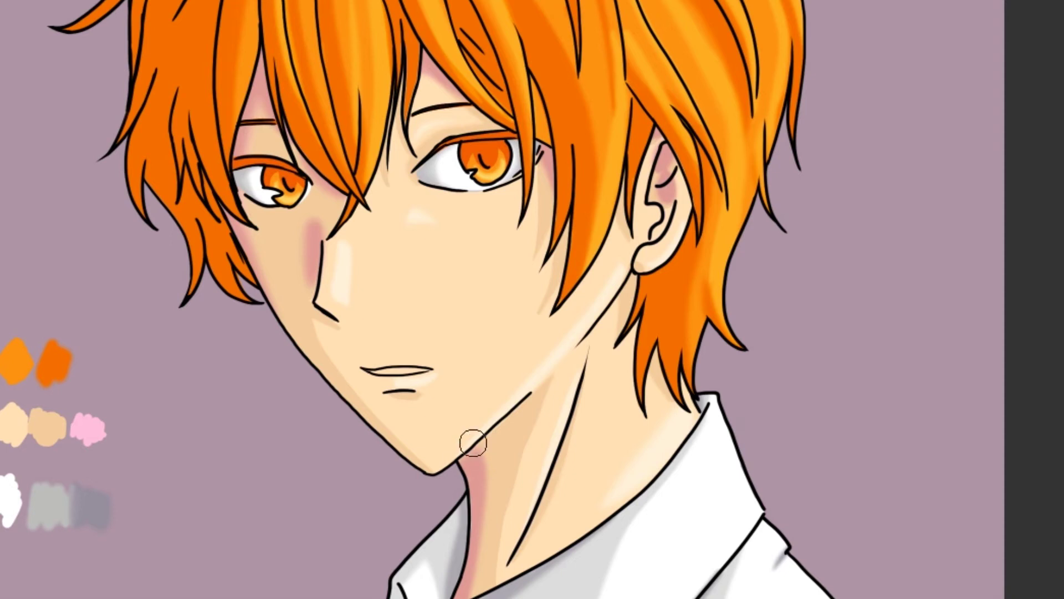
pyautogui.keyDown('alt'); pyautogui.click(663, 166); pyautogui.keyUp('alt')
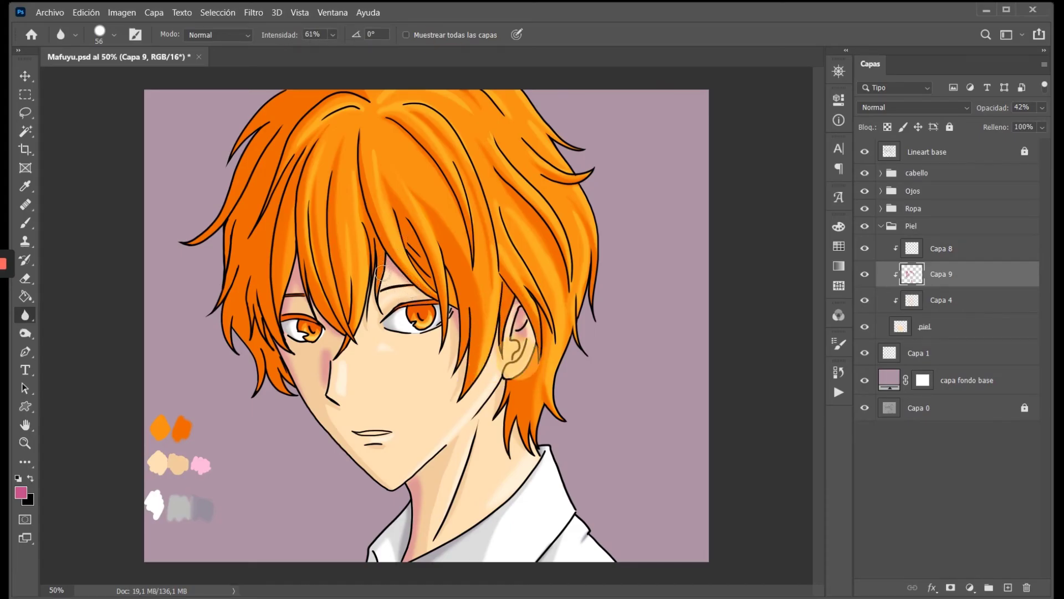
# Lower Capa 9's fill and opacity to 29% and set Subexponer color blending.
pyautogui.click(1041, 127)
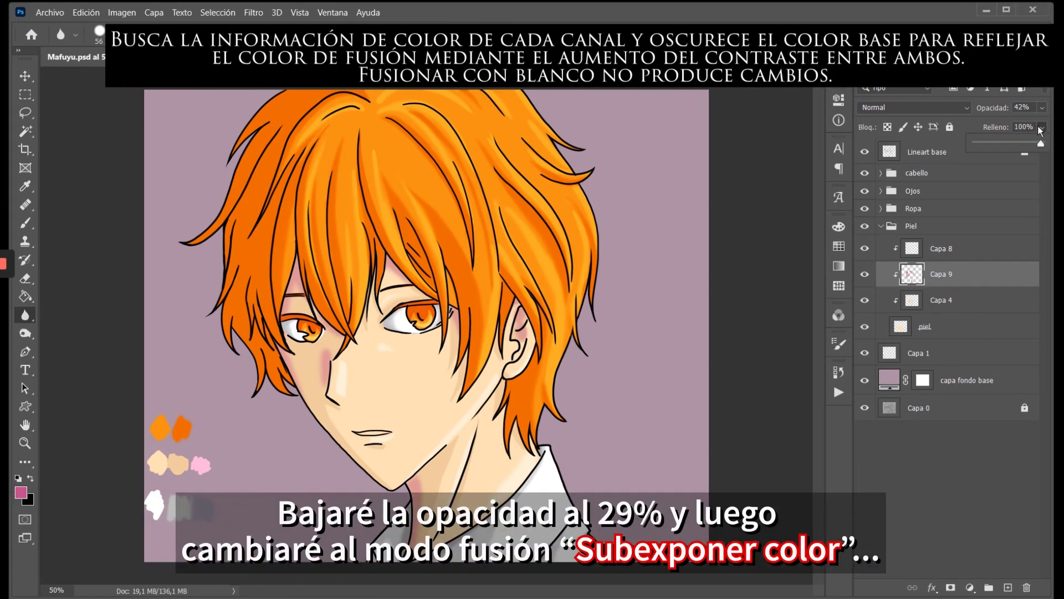
pyautogui.moveTo(1003, 147)
pyautogui.mouseDown()
pyautogui.moveTo(1011, 151)
pyautogui.moveTo(983, 121)
pyautogui.mouseUp()
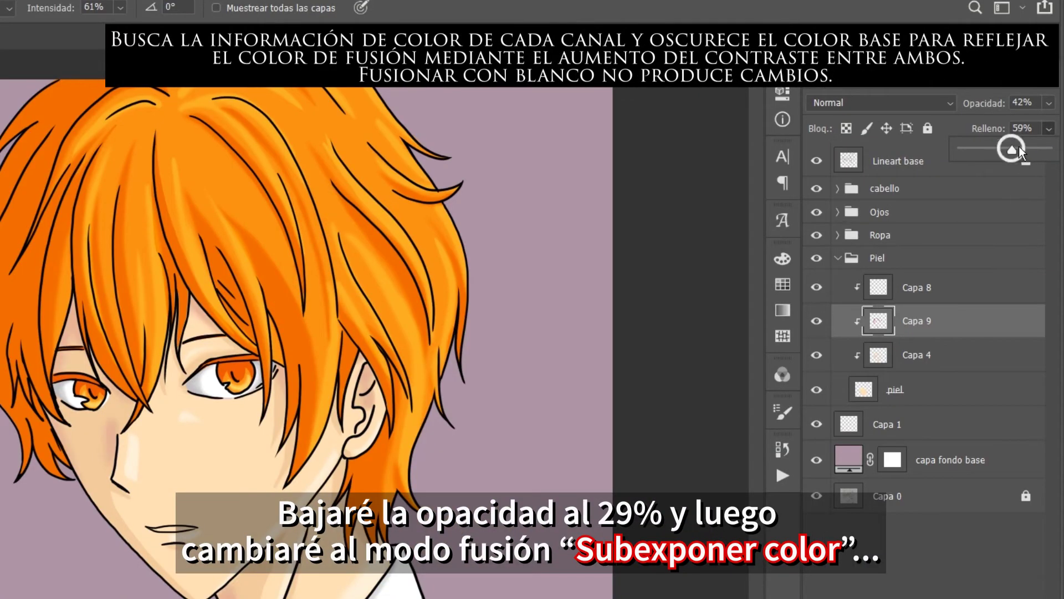
pyautogui.click(1048, 102)
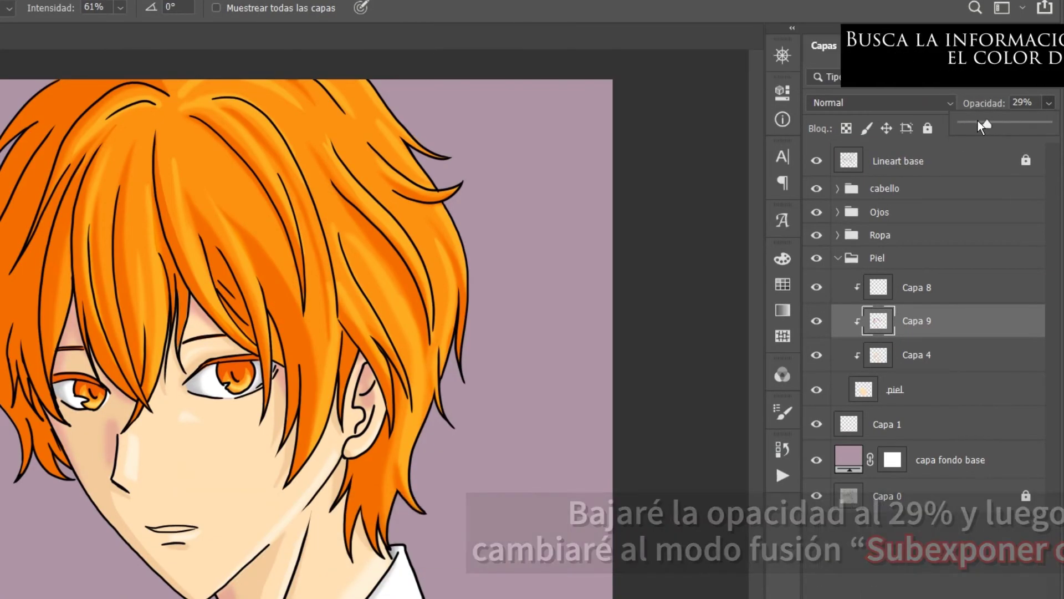
pyautogui.click(881, 103)
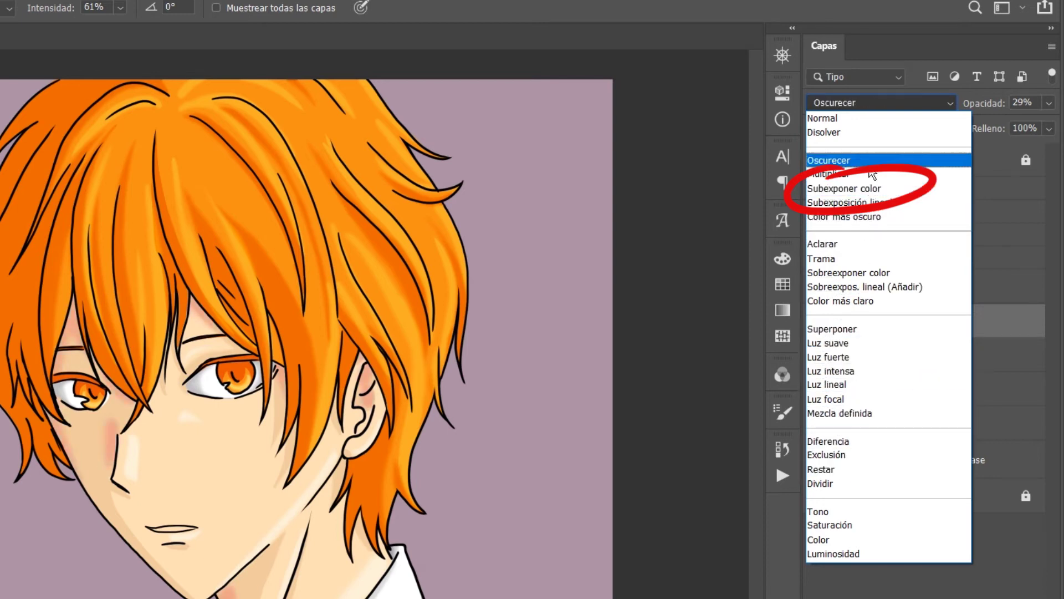
pyautogui.click(867, 191)
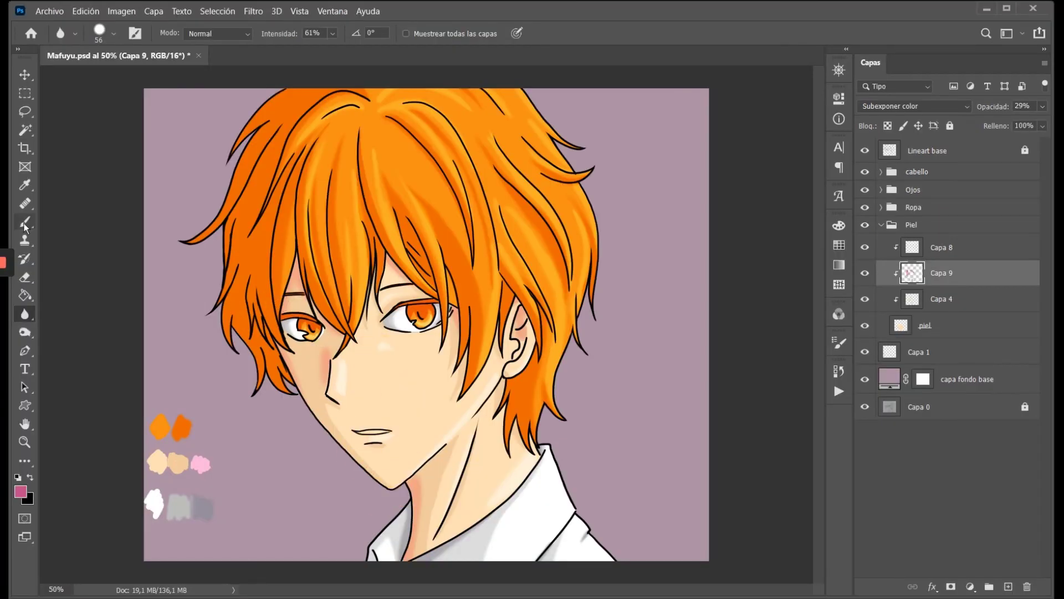
pyautogui.click(25, 224)
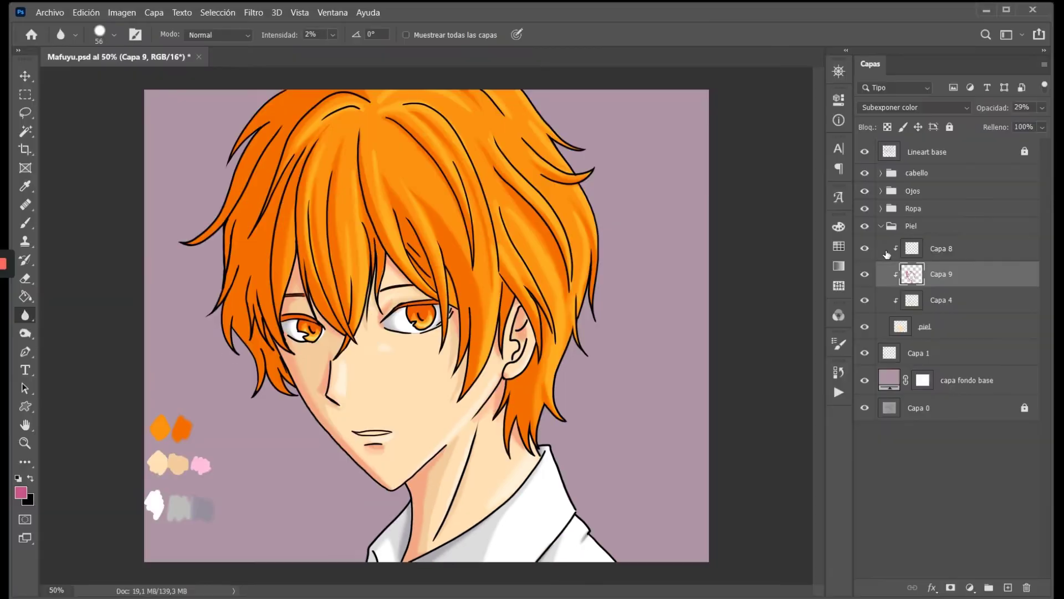
# Add a new Capa 10 clipped in the cabello group with Subexponer color blending.
pyautogui.click(901, 226)
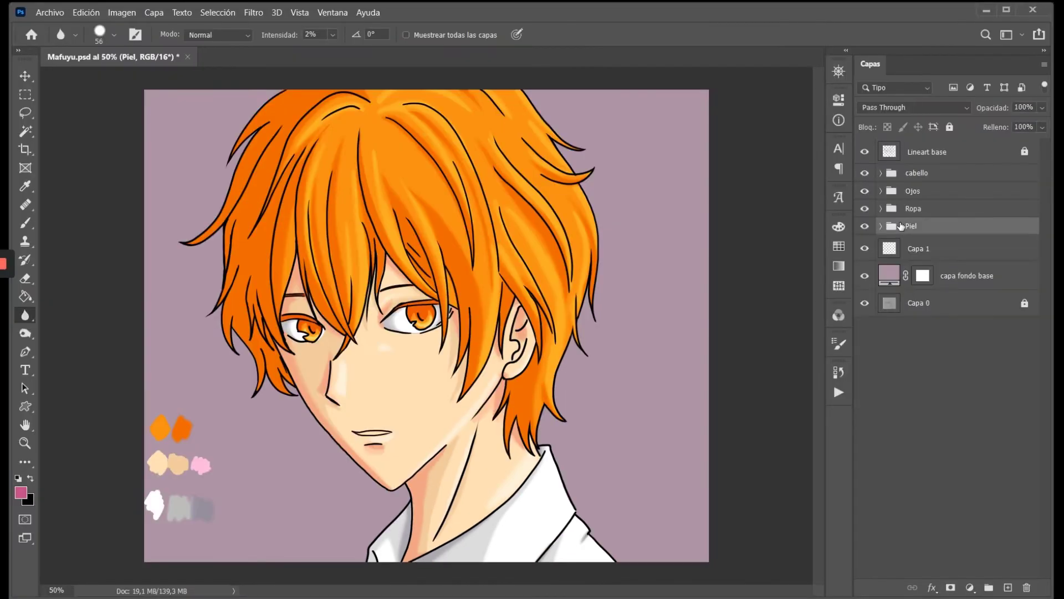
pyautogui.click(935, 173)
pyautogui.click(880, 173)
pyautogui.click(1008, 587)
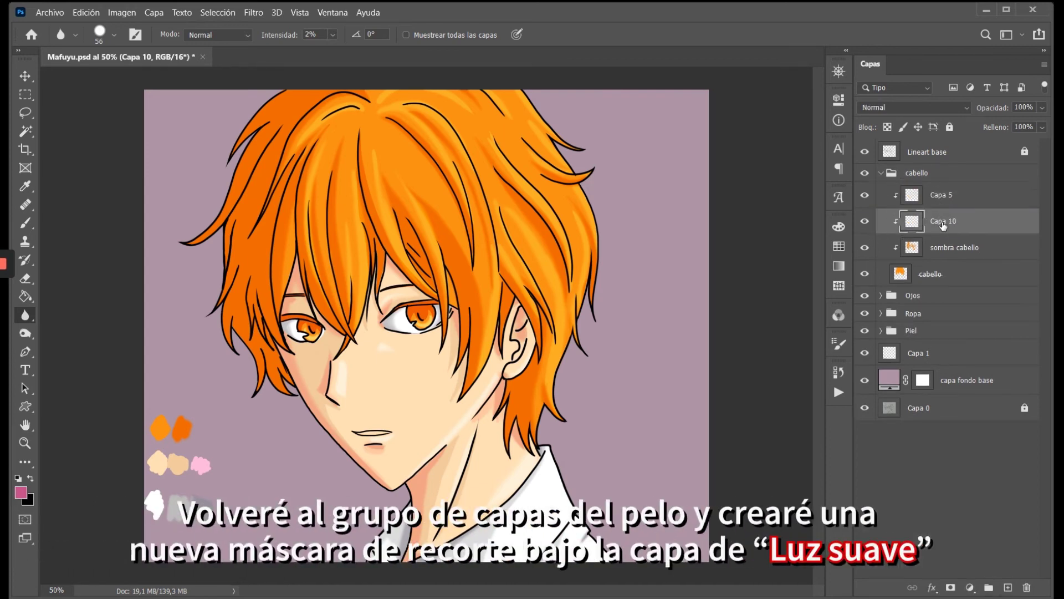
pyautogui.click(969, 108)
pyautogui.press('Escape')
pyautogui.click(880, 331)
pyautogui.click(942, 365)
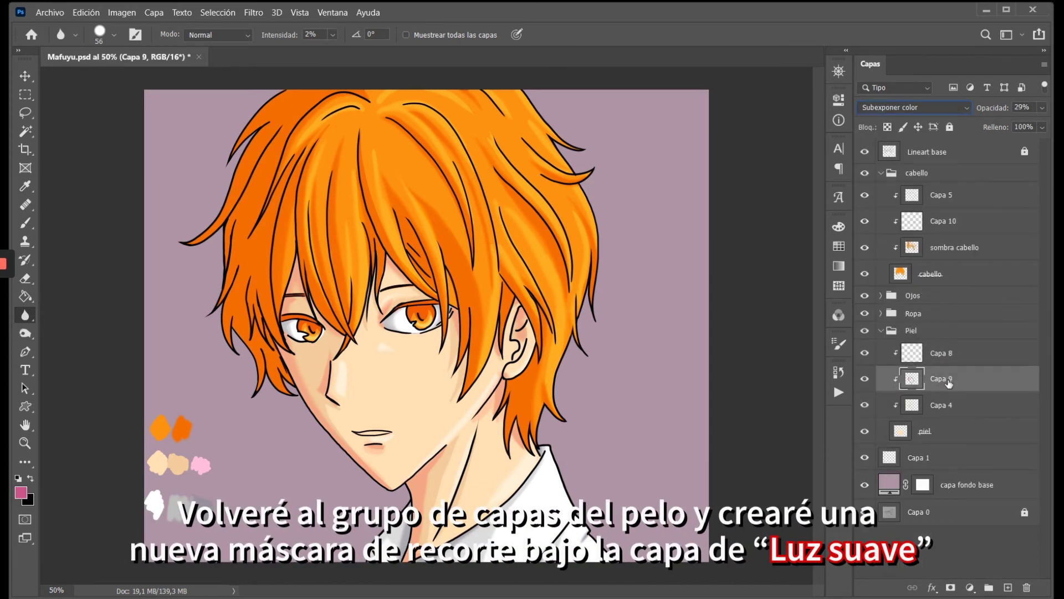
pyautogui.click(881, 331)
pyautogui.click(942, 221)
pyautogui.click(920, 107)
pyautogui.click(906, 170)
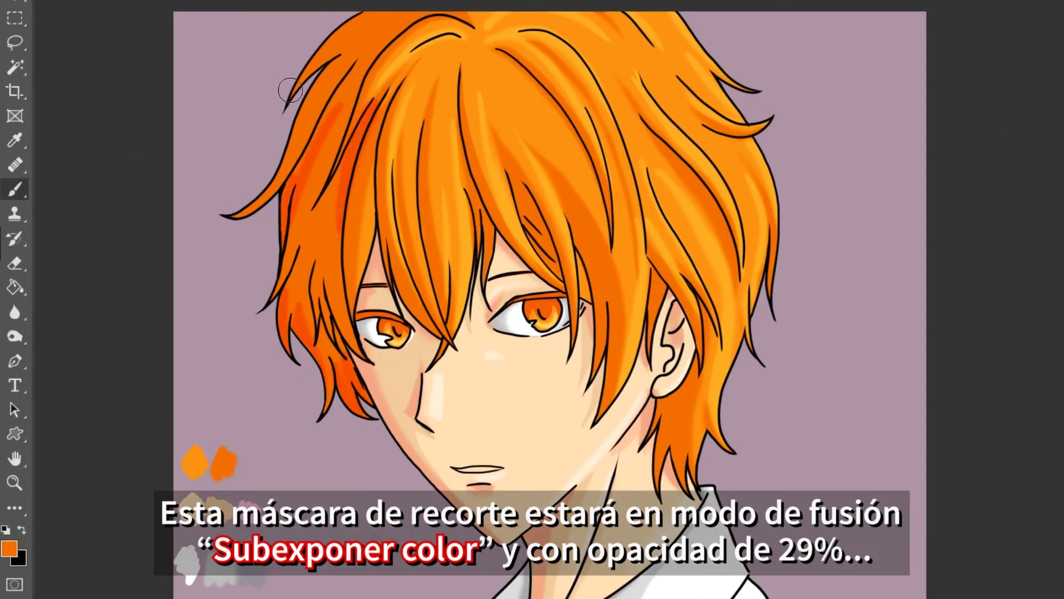
# Switch to a soft brush tip and erase a soft spot from the hair shadow, then undo it.
pyautogui.click(14, 312)
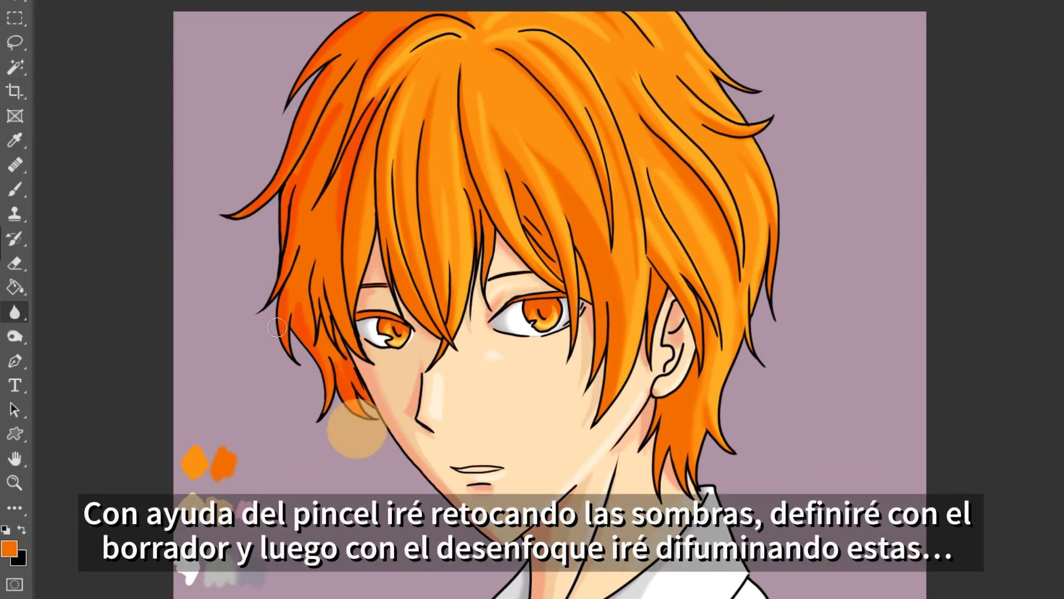
pyautogui.press('e')
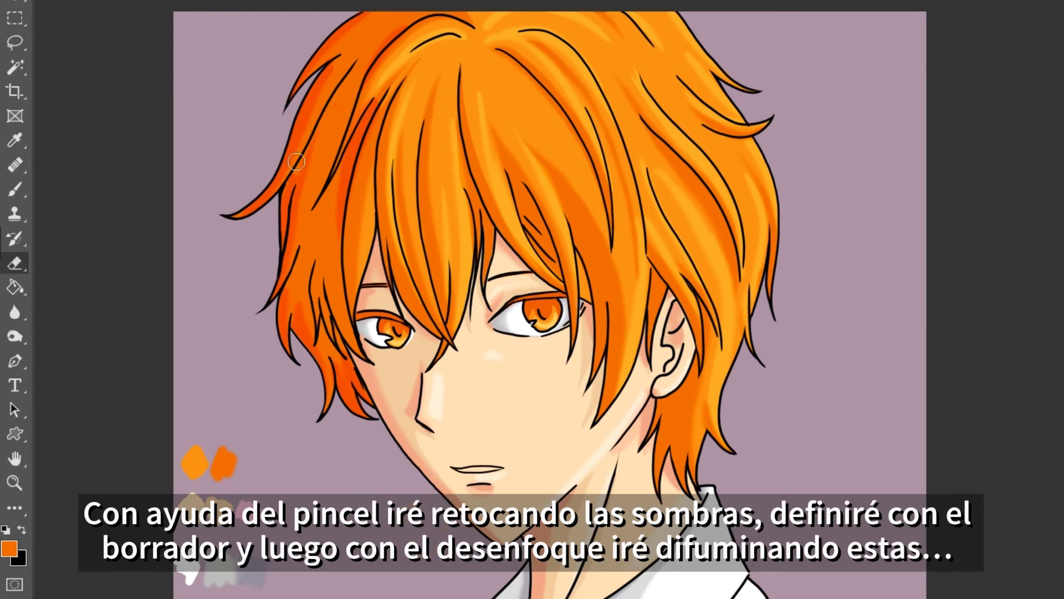
pyautogui.press('r')
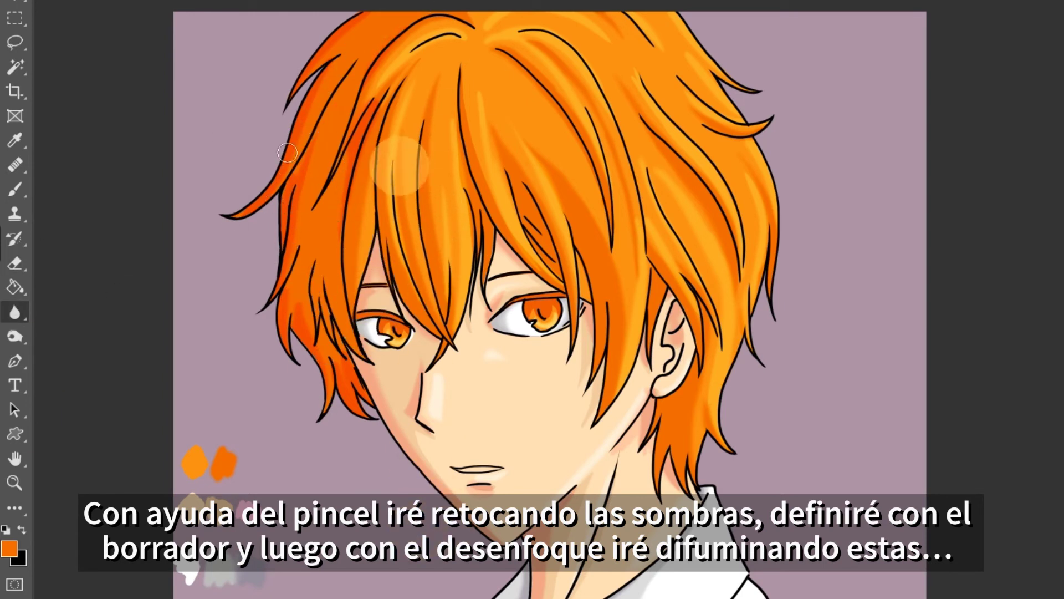
pyautogui.click(141, 2)
pyautogui.press('Return')
pyautogui.press('b')
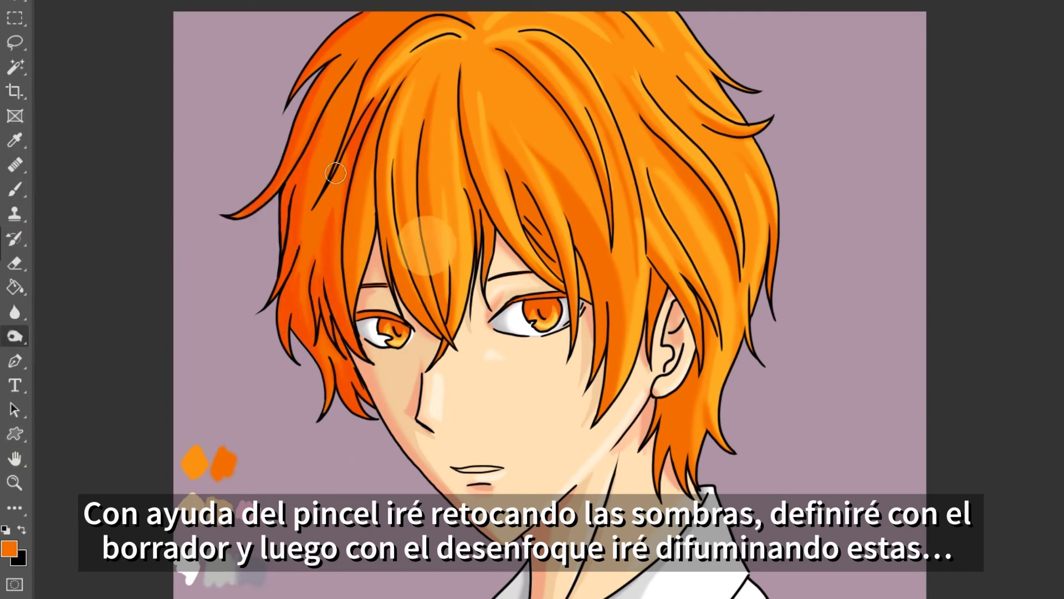
pyautogui.click(15, 263)
pyautogui.click(141, 3)
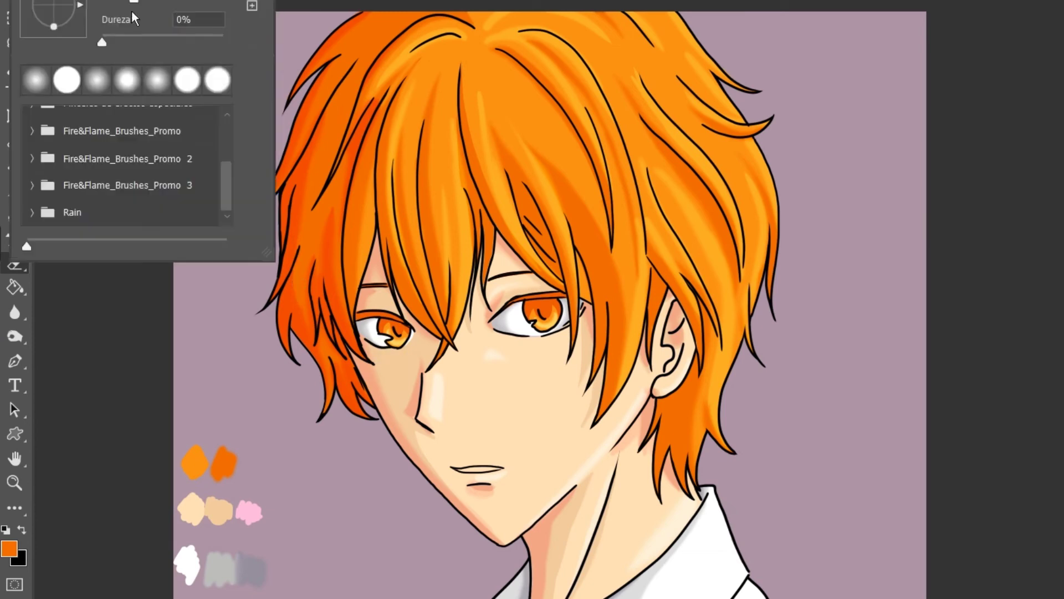
pyautogui.click(115, 71)
pyautogui.press('Return')
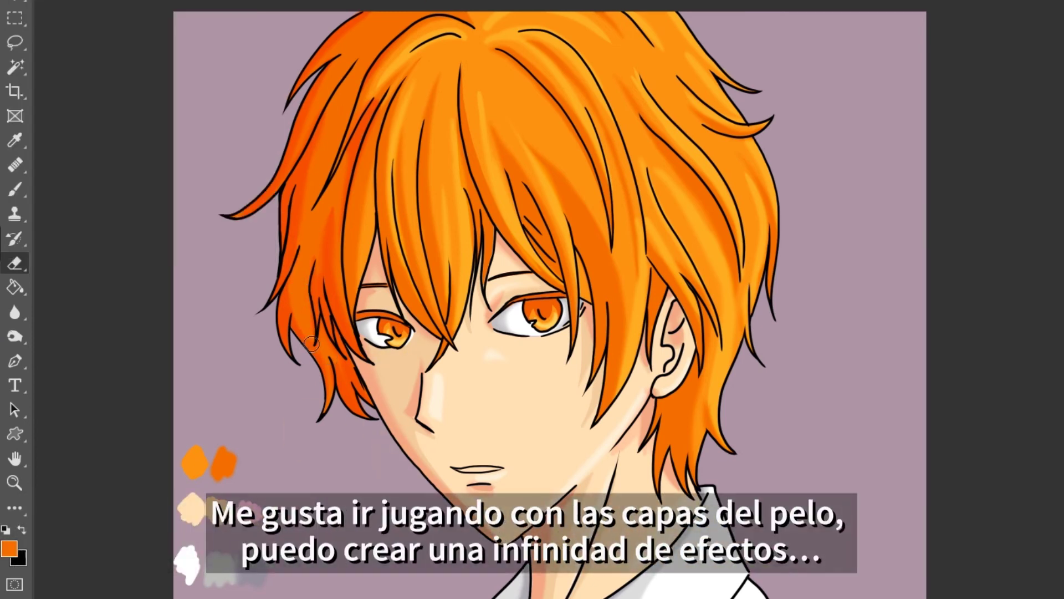
pyautogui.click(437, 220)
pyautogui.click(15, 312)
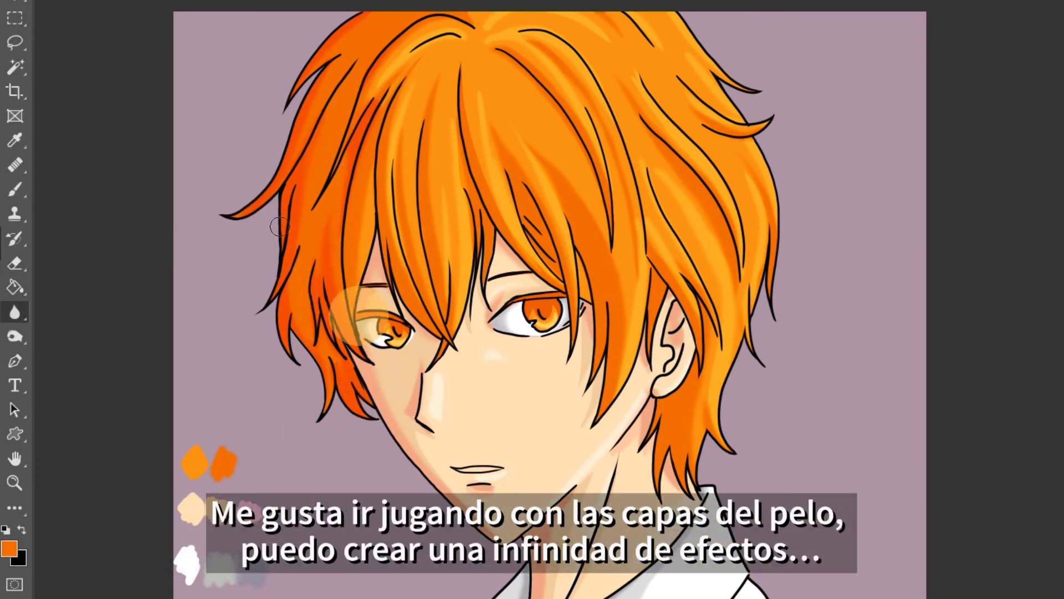
pyautogui.hotkey('ctrl', 'z')
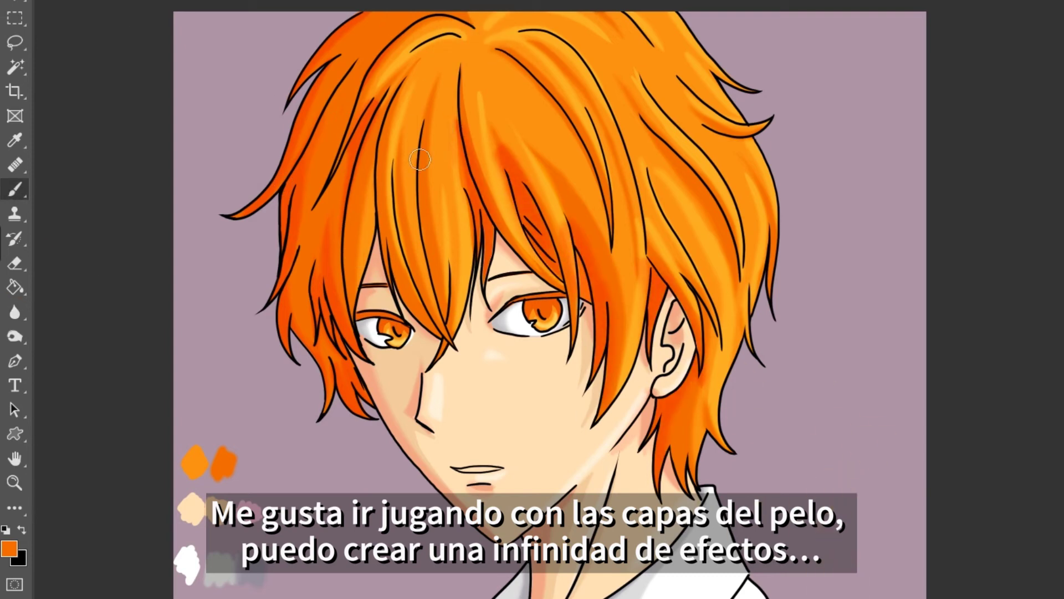
# Paint darker orange strands down and across the upper-right hair, erasing a light patch and blurring.
pyautogui.moveTo(420, 160); pyautogui.dragTo(443, 339)
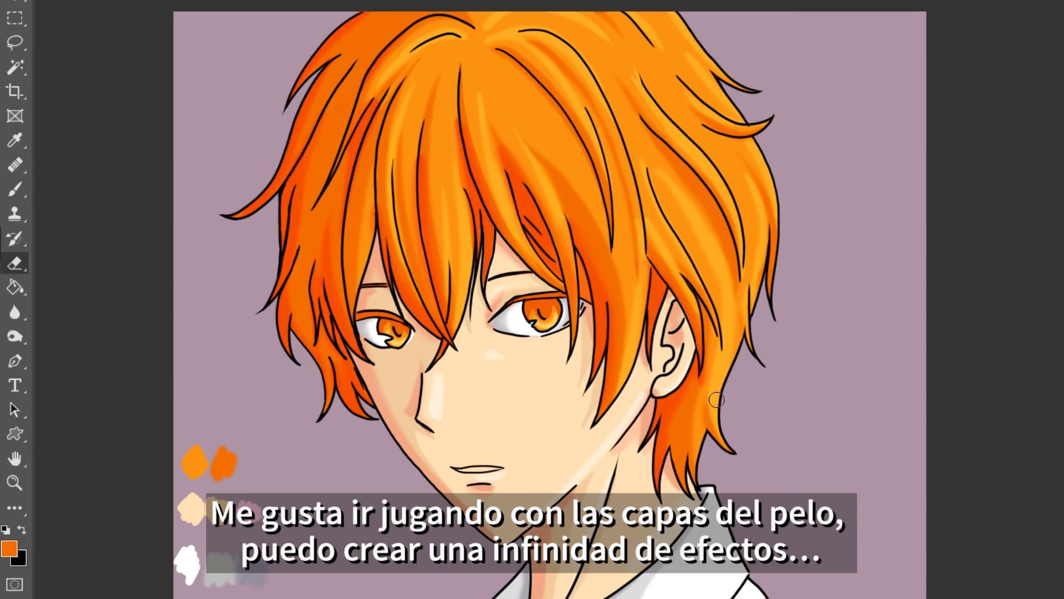
pyautogui.click(17, 310)
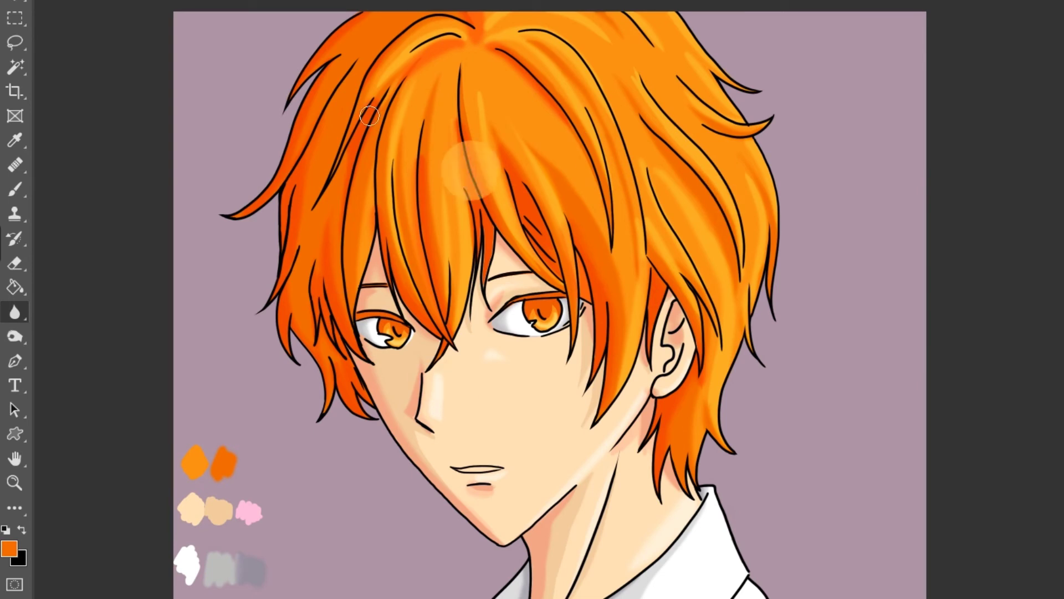
pyautogui.click(25, 263)
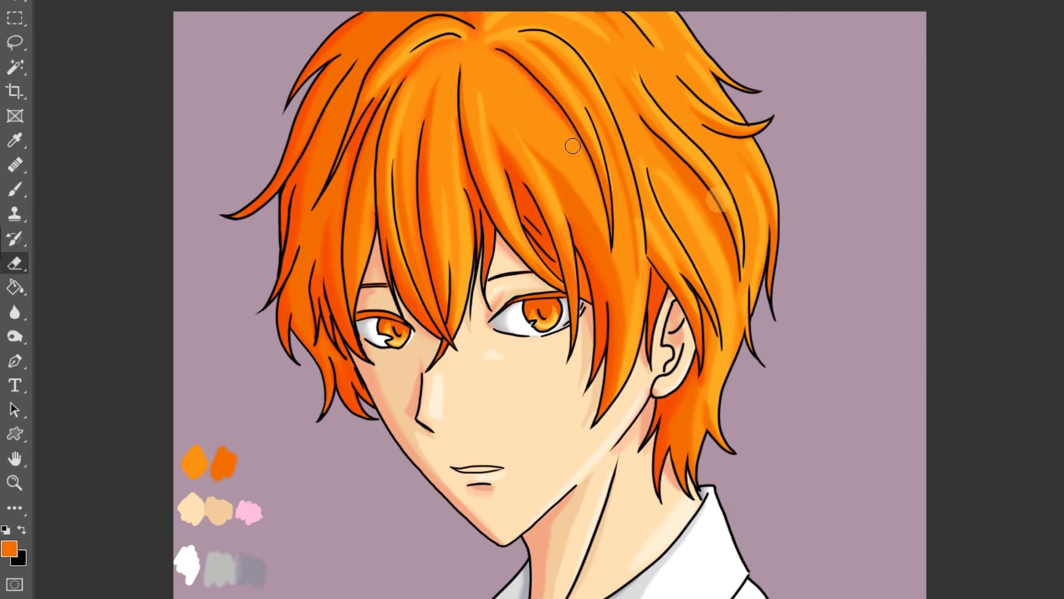
pyautogui.moveTo(573, 146); pyautogui.dragTo(498, 107)
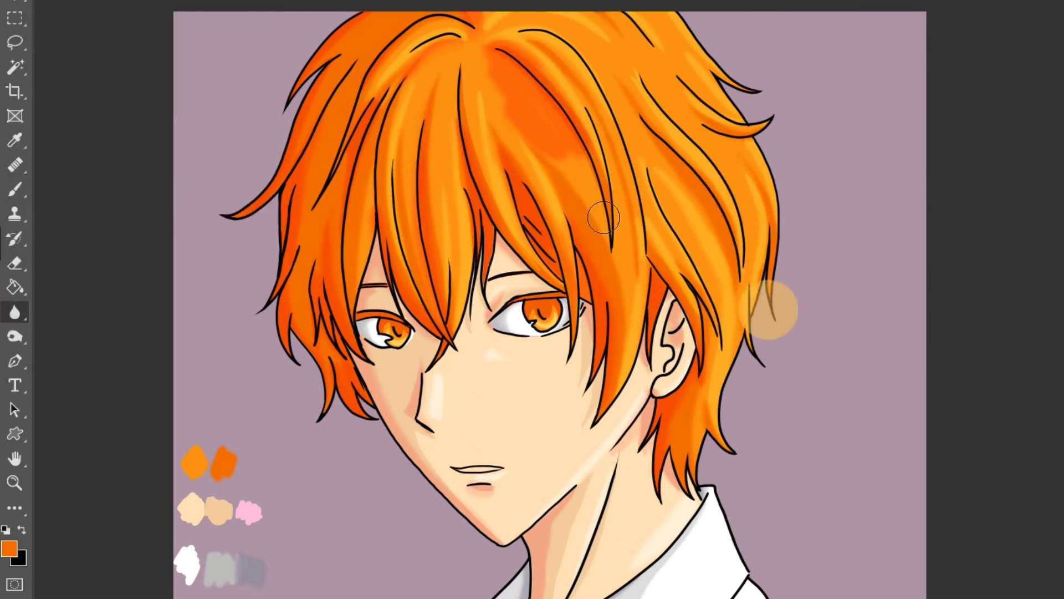
pyautogui.press('e')
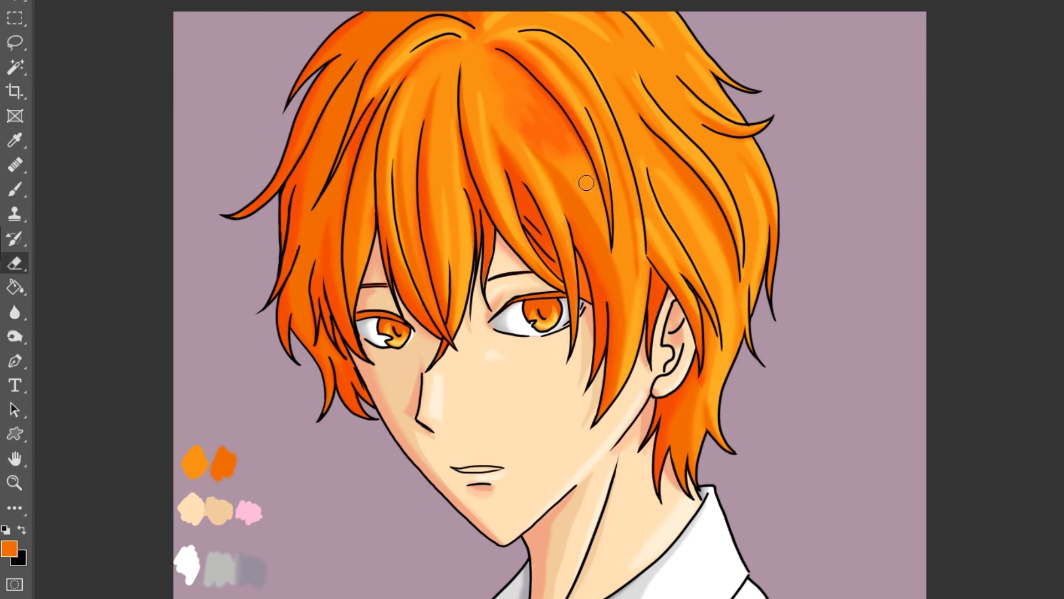
pyautogui.press('b')
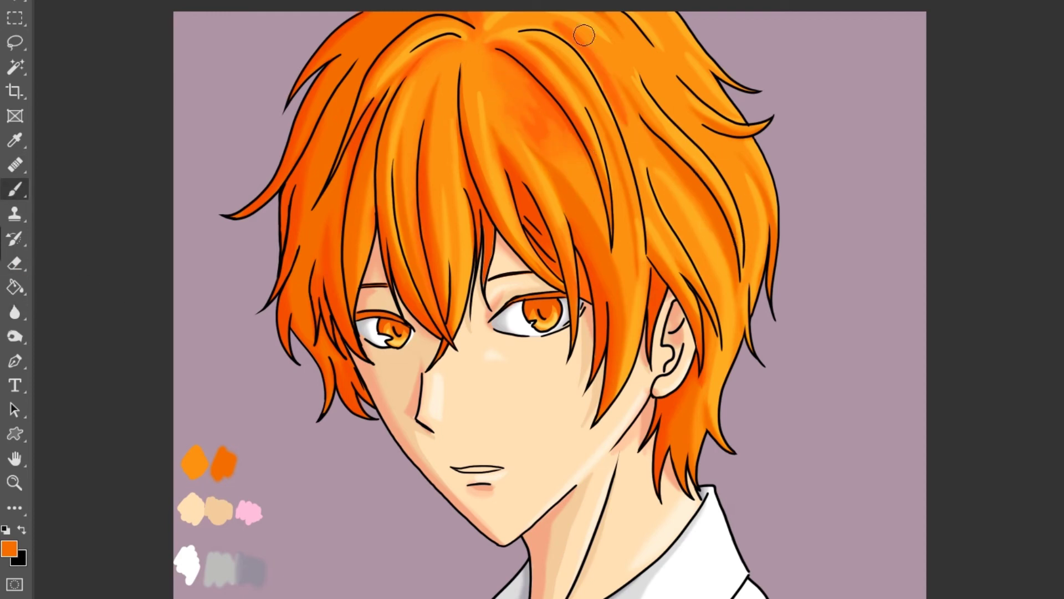
pyautogui.moveTo(584, 35); pyautogui.dragTo(646, 66)
pyautogui.press('e')
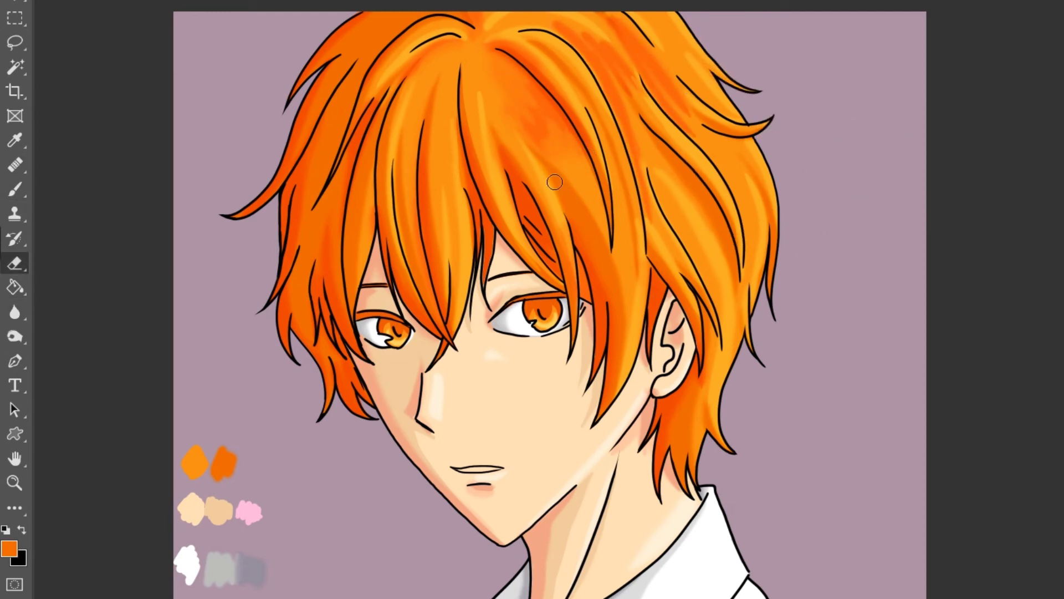
pyautogui.rightClick(554, 182)
pyautogui.press('Escape')
pyautogui.press('r')
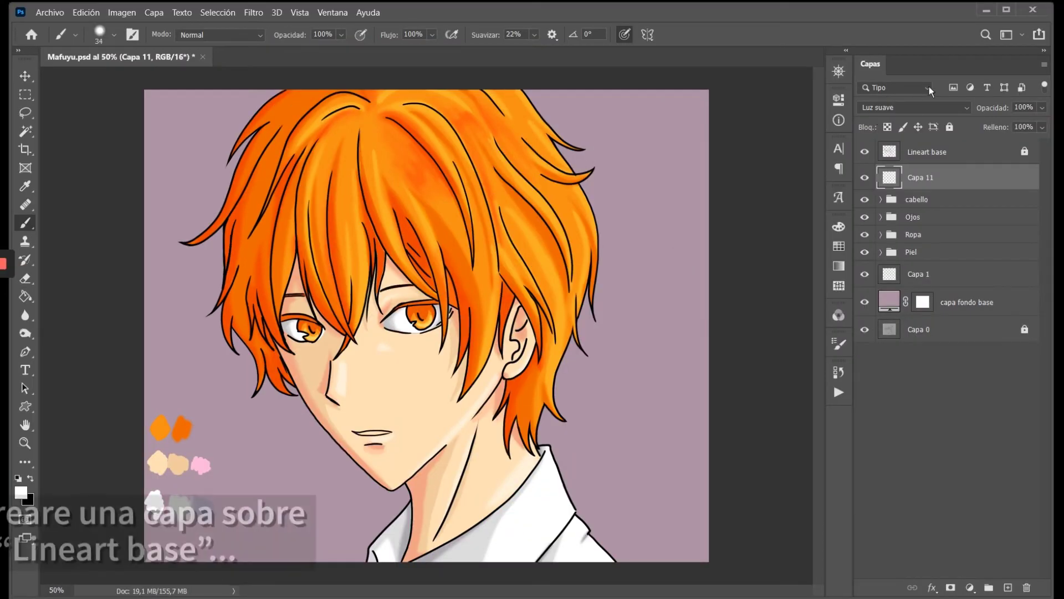
# Set Capa 11's blend mode to Luz suave.
pyautogui.click(931, 108)
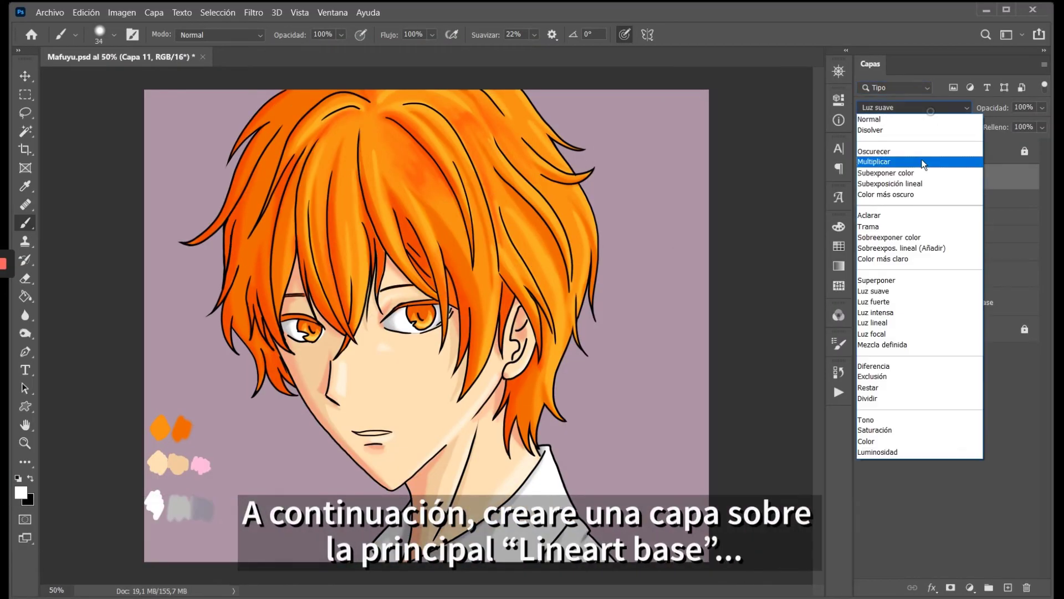
pyautogui.click(915, 291)
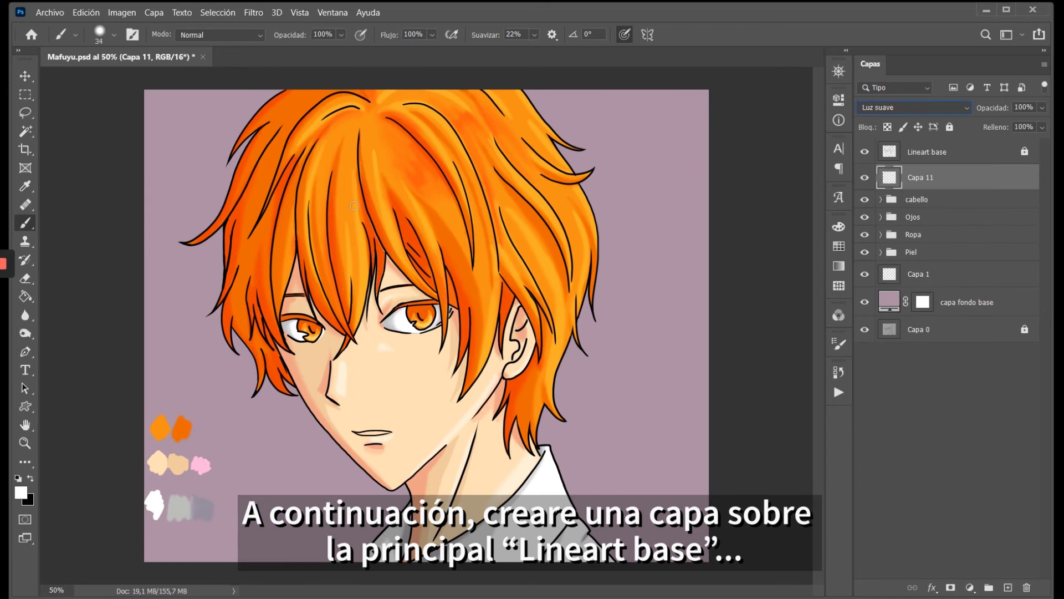
pyautogui.click(915, 108)
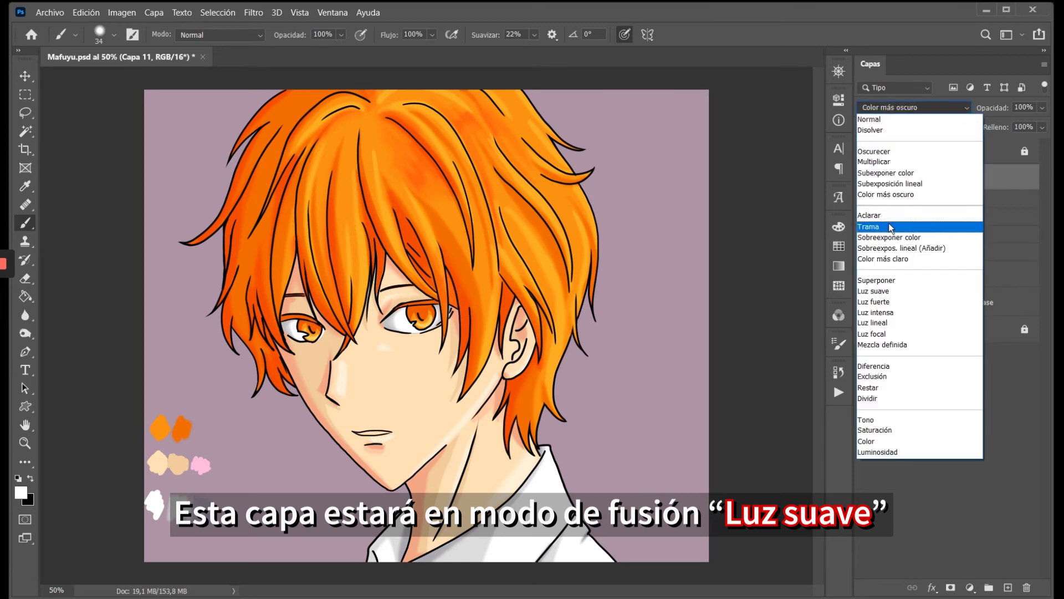
pyautogui.click(874, 291)
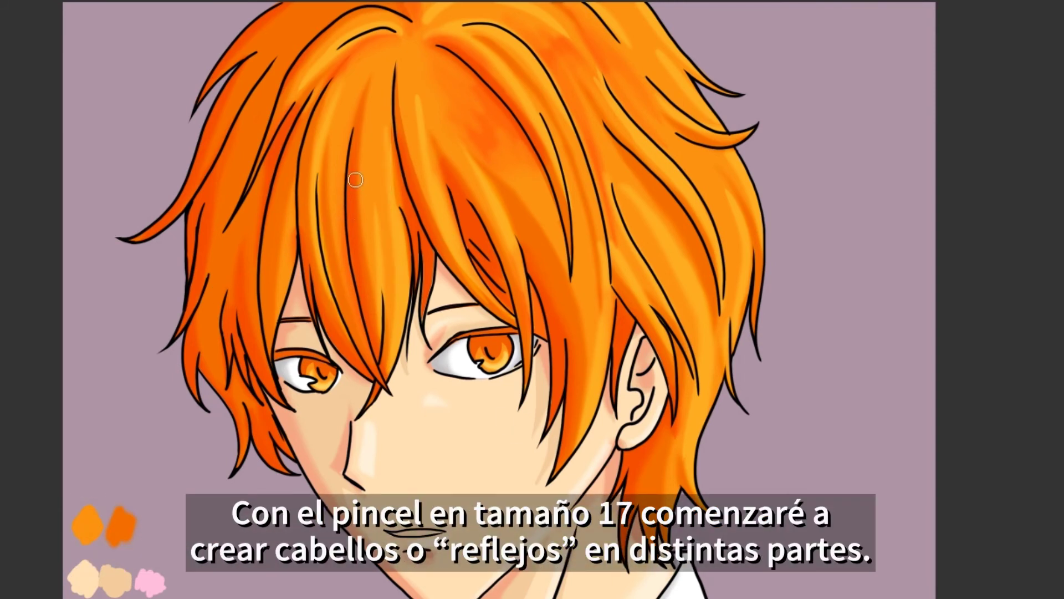
# Paint thin light highlight strands above the right eye and across both sides of the hair.
pyautogui.moveTo(433, 190); pyautogui.dragTo(459, 260)
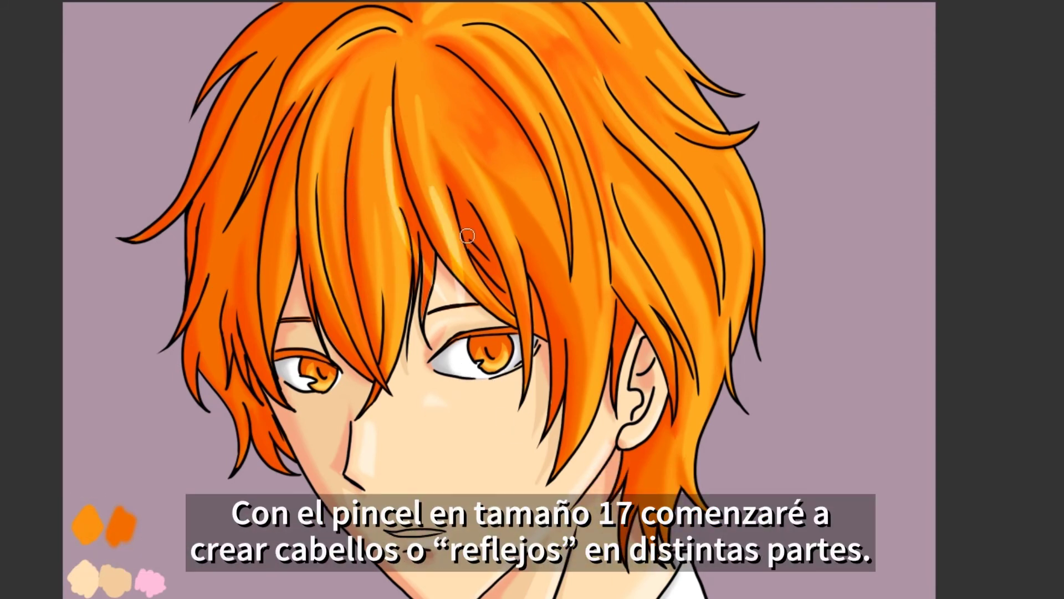
pyautogui.moveTo(446, 162); pyautogui.dragTo(490, 309)
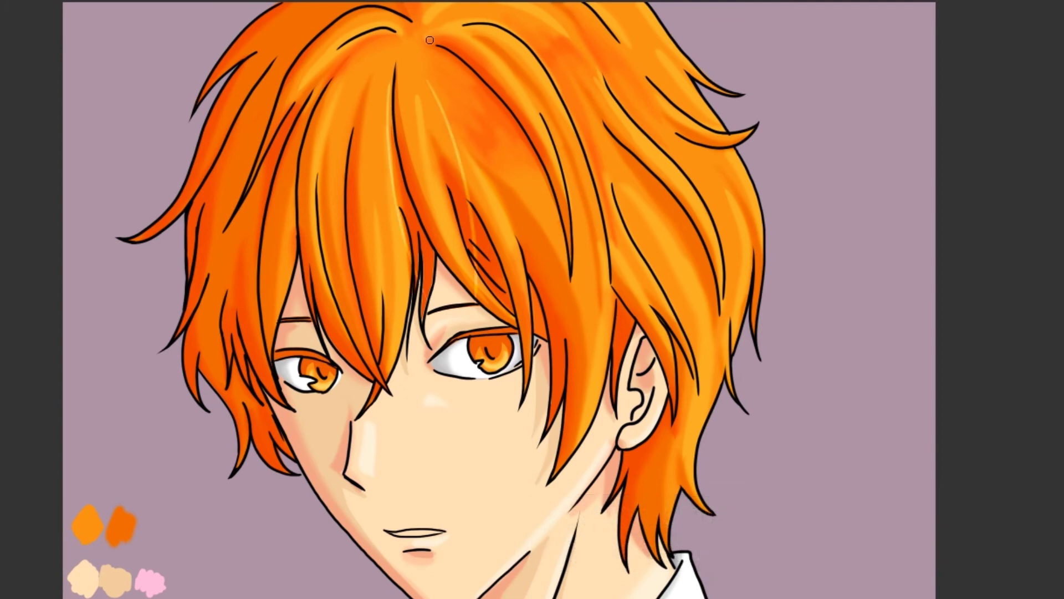
pyautogui.moveTo(687, 254); pyautogui.dragTo(738, 424)
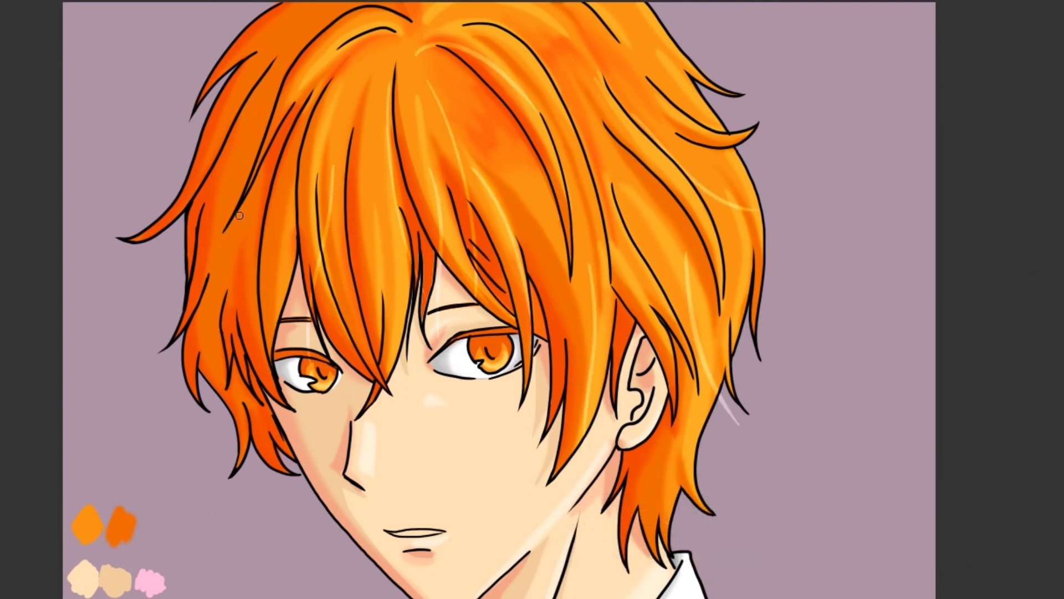
pyautogui.moveTo(240, 215); pyautogui.dragTo(174, 349)
pyautogui.moveTo(515, 207); pyautogui.dragTo(546, 381)
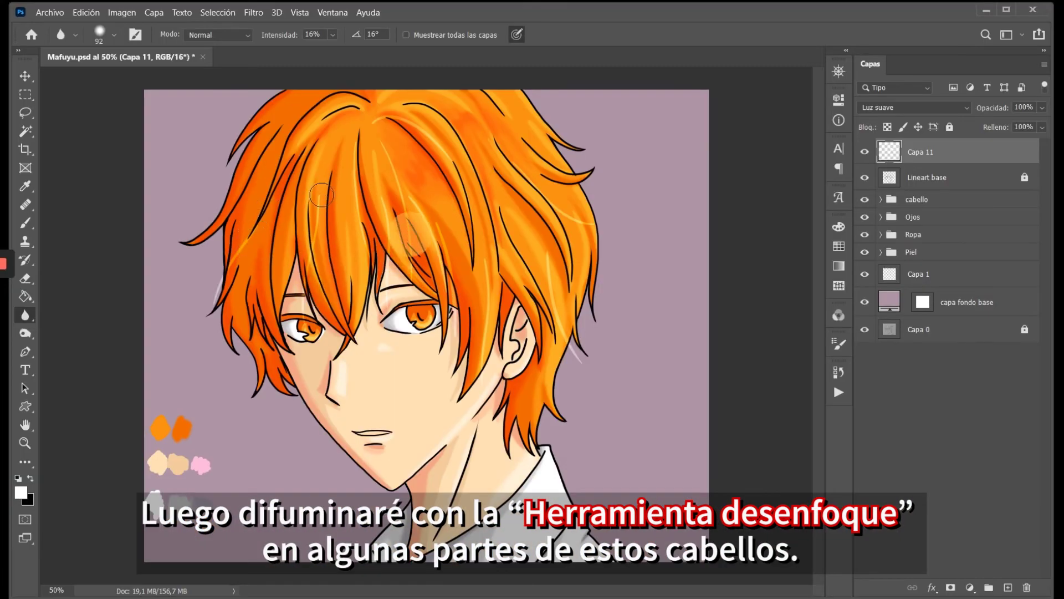
# Raise the blur strength to 56% and choose a hard brush tip.
pyautogui.press('5')
pyautogui.press('6')
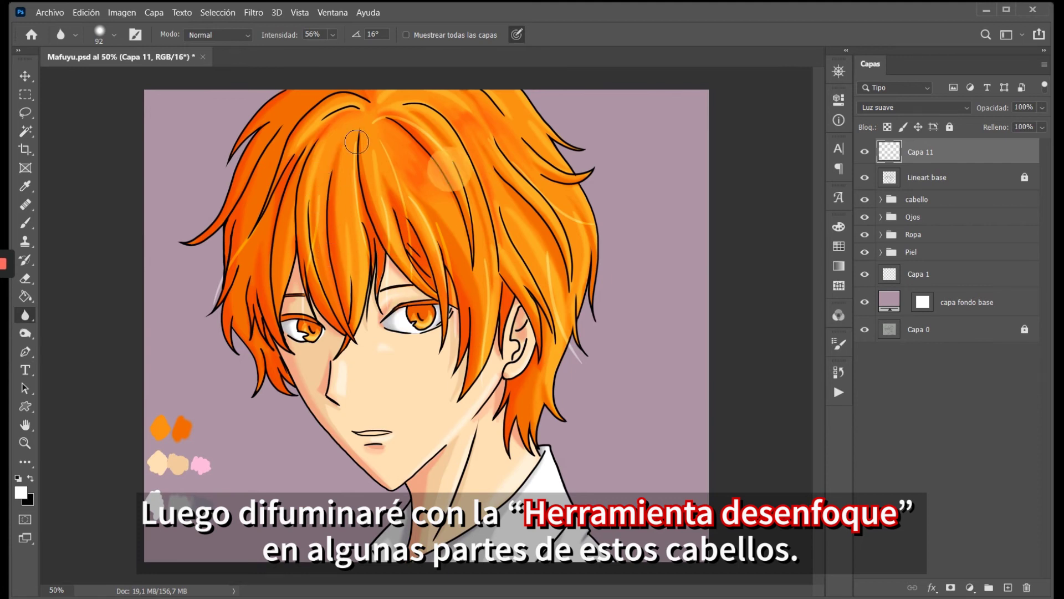
pyautogui.click(114, 35)
pyautogui.click(378, 138)
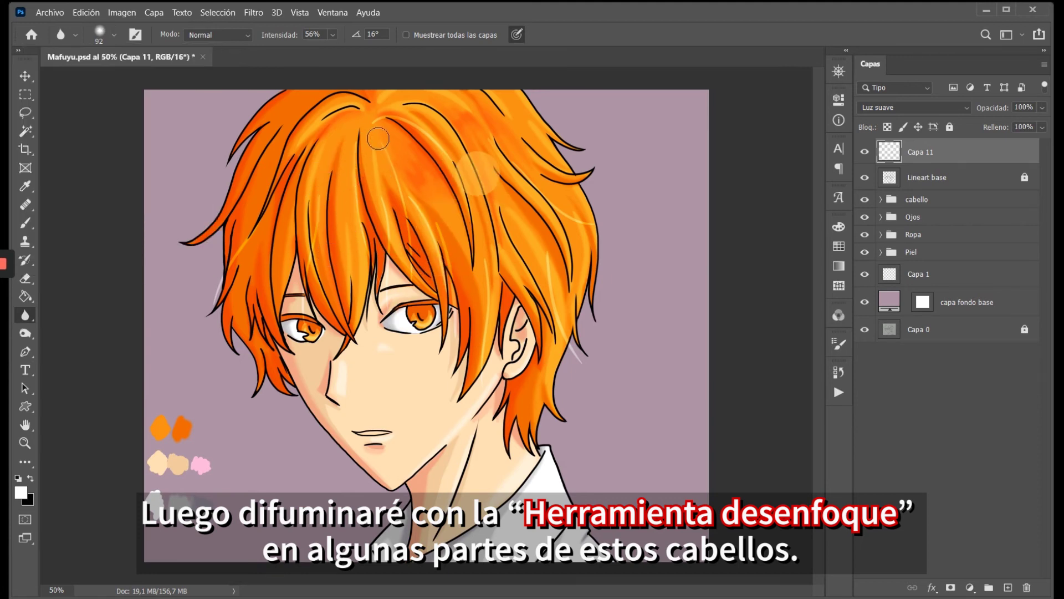
pyautogui.click(113, 34)
pyautogui.doubleClick(176, 105)
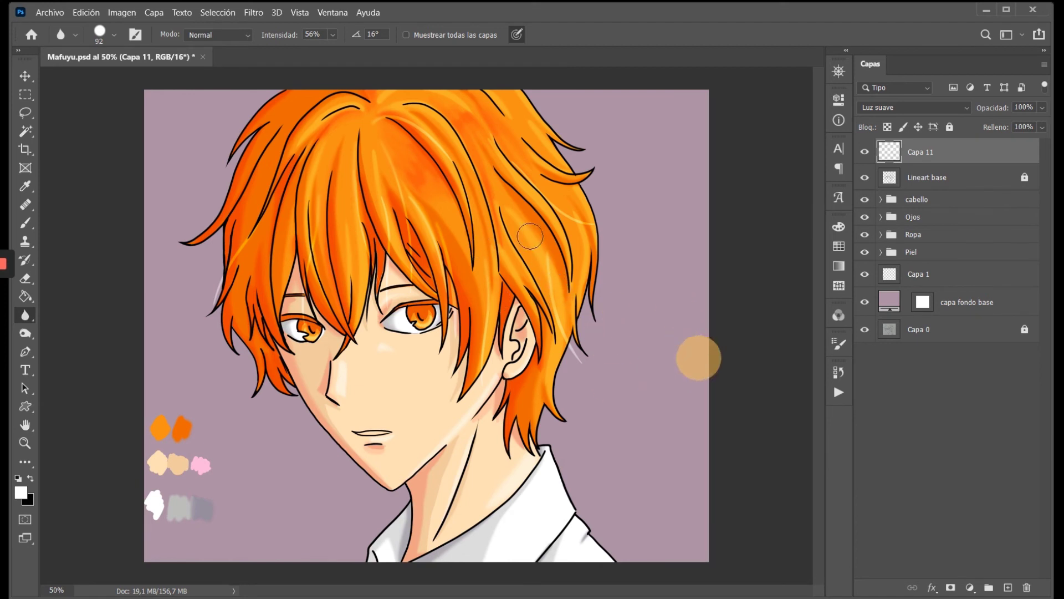
pyautogui.press('e')
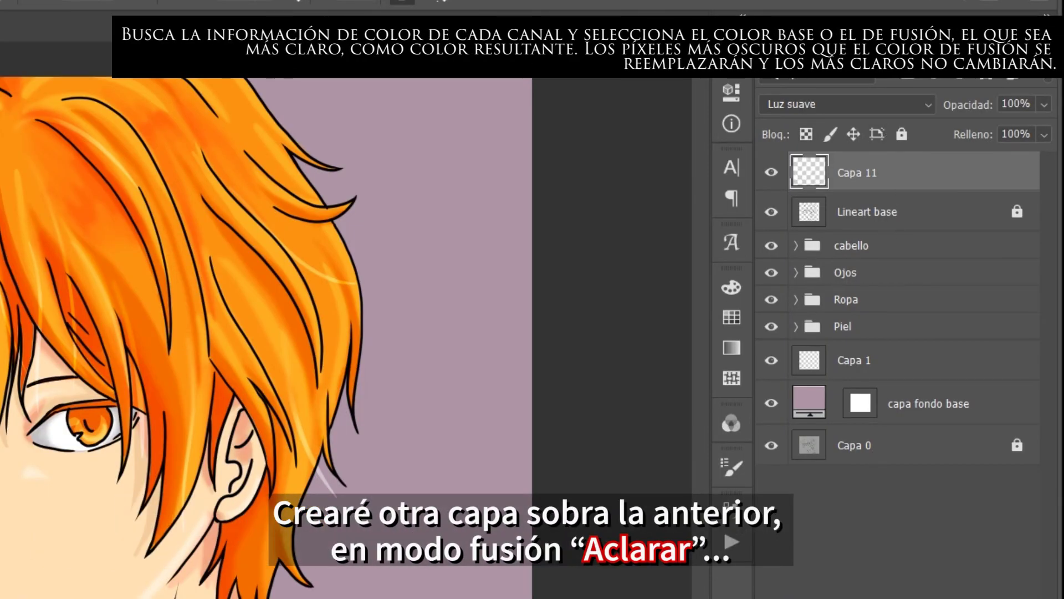
# Add a new Aclarar-mode layer and paint two thin white strands on the hair.
pyautogui.hotkey('ctrl', 'shift', 'alt', 'n')
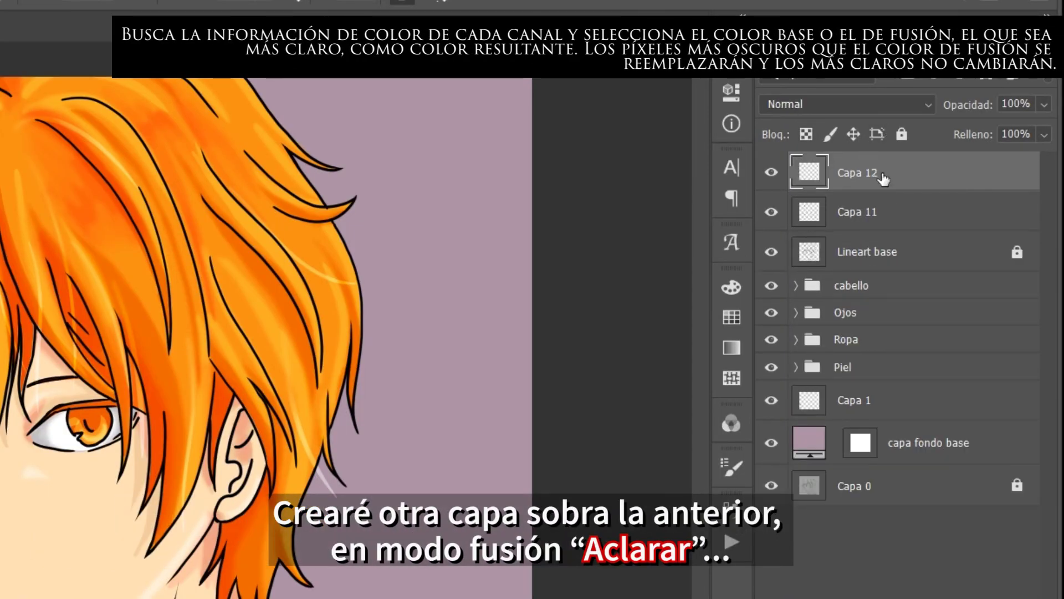
pyautogui.click(929, 104)
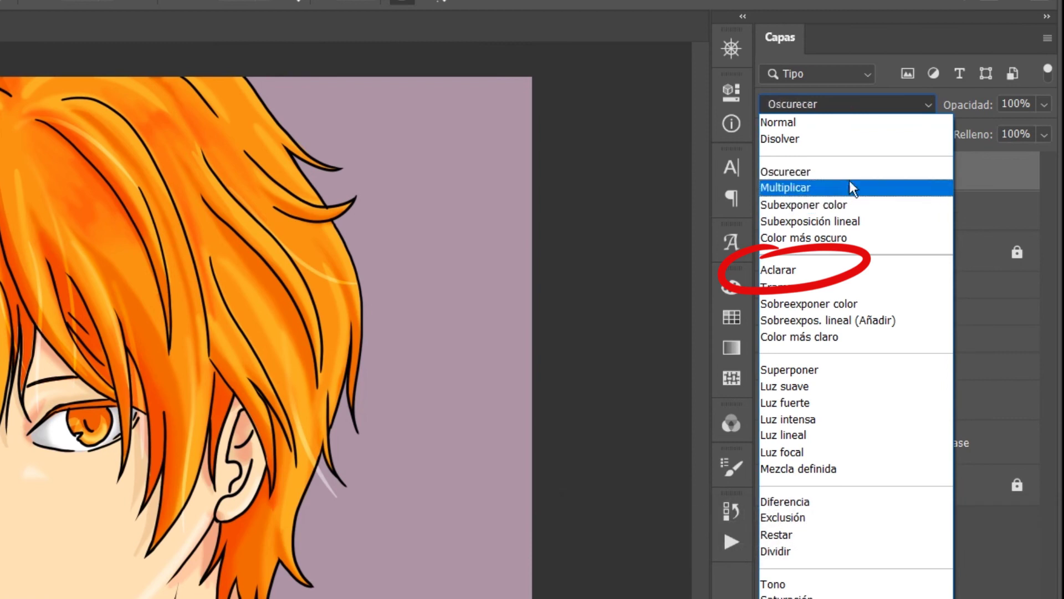
pyautogui.click(836, 270)
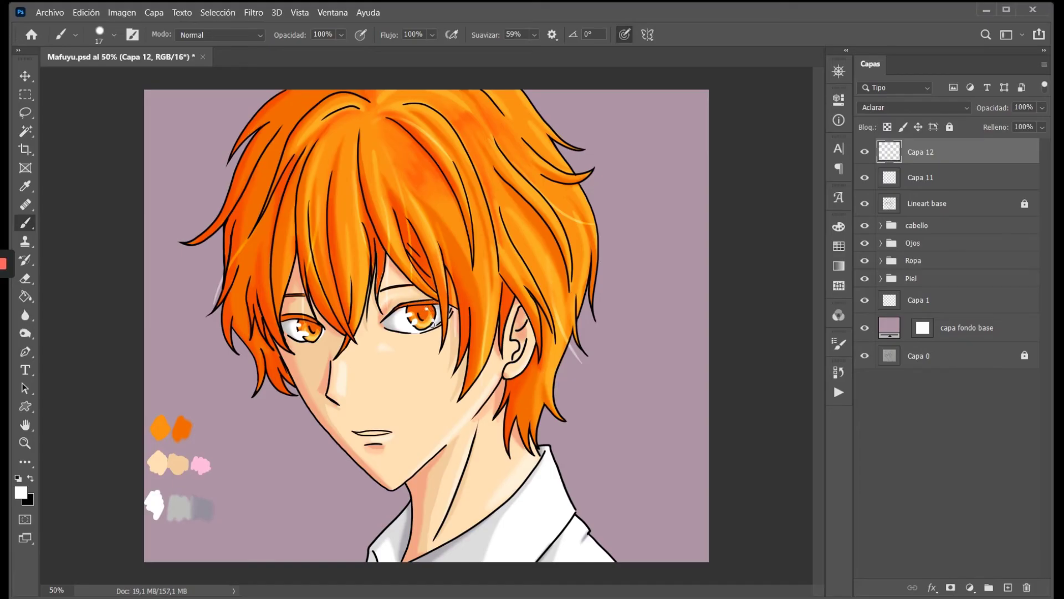
pyautogui.moveTo(334, 224); pyautogui.dragTo(321, 346)
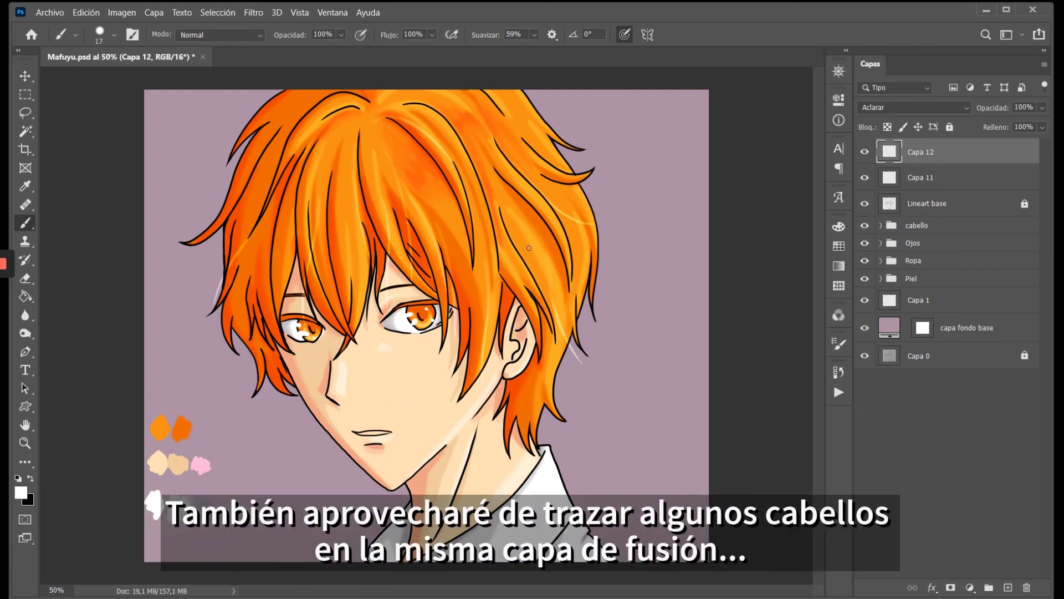
pyautogui.moveTo(480, 231); pyautogui.dragTo(502, 302)
# Soften and trim the white hair strands with the Blur and Eraser tools.
pyautogui.click(25, 315)
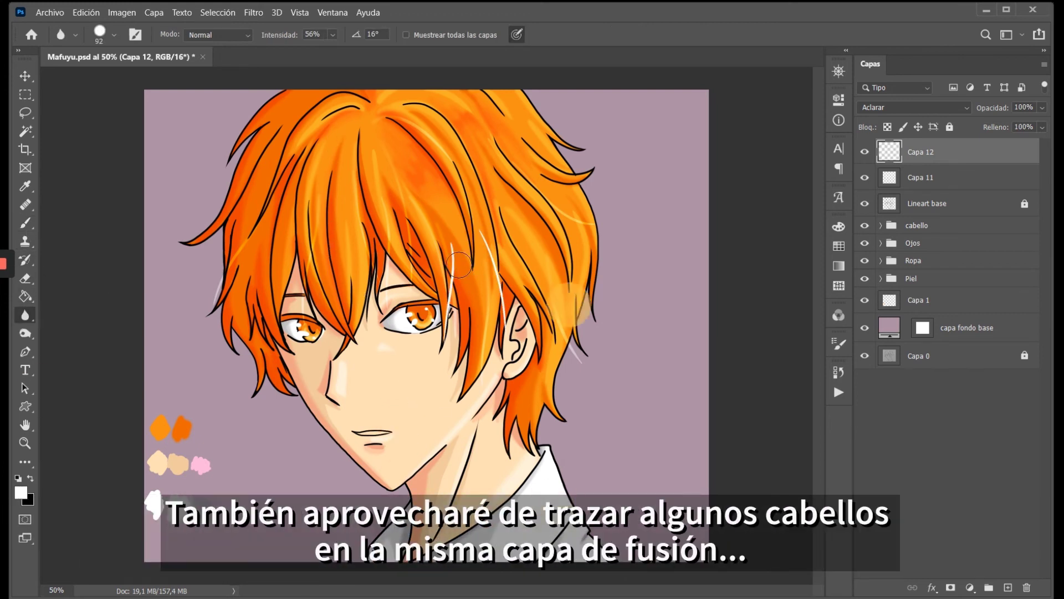
pyautogui.click(26, 279)
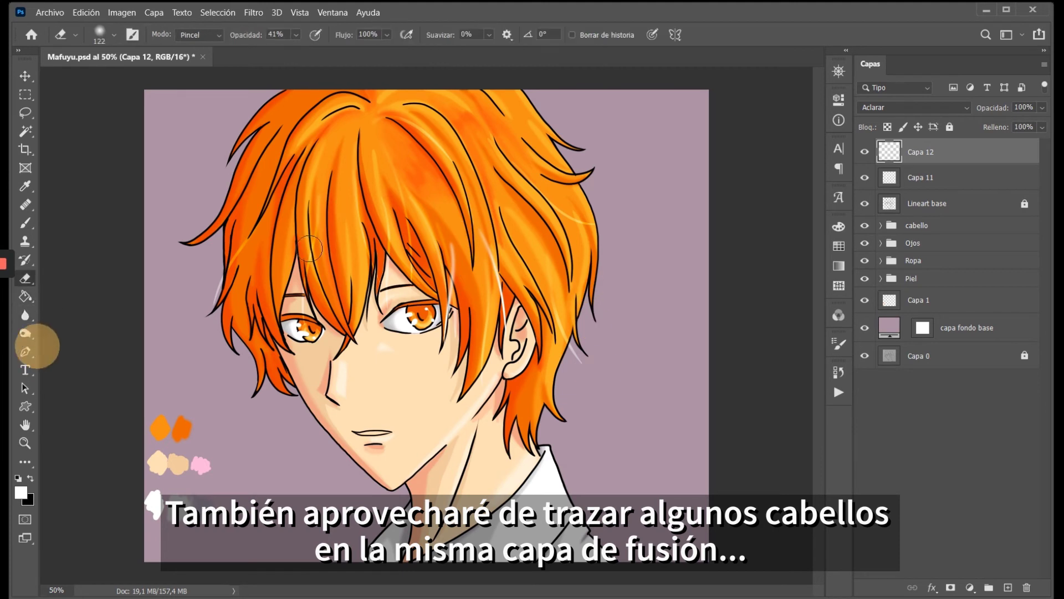
pyautogui.press('b')
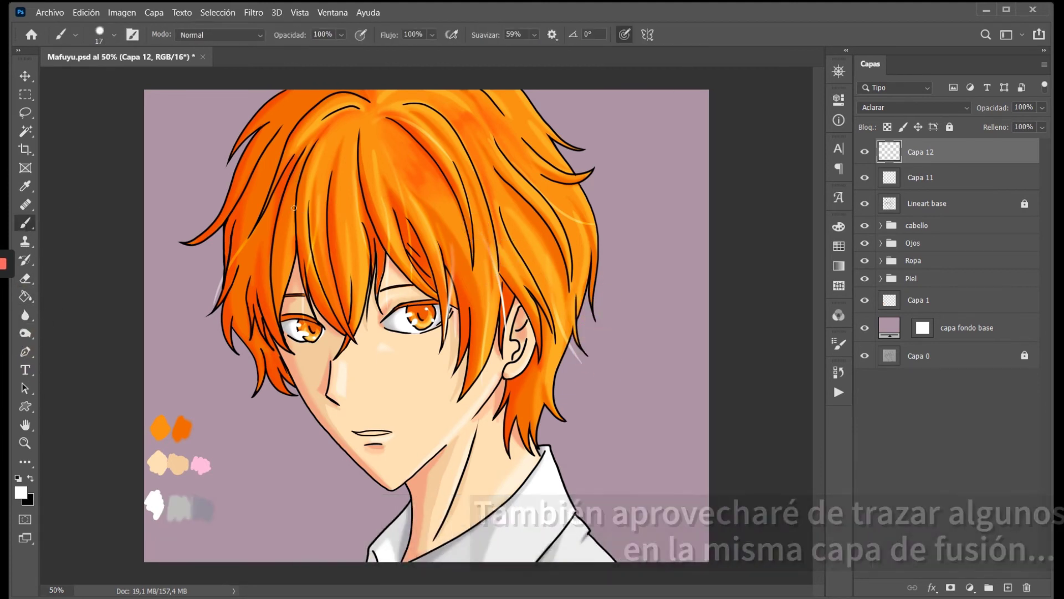
pyautogui.click(25, 314)
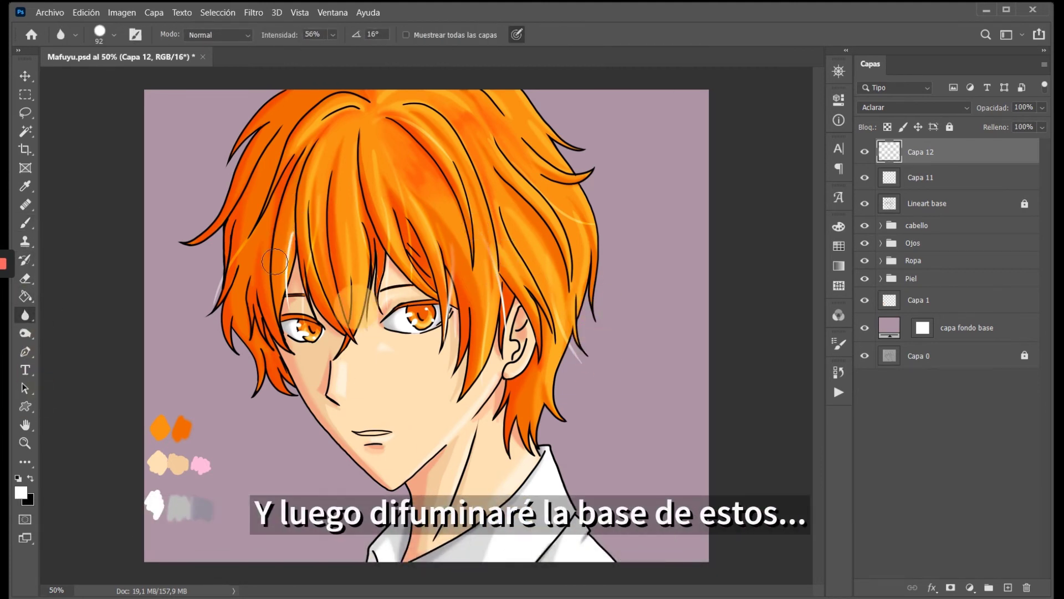
pyautogui.click(25, 279)
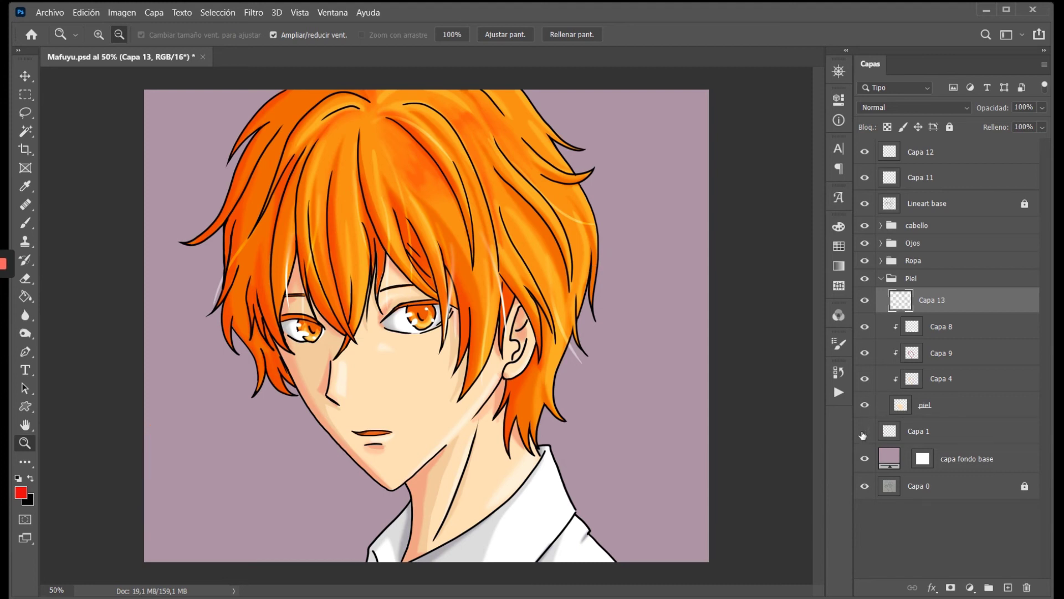
# Hide Capa 1 and add a new layer above capa fondo base with a soft round brush.
pyautogui.click(865, 431)
pyautogui.click(967, 459)
pyautogui.click(1009, 588)
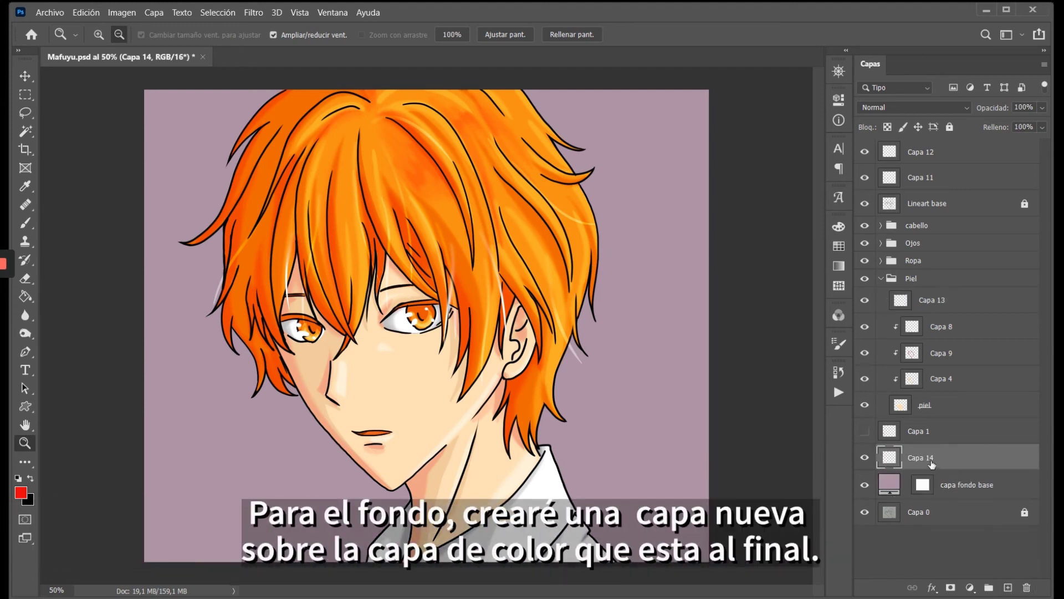
pyautogui.rightClick(26, 225)
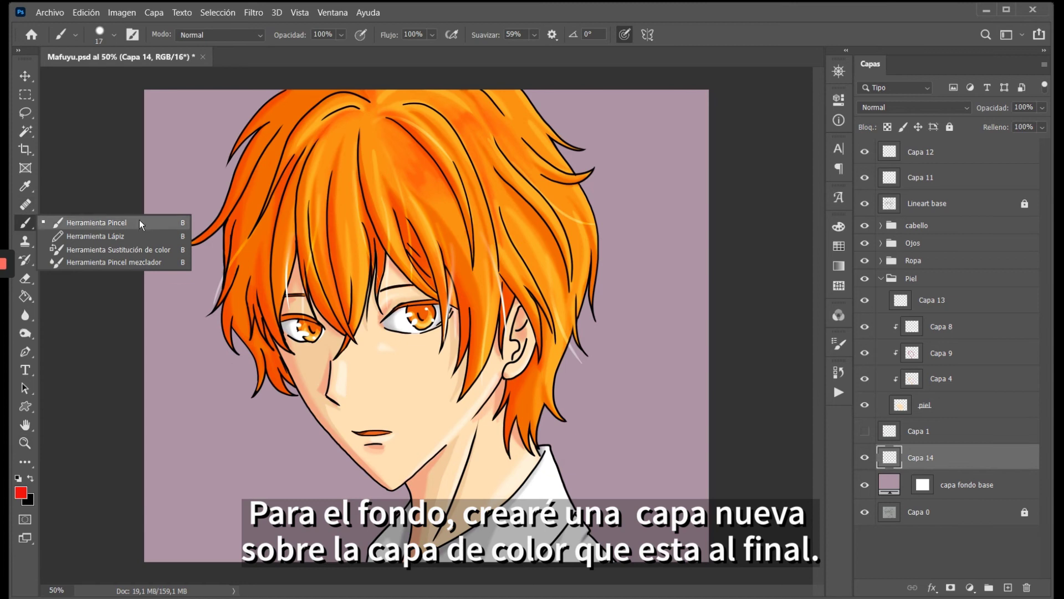
pyautogui.click(83, 214)
pyautogui.click(114, 34)
# Paint dark mauve shading behind the character's left side.
pyautogui.click(21, 492)
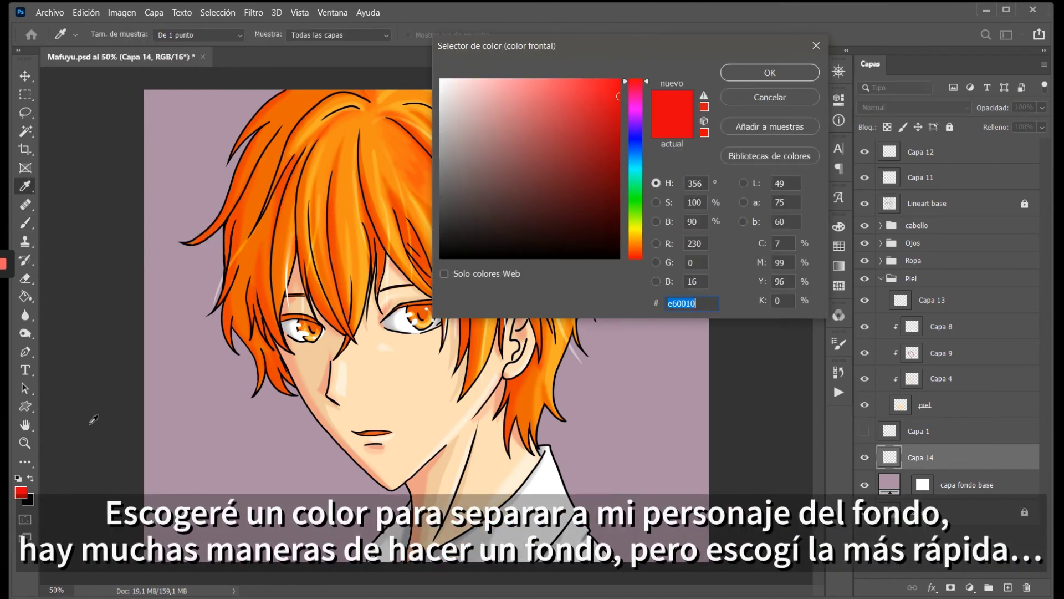
pyautogui.click(754, 79)
pyautogui.moveTo(233, 144); pyautogui.dragTo(310, 549)
pyautogui.moveTo(361, 426); pyautogui.dragTo(460, 487)
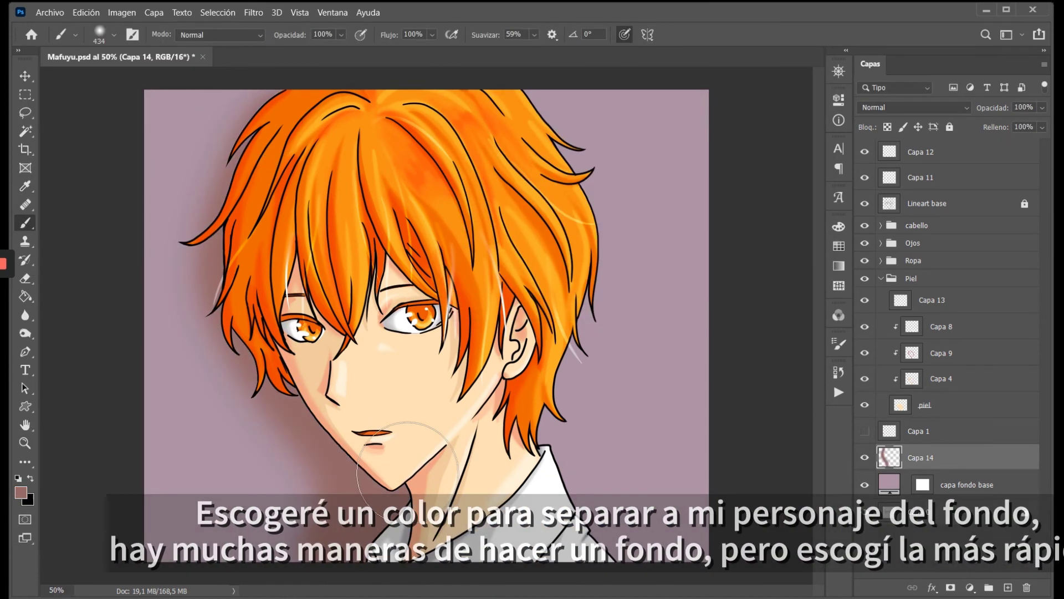
# Paint a light pink glow across the right background and add Capa 15 above.
pyautogui.click(21, 492)
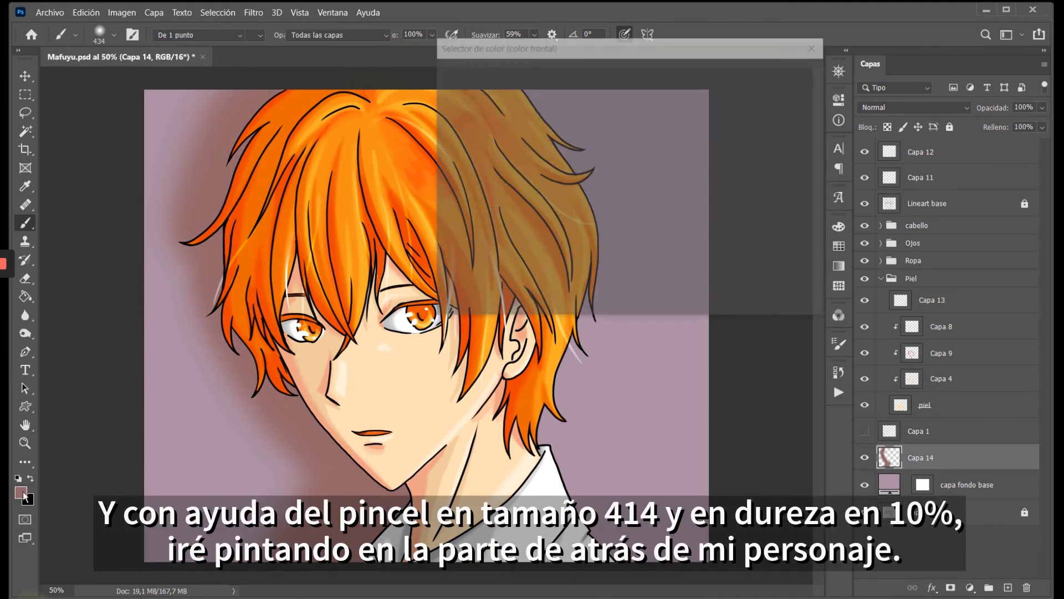
pyautogui.click(770, 73)
pyautogui.moveTo(526, 44); pyautogui.dragTo(638, 526)
pyautogui.press('e')
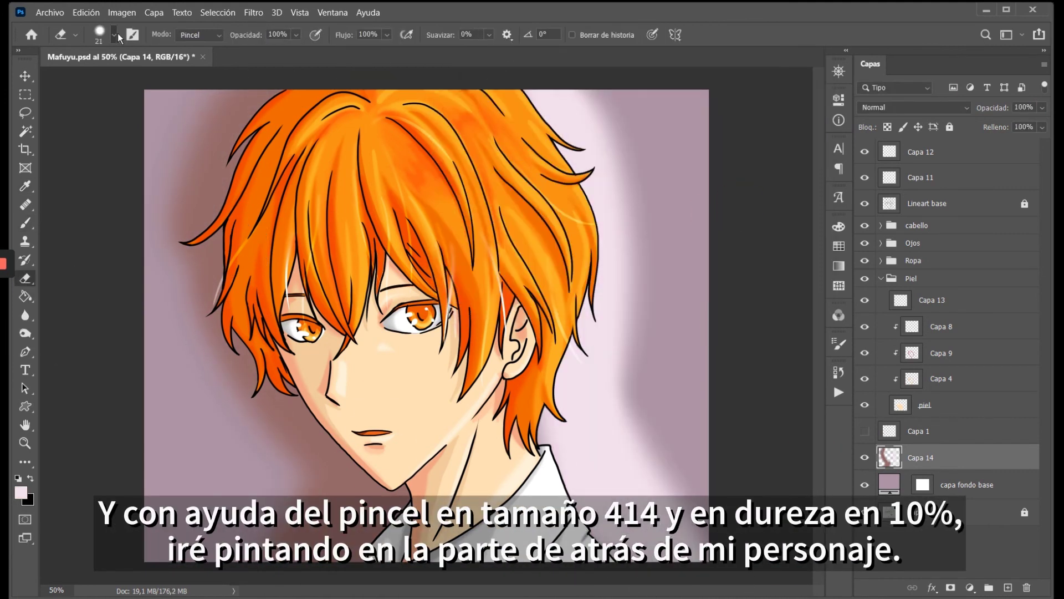
pyautogui.press('b')
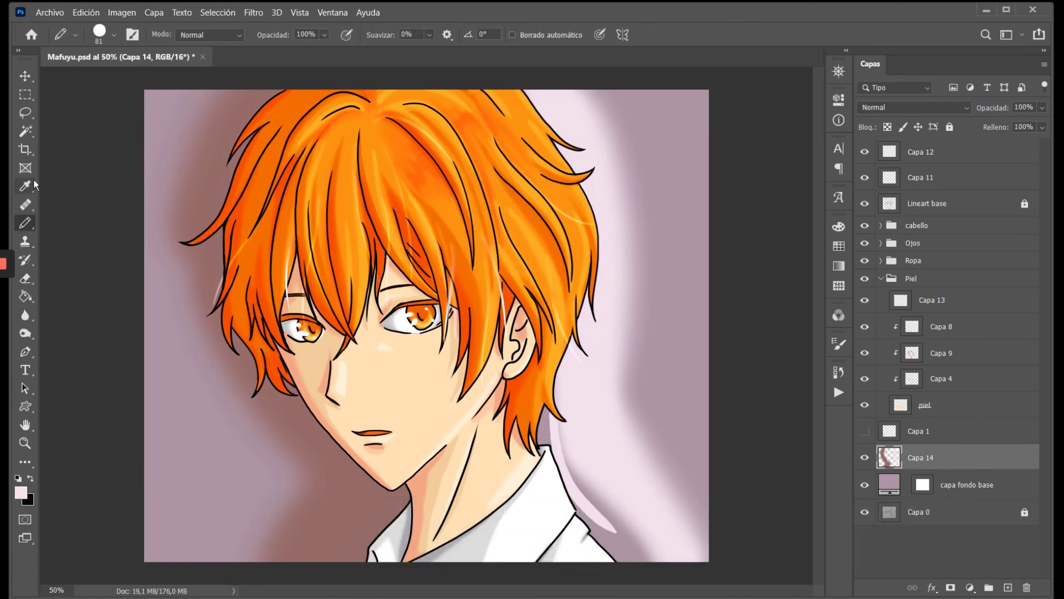
pyautogui.hotkey('shift', 'b')
pyautogui.moveTo(596, 510)
pyautogui.mouseDown()
pyautogui.moveTo(582, 380)
pyautogui.moveTo(603, 378)
pyautogui.mouseUp()
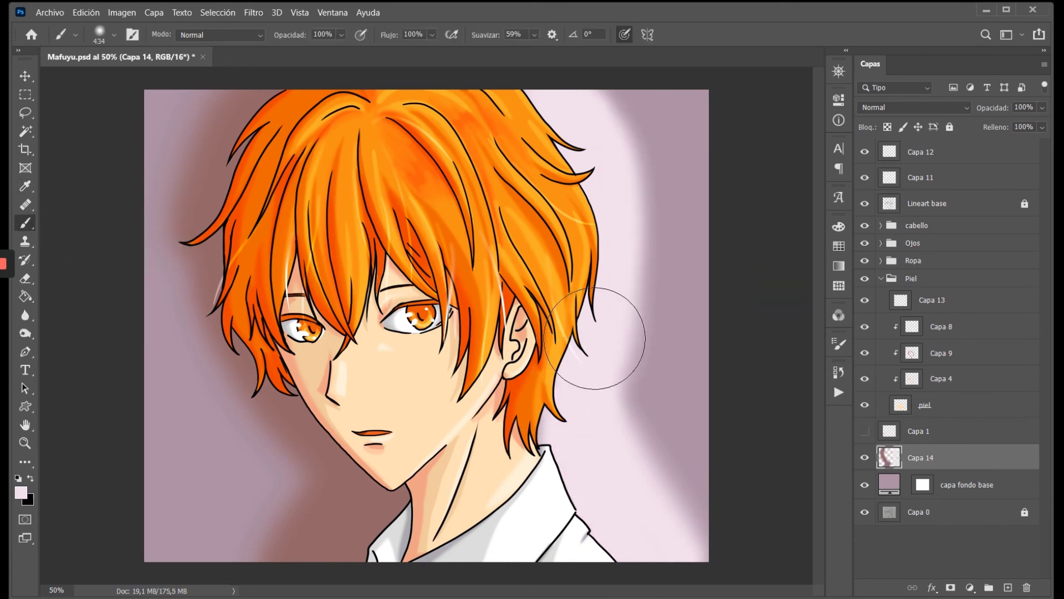
pyautogui.click(1007, 587)
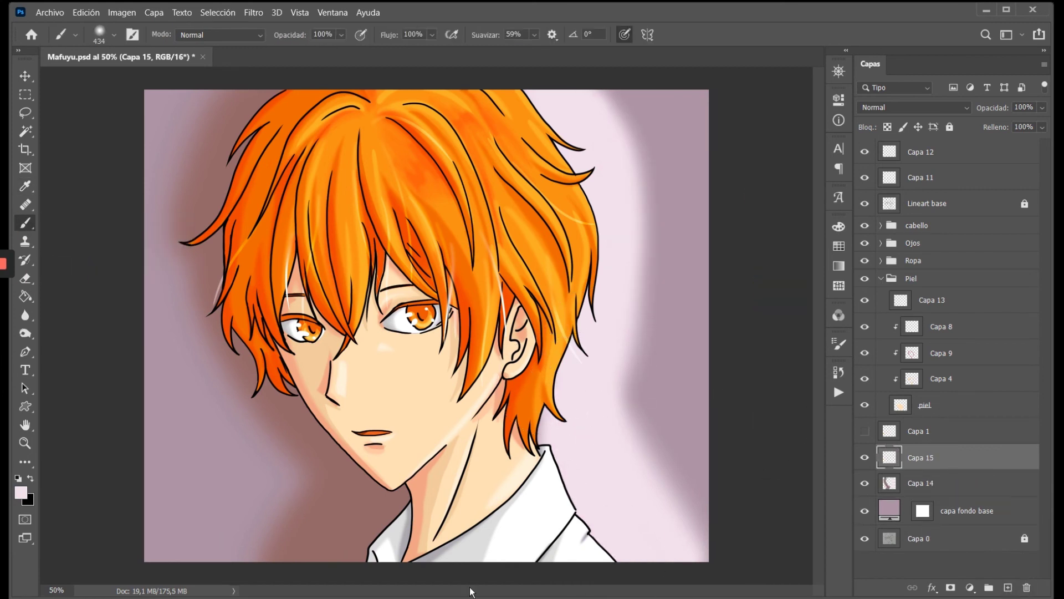
# Set the brush to 62 px and paint a light pink rim along the left hair and face.
pyautogui.click(114, 35)
pyautogui.moveTo(141, 79); pyautogui.dragTo(118, 79)
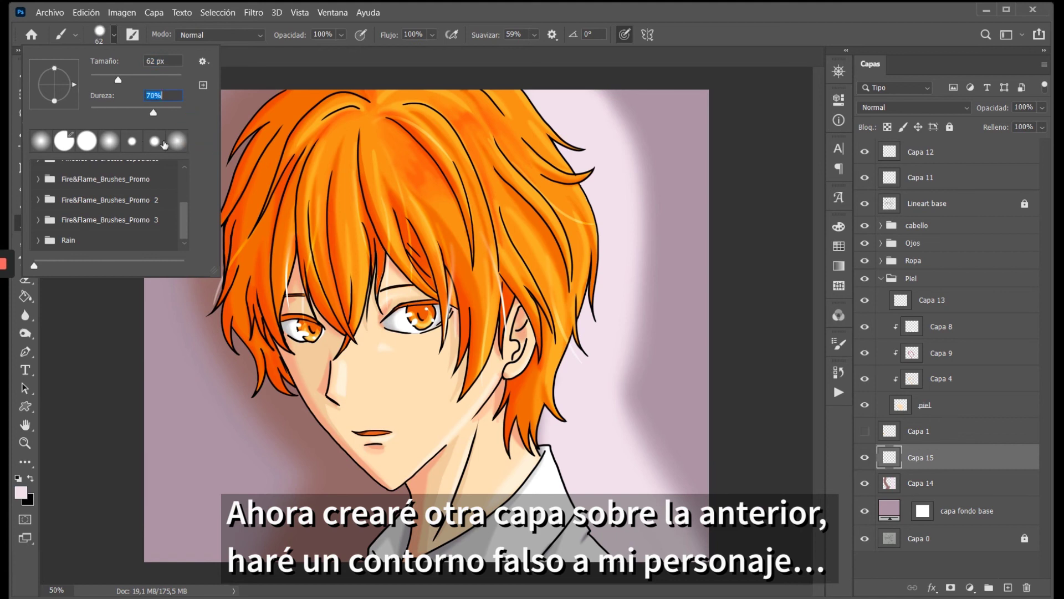
pyautogui.click(21, 492)
pyautogui.click(482, 155)
pyautogui.click(770, 69)
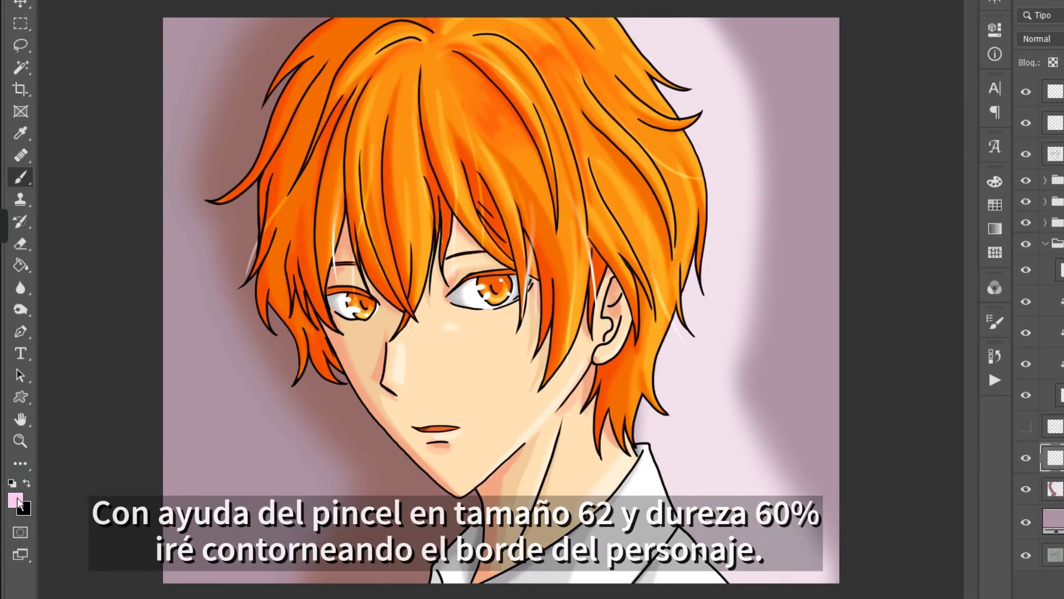
pyautogui.click(21, 493)
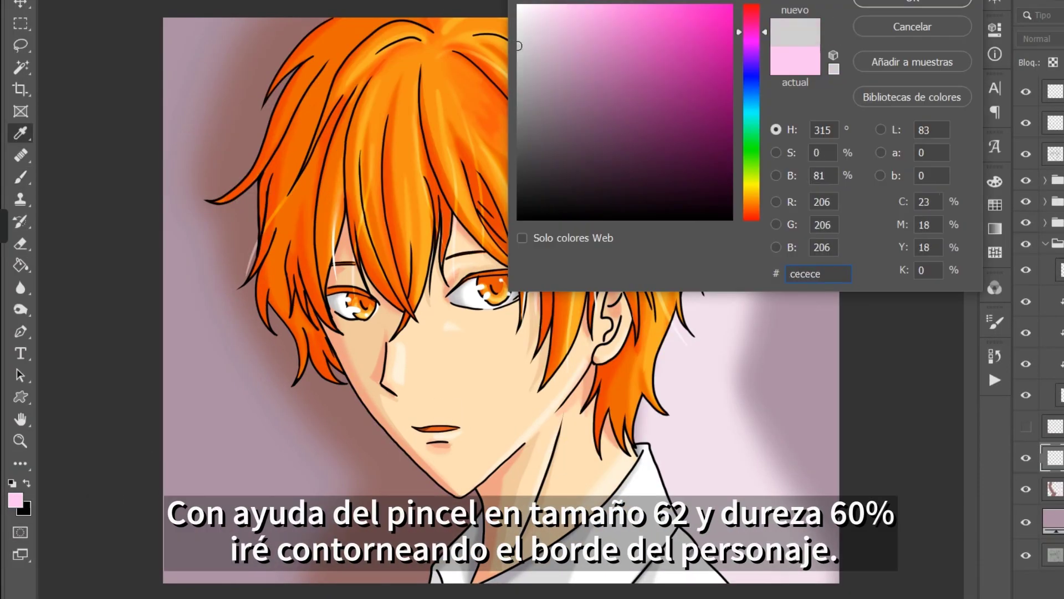
pyautogui.click(449, 89)
pyautogui.click(876, 2)
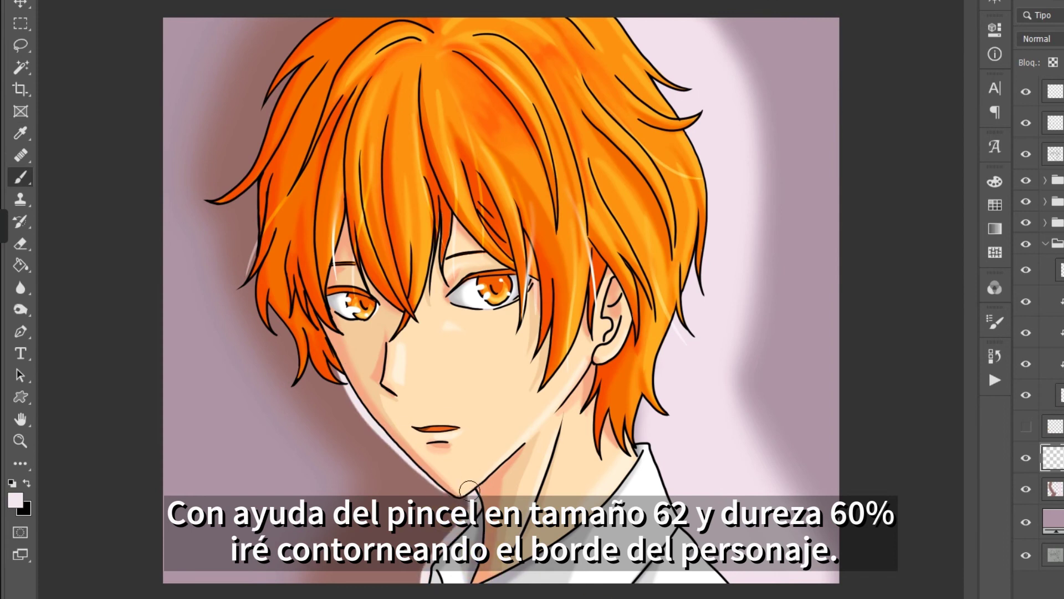
pyautogui.moveTo(353, 382)
pyautogui.mouseDown()
pyautogui.moveTo(288, 388)
pyautogui.moveTo(300, 377)
pyautogui.moveTo(277, 332)
pyautogui.moveTo(275, 151)
pyautogui.moveTo(205, 197)
pyautogui.moveTo(313, 53)
pyautogui.mouseUp()
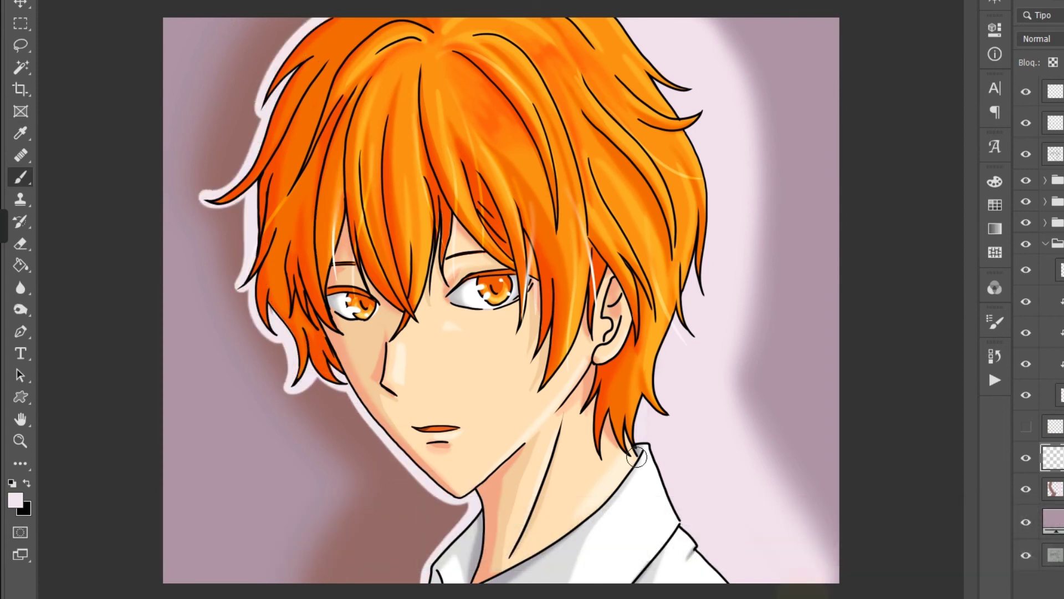
# Paint a mauve shadow along the right edge of the neck and hair, at 47% layer opacity.
pyautogui.click(15, 500)
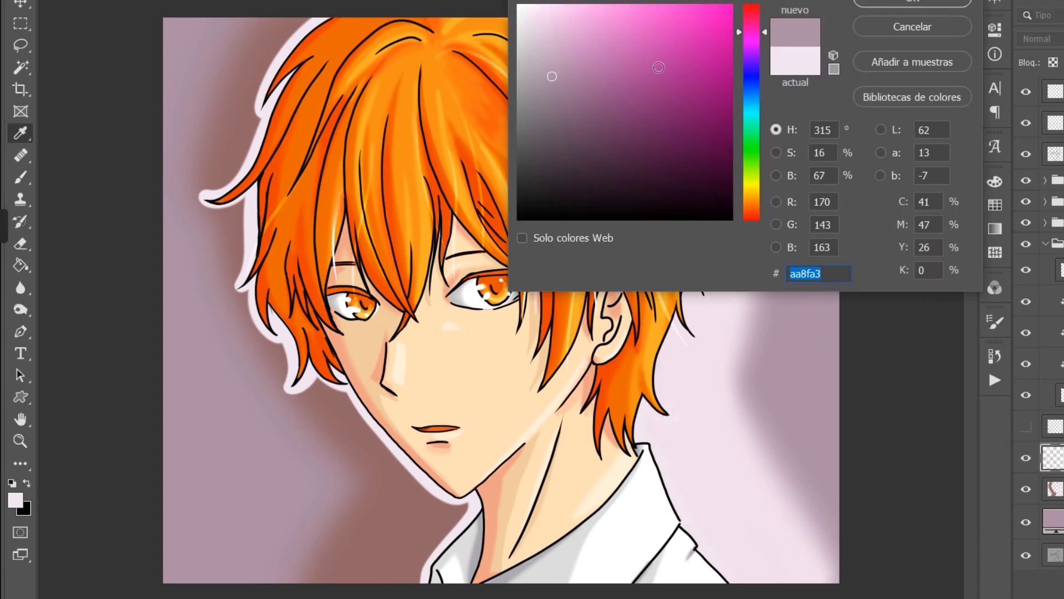
pyautogui.click(895, 14)
pyautogui.moveTo(638, 429); pyautogui.dragTo(701, 551)
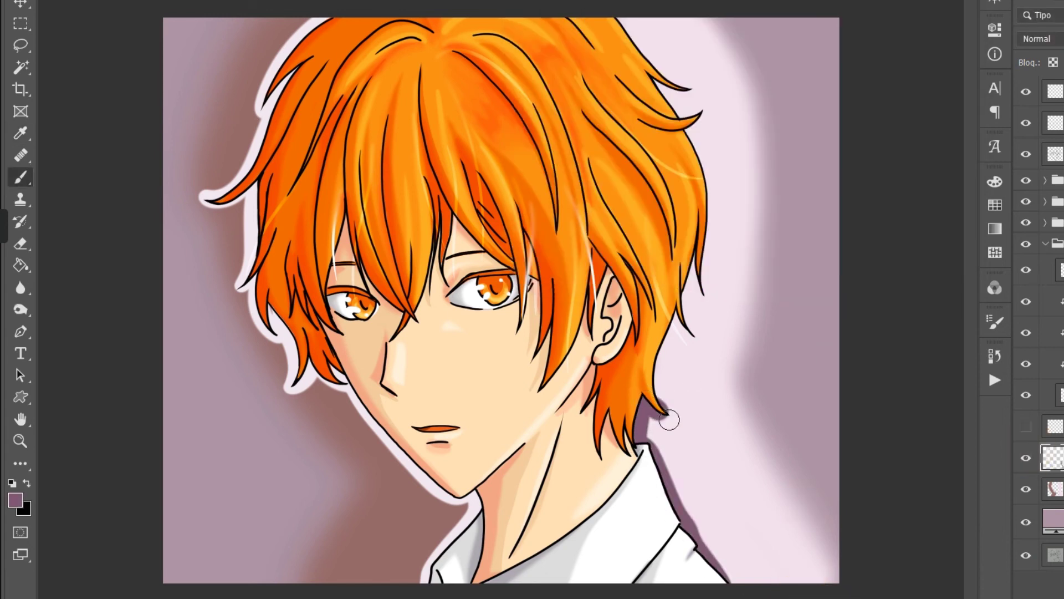
pyautogui.moveTo(669, 419)
pyautogui.mouseDown()
pyautogui.moveTo(667, 316)
pyautogui.moveTo(699, 288)
pyautogui.moveTo(690, 108)
pyautogui.moveTo(646, 57)
pyautogui.mouseUp()
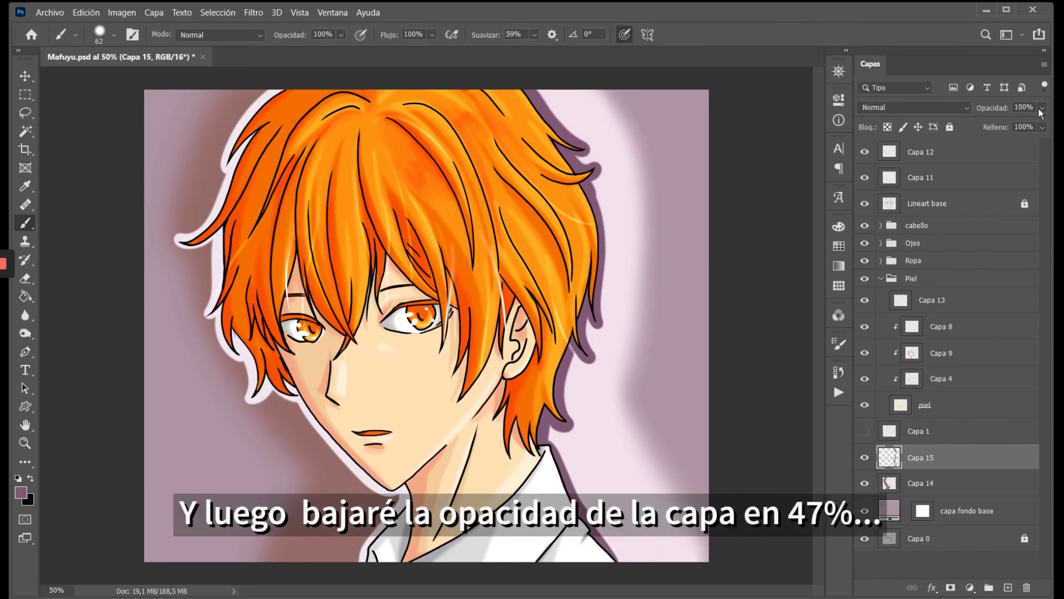
pyautogui.click(1042, 107)
pyautogui.moveTo(1044, 123); pyautogui.dragTo(1005, 124)
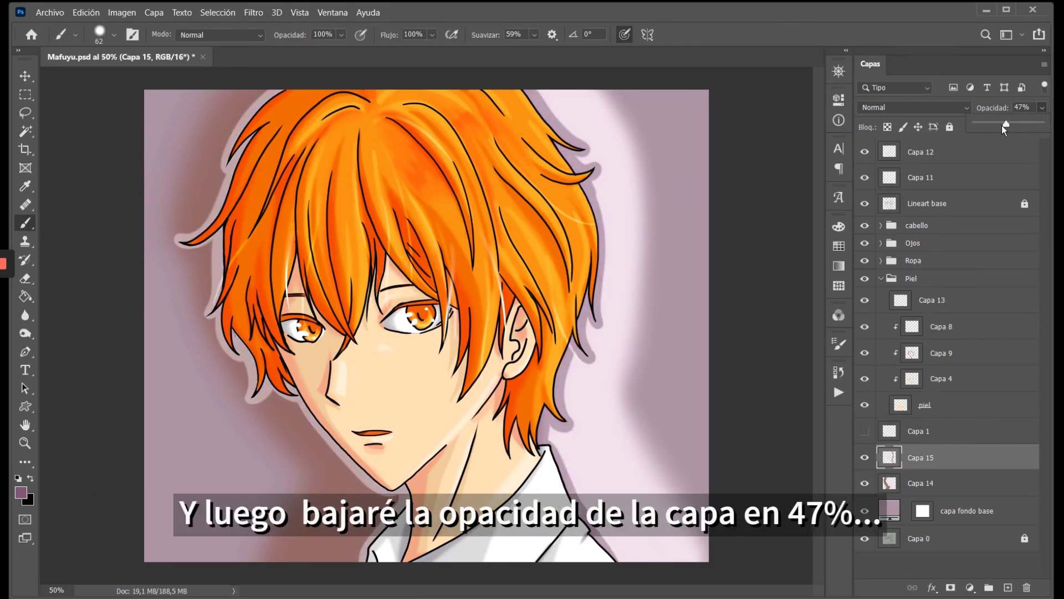
pyautogui.click(966, 162)
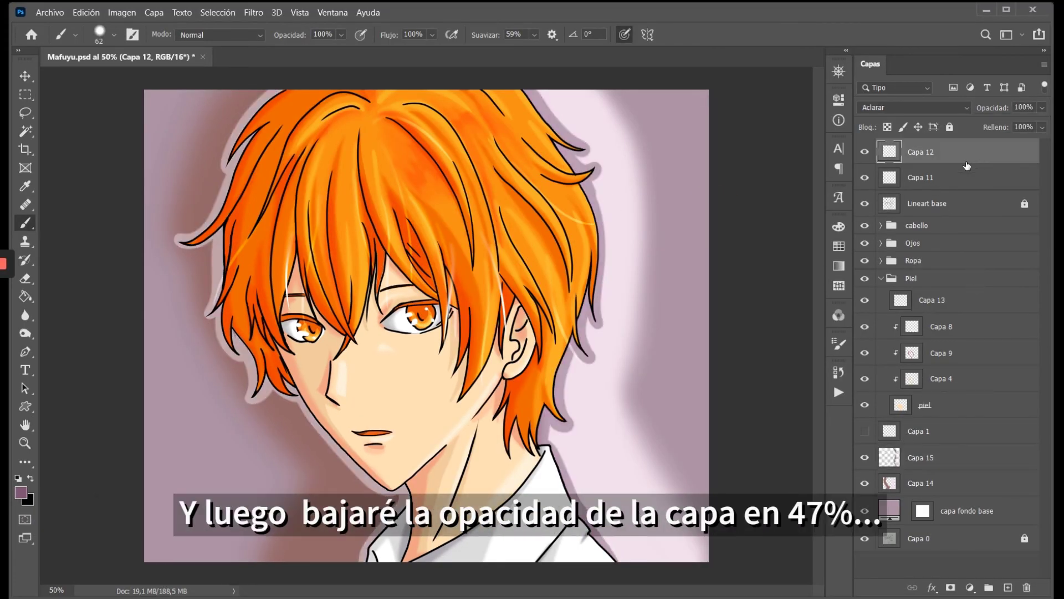
# Dab white snow dots across the hair and background.
pyautogui.click(557, 190)
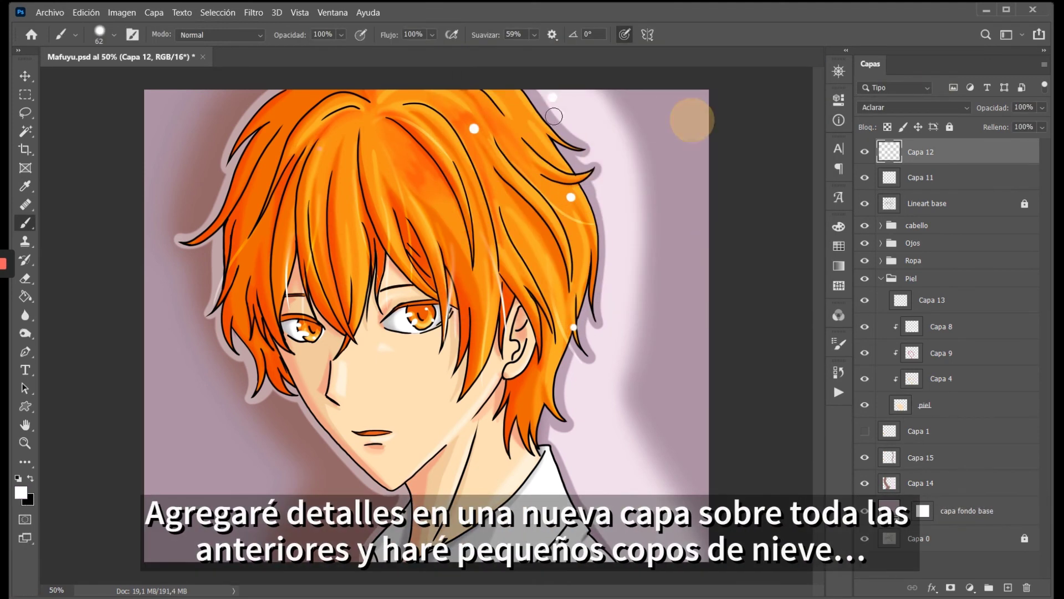
pyautogui.click(226, 124)
pyautogui.click(196, 356)
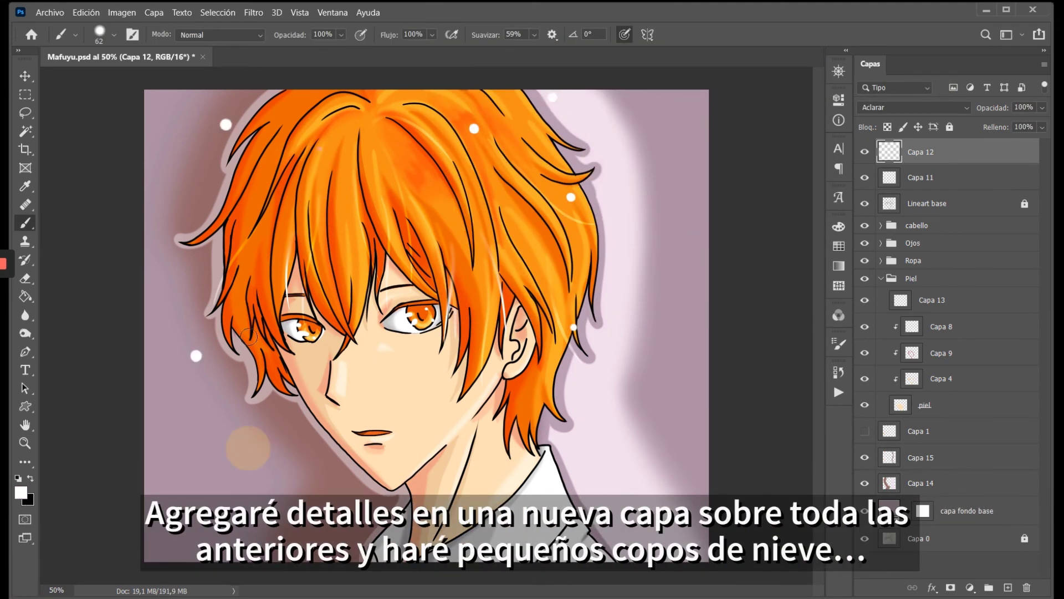
pyautogui.click(323, 252)
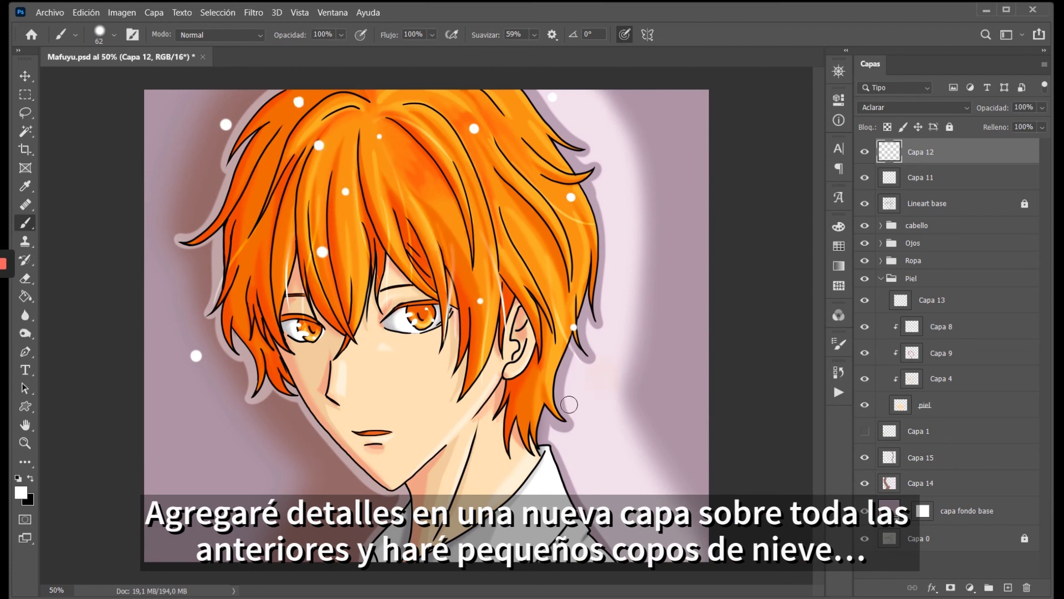
pyautogui.click(598, 406)
pyautogui.click(587, 245)
pyautogui.click(475, 201)
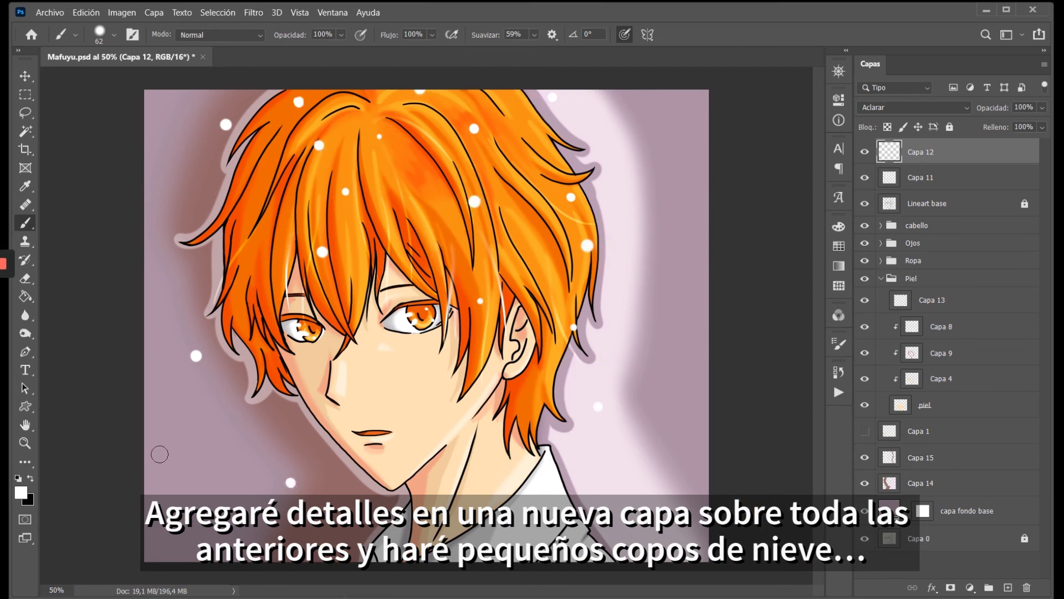
pyautogui.click(251, 189)
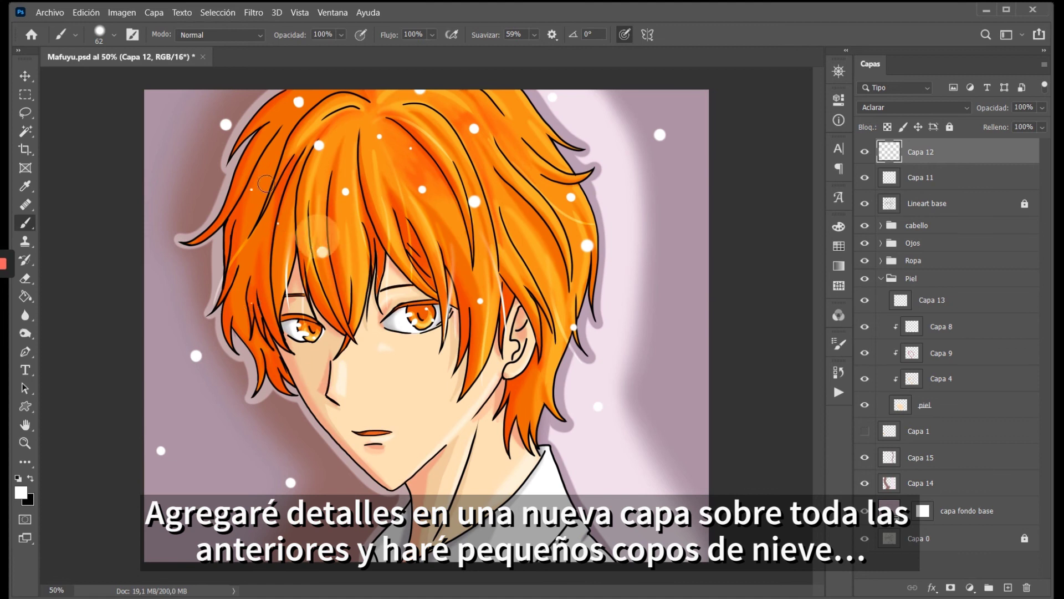
pyautogui.click(505, 99)
pyautogui.click(541, 260)
# Blur several snow dots at 83% strength and select the Horizontal Type tool.
pyautogui.click(25, 315)
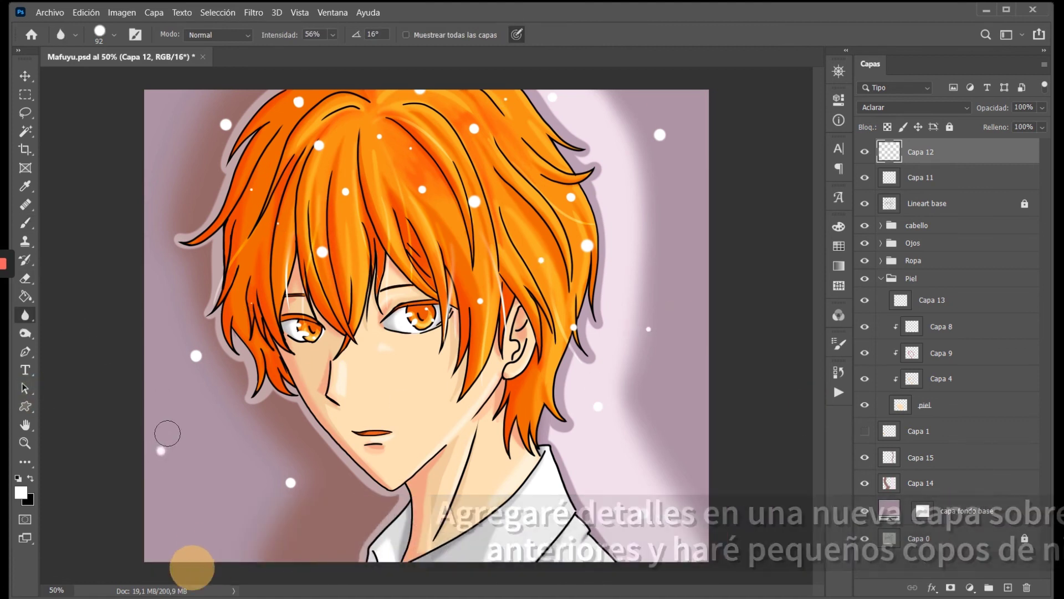
pyautogui.press('8')
pyautogui.press('3')
pyautogui.click(322, 252)
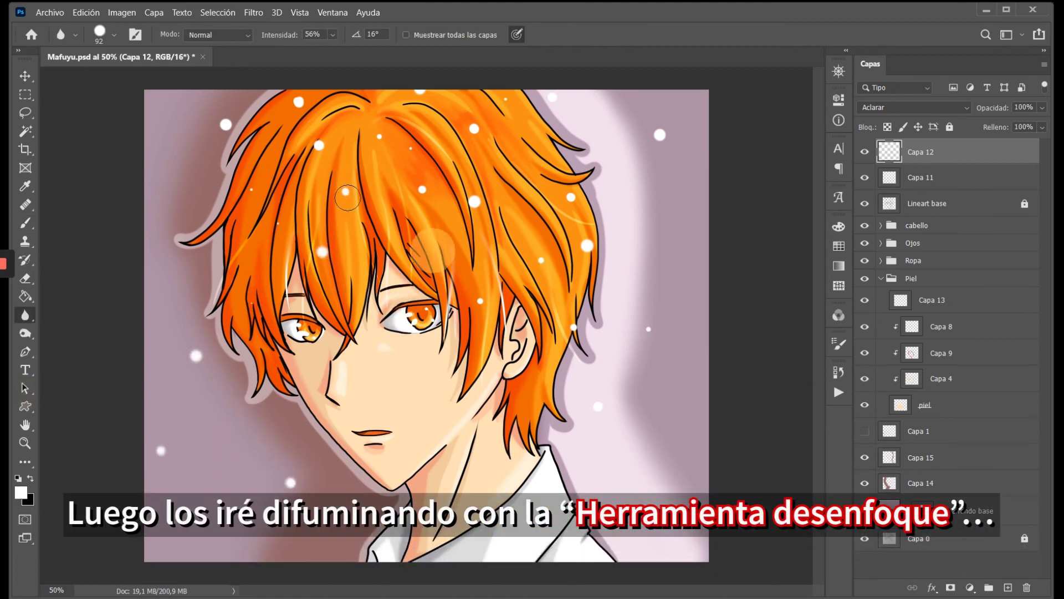
pyautogui.moveTo(316, 133); pyautogui.dragTo(320, 145)
pyautogui.click(298, 101)
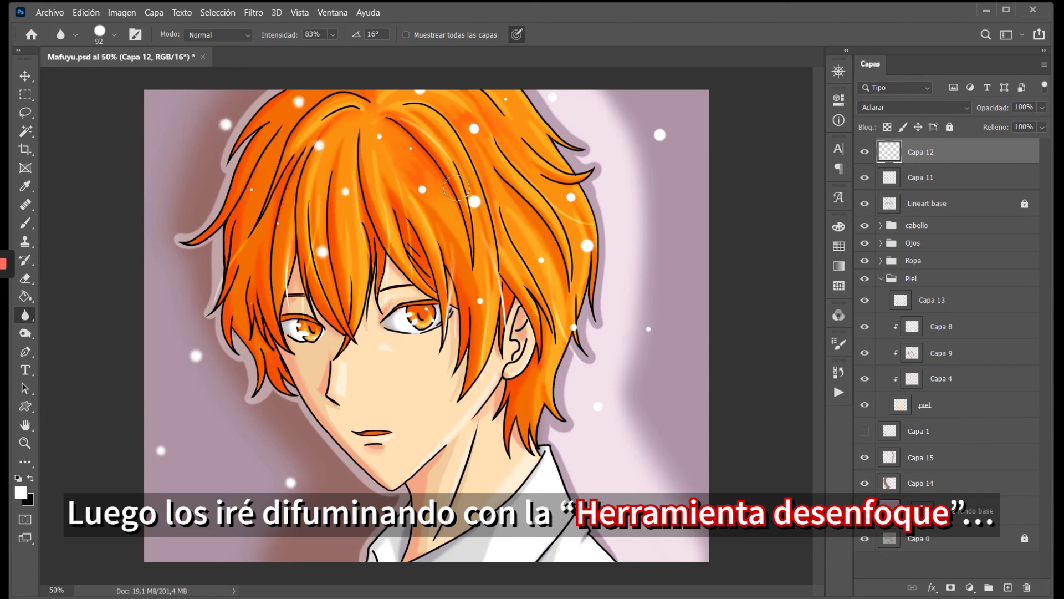
pyautogui.click(479, 302)
pyautogui.click(648, 329)
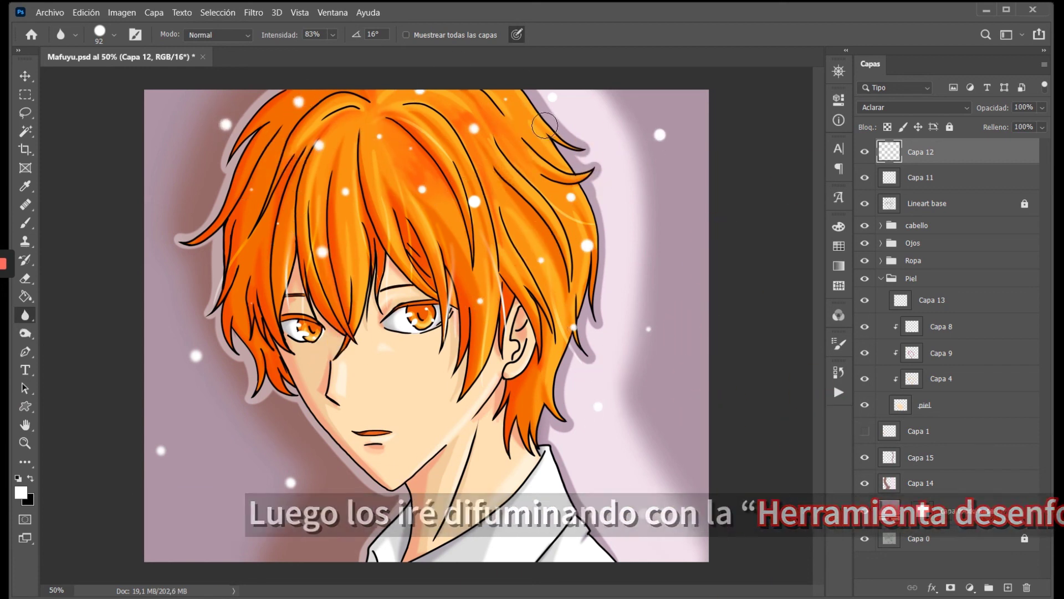
pyautogui.click(25, 369)
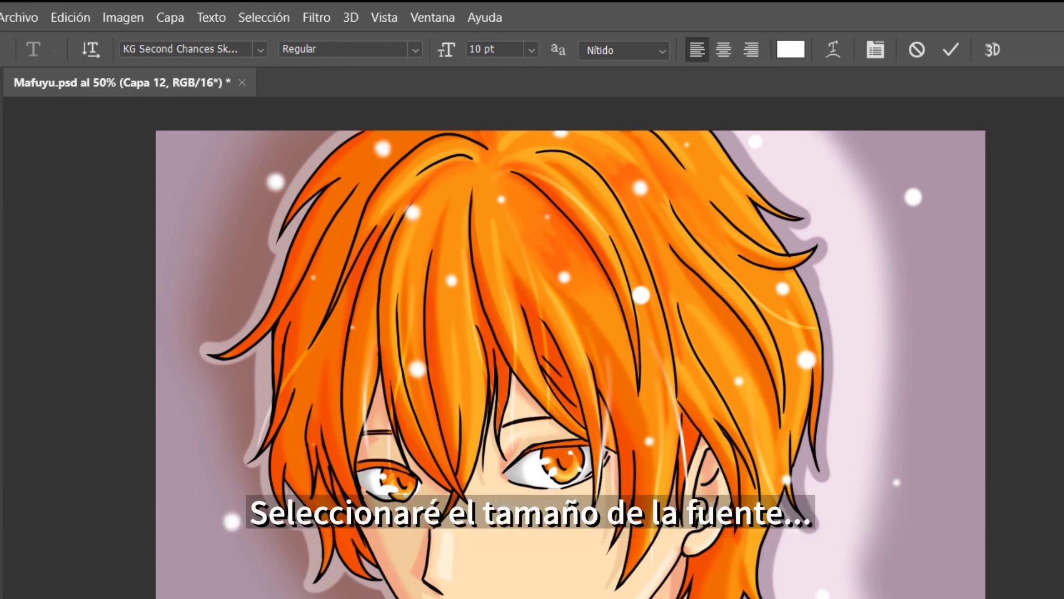
# Set the text size to 24 pt and anti-aliasing to Redondeado.
pyautogui.click(532, 50)
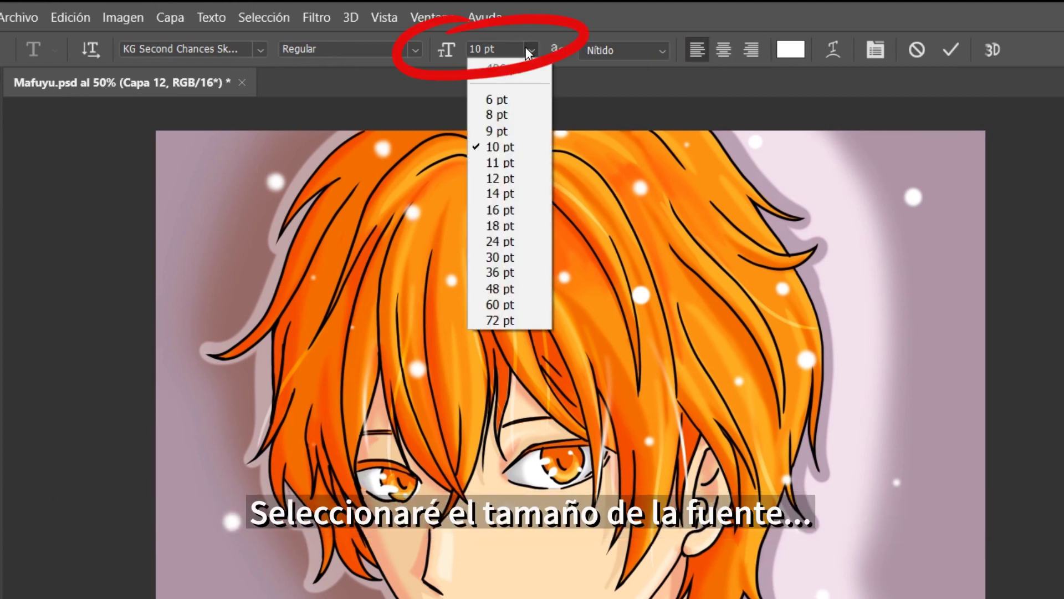
pyautogui.click(528, 244)
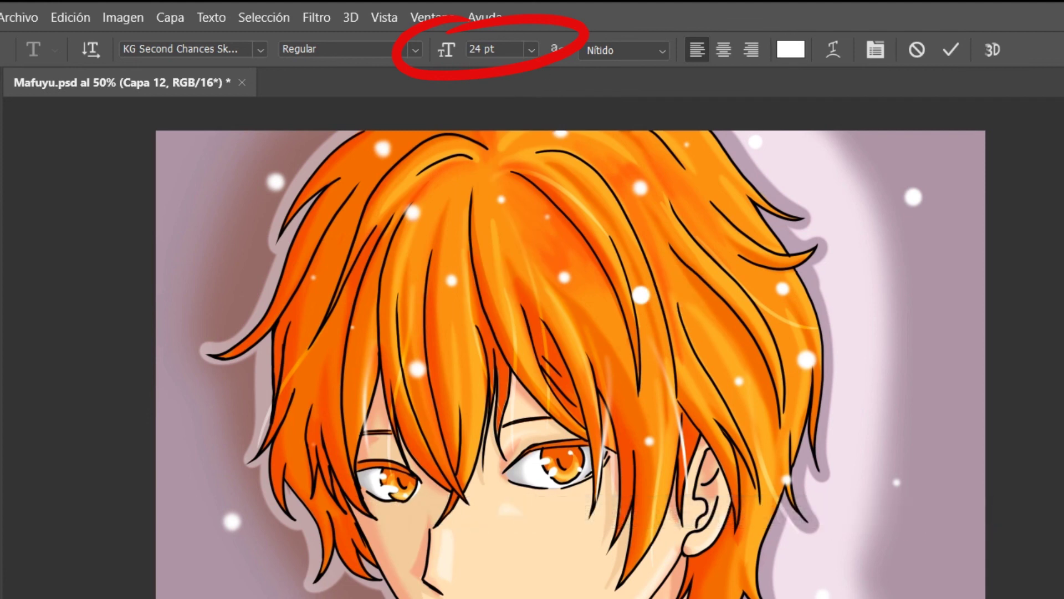
pyautogui.click(657, 51)
pyautogui.click(664, 47)
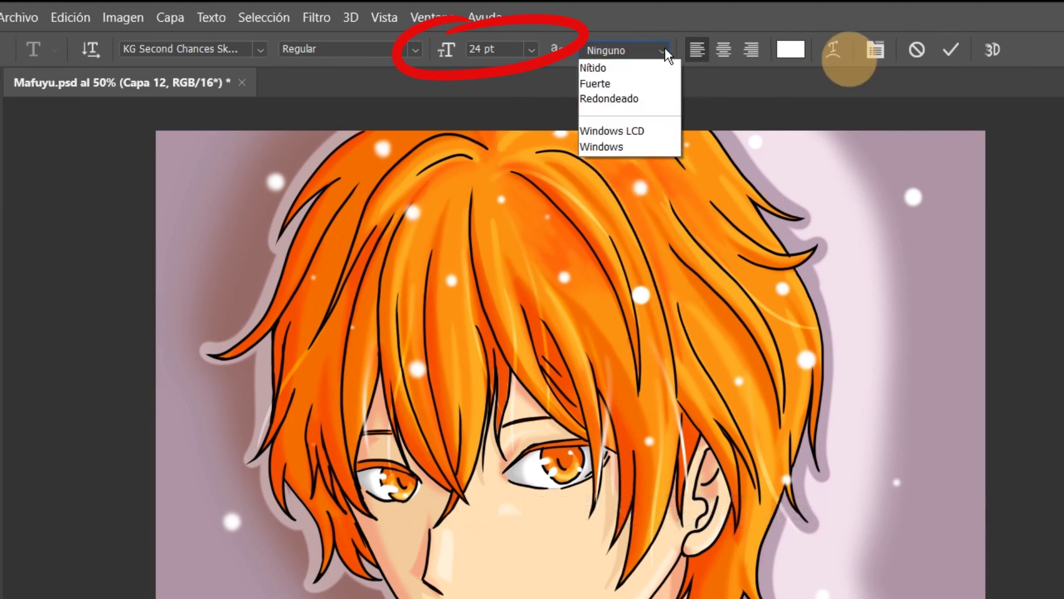
pyautogui.click(644, 124)
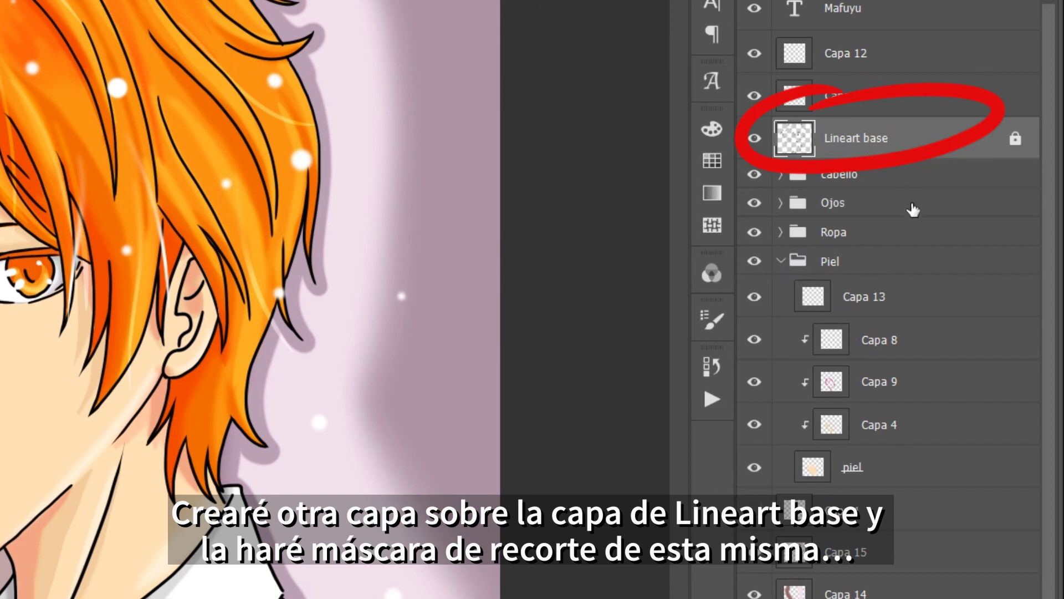
# Add a layer clipped to Lineart base and pick dark orange #742601 as the brush colour.
pyautogui.hotkey('ctrl', 'shift', 'alt', 'n')
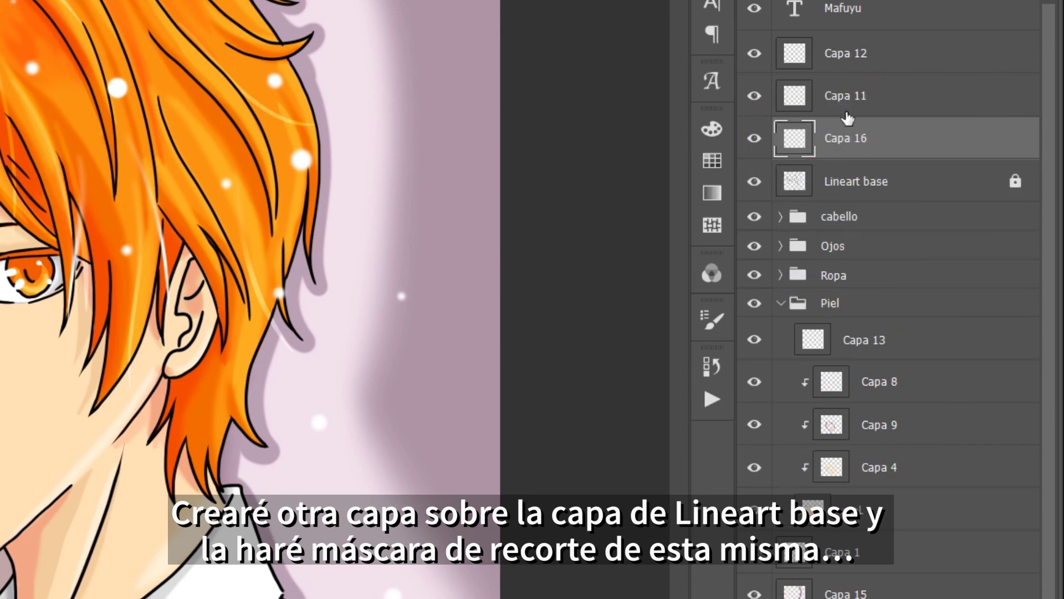
pyautogui.rightClick(860, 125)
pyautogui.click(730, 208)
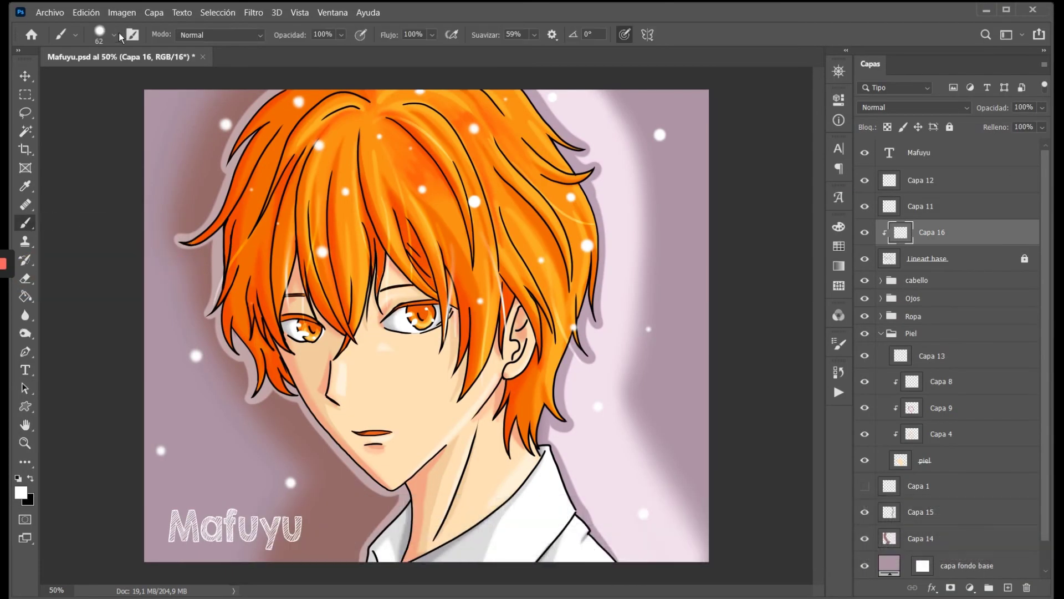
pyautogui.click(113, 35)
pyautogui.click(21, 492)
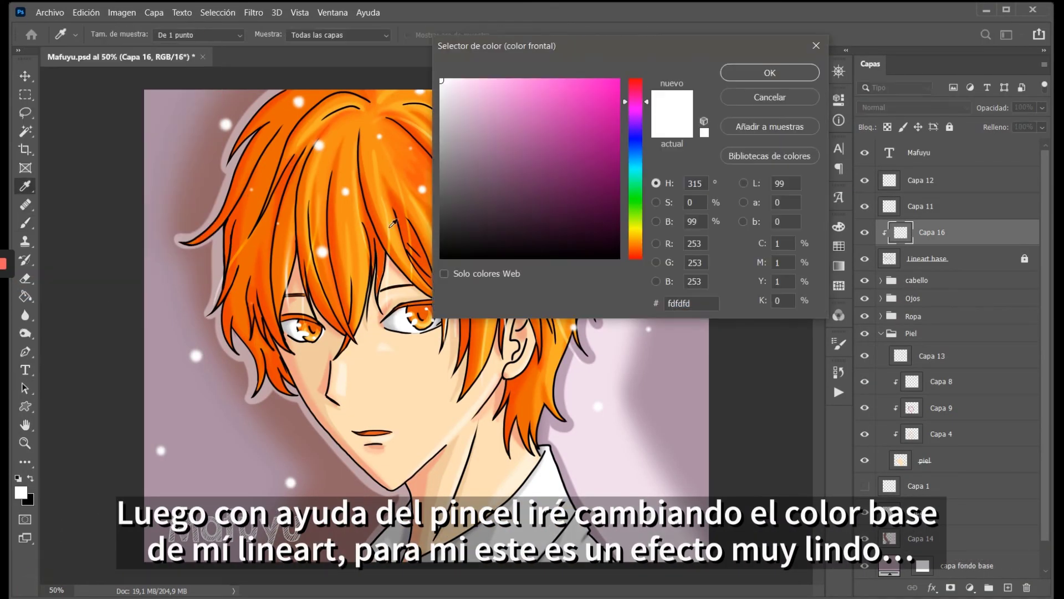
pyautogui.click(391, 222)
pyautogui.click(769, 72)
pyautogui.press('b')
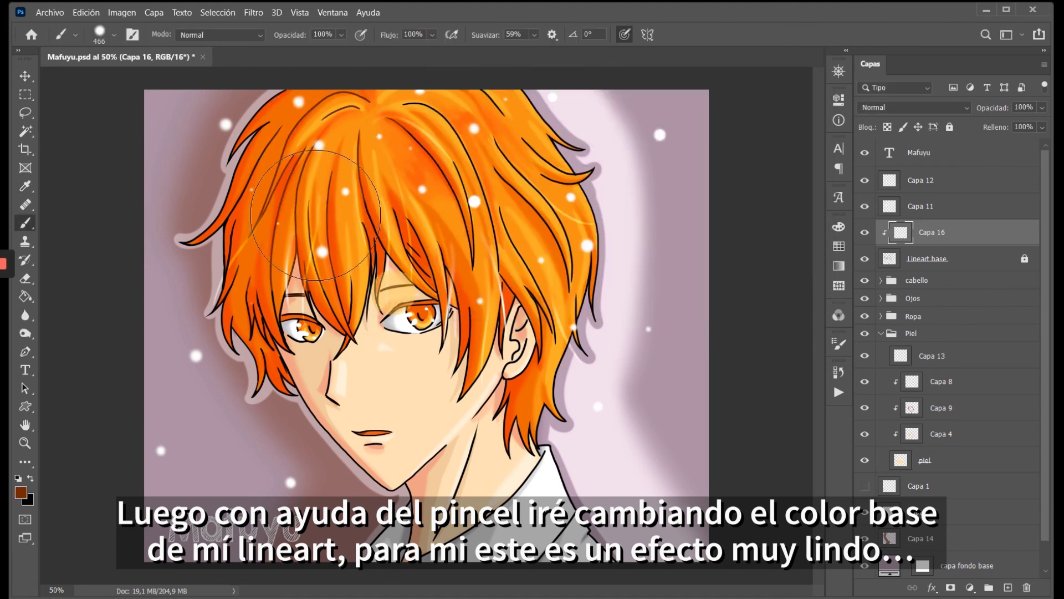
# Recolour the hair lineart dark orange-brown, with the outer outline in darker brown.
pyautogui.moveTo(672, 311); pyautogui.dragTo(278, 105)
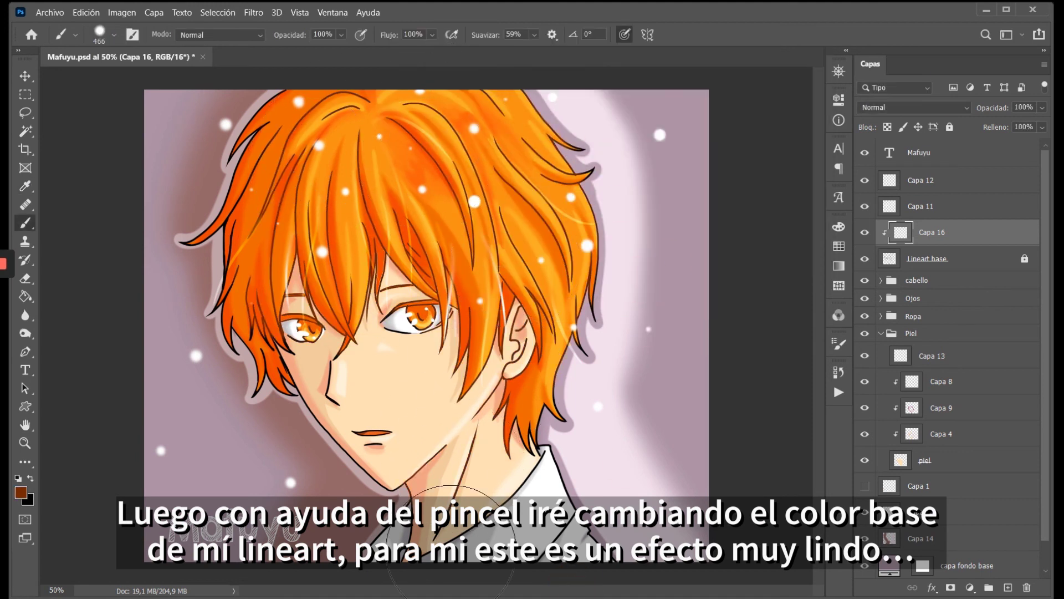
pyautogui.moveTo(528, 119); pyautogui.dragTo(122, 477)
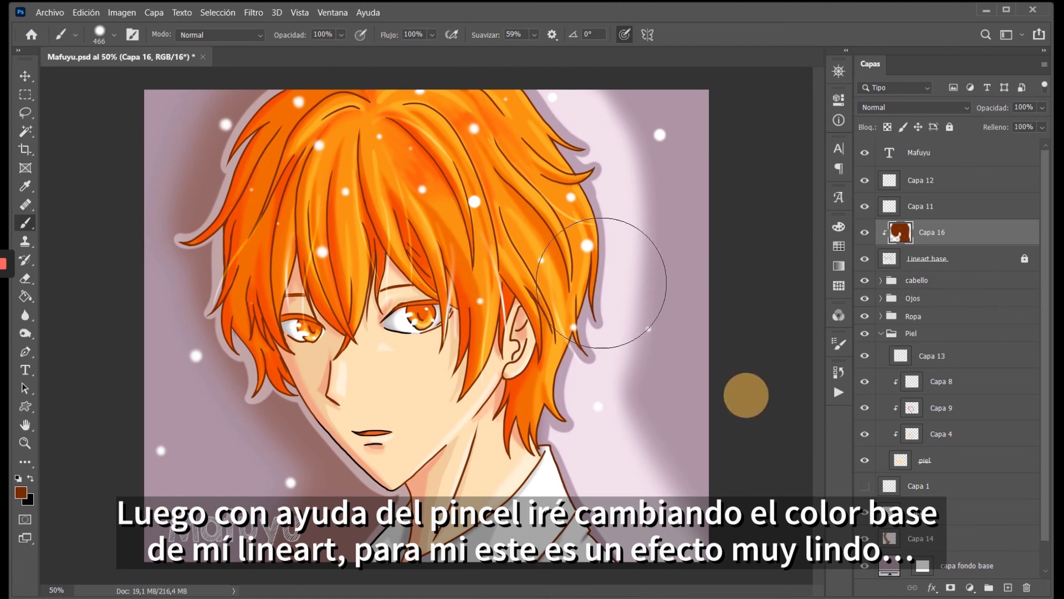
pyautogui.click(21, 491)
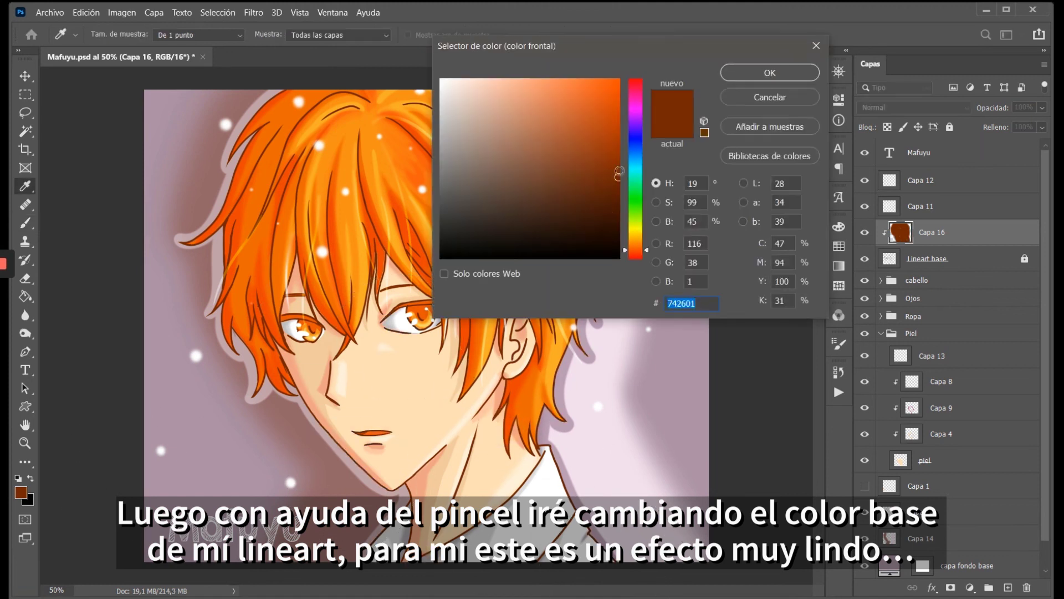
pyautogui.click(769, 73)
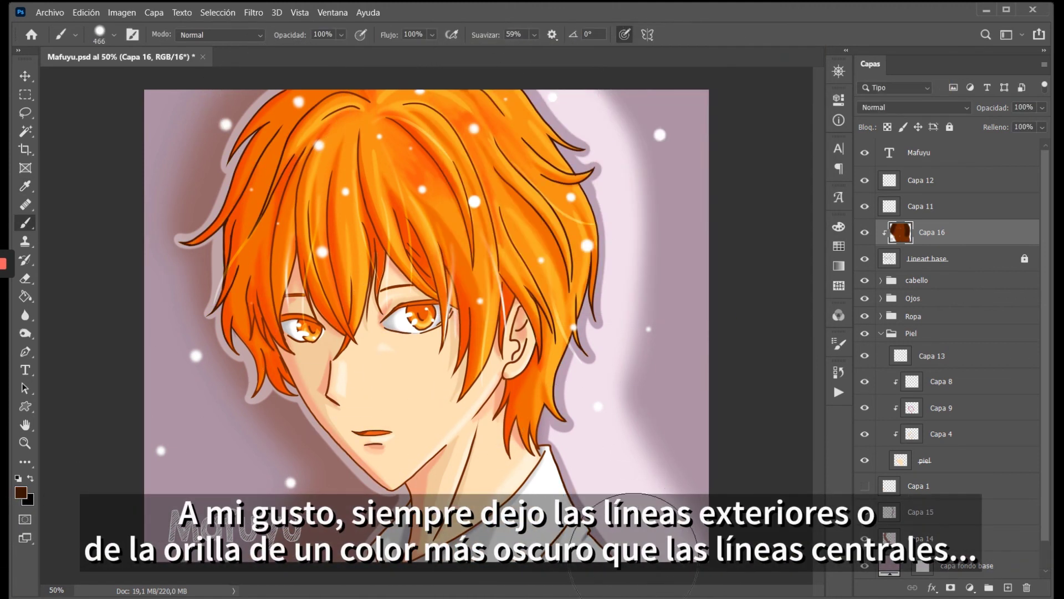
pyautogui.moveTo(602, 306); pyautogui.dragTo(235, 251)
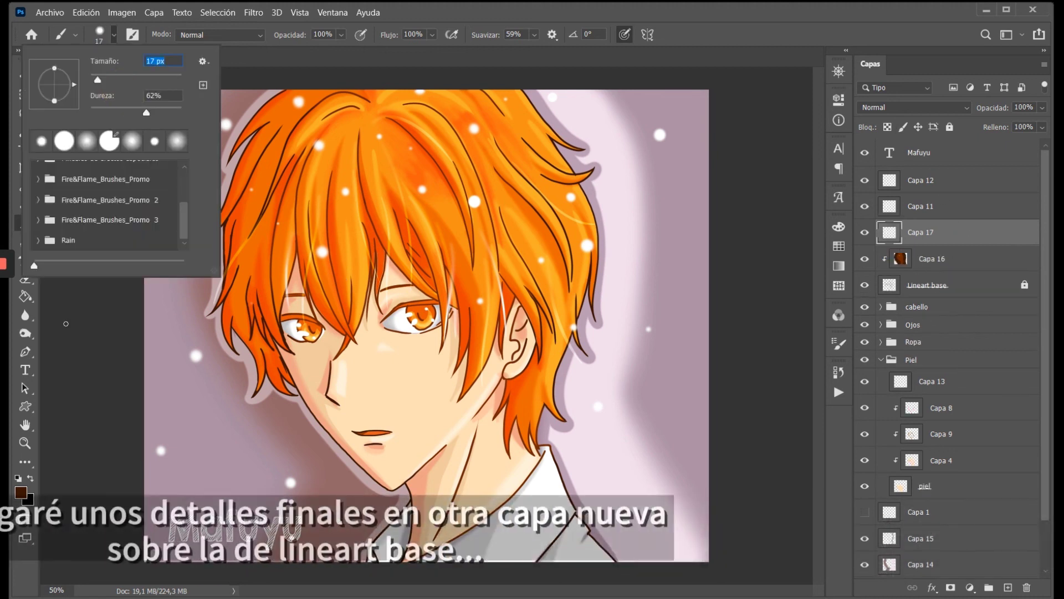
# Paint white eyelashes along the upper eyelid with a 7 px brush, zoomed in on the eye.
pyautogui.click(113, 35)
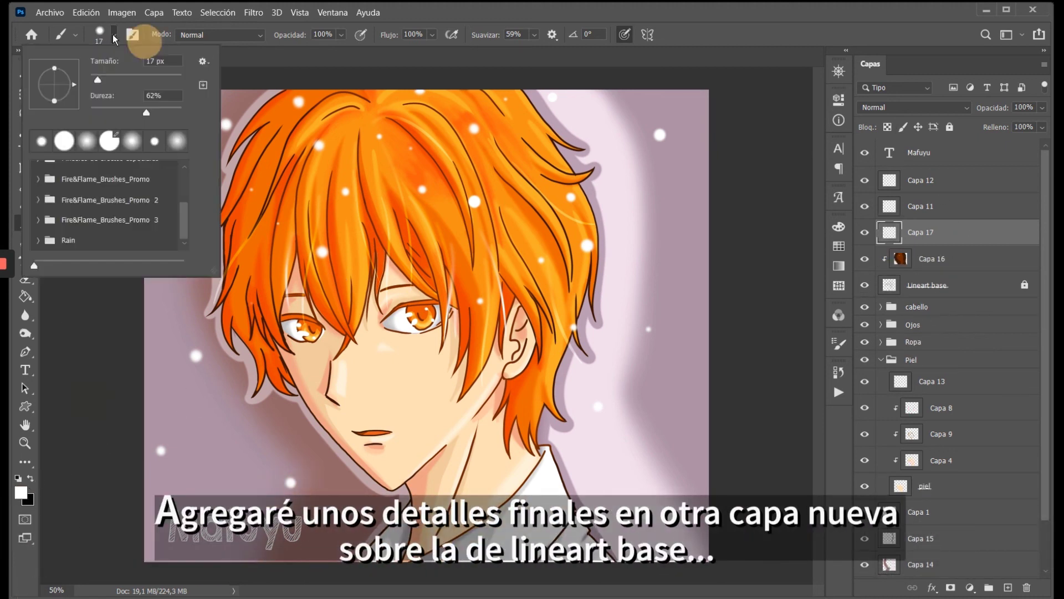
pyautogui.moveTo(107, 73); pyautogui.dragTo(98, 72)
pyautogui.click(202, 400)
pyautogui.press('z')
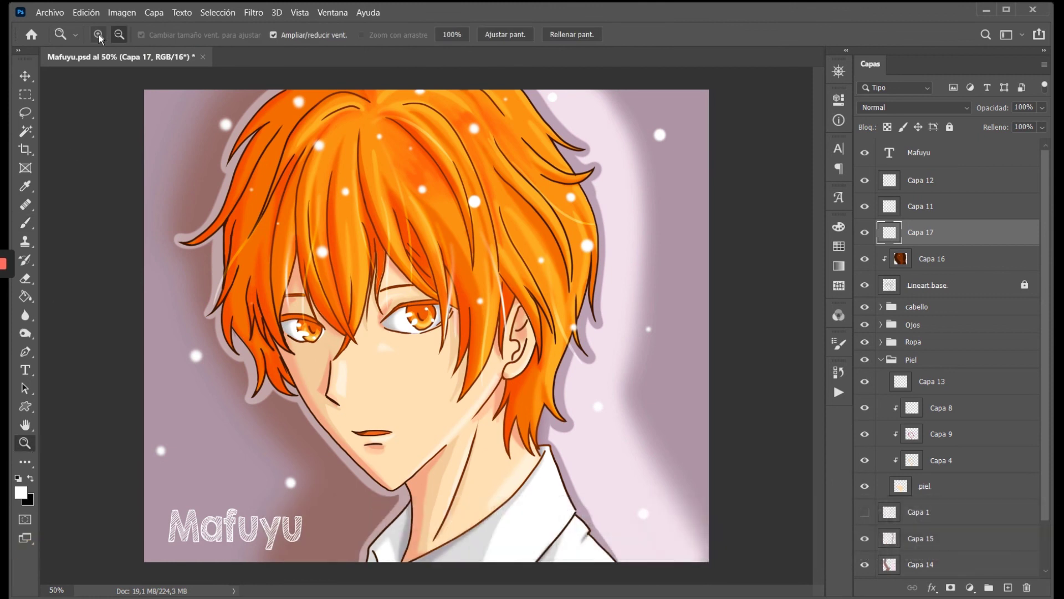
pyautogui.click(421, 290)
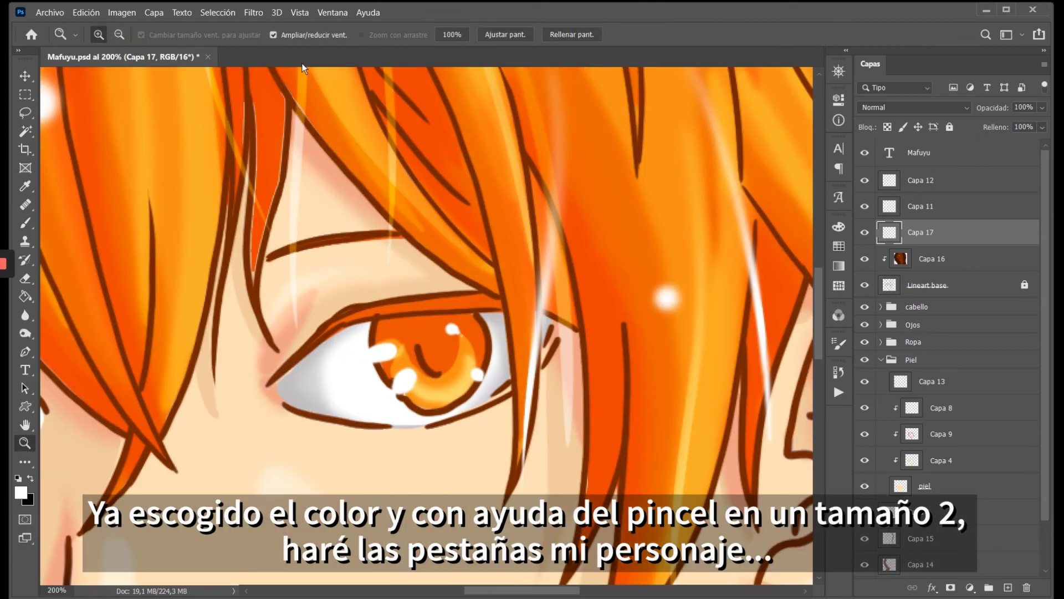
pyautogui.press('b')
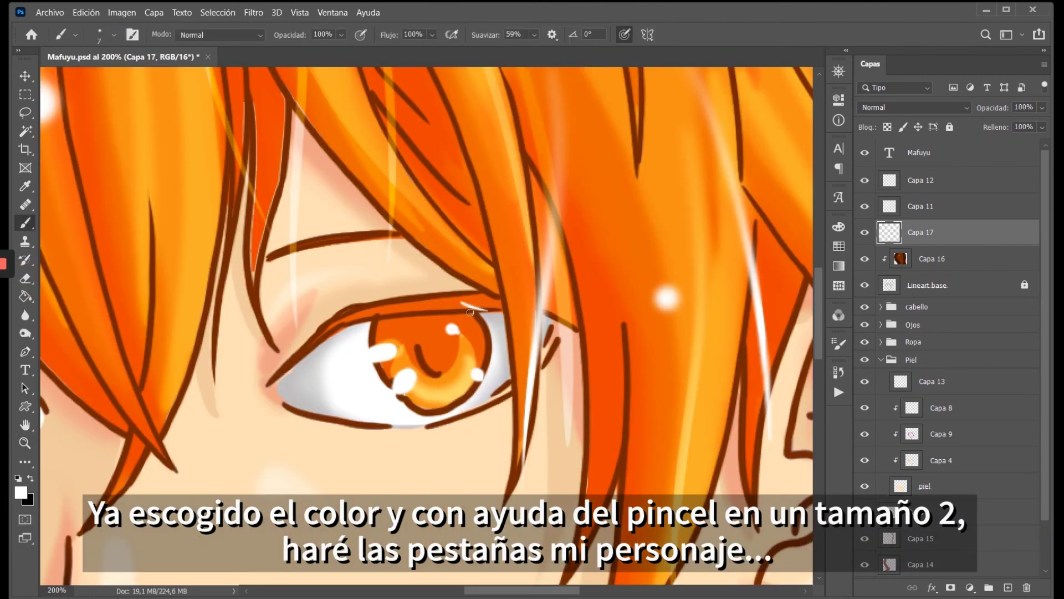
pyautogui.moveTo(470, 312); pyautogui.dragTo(393, 310)
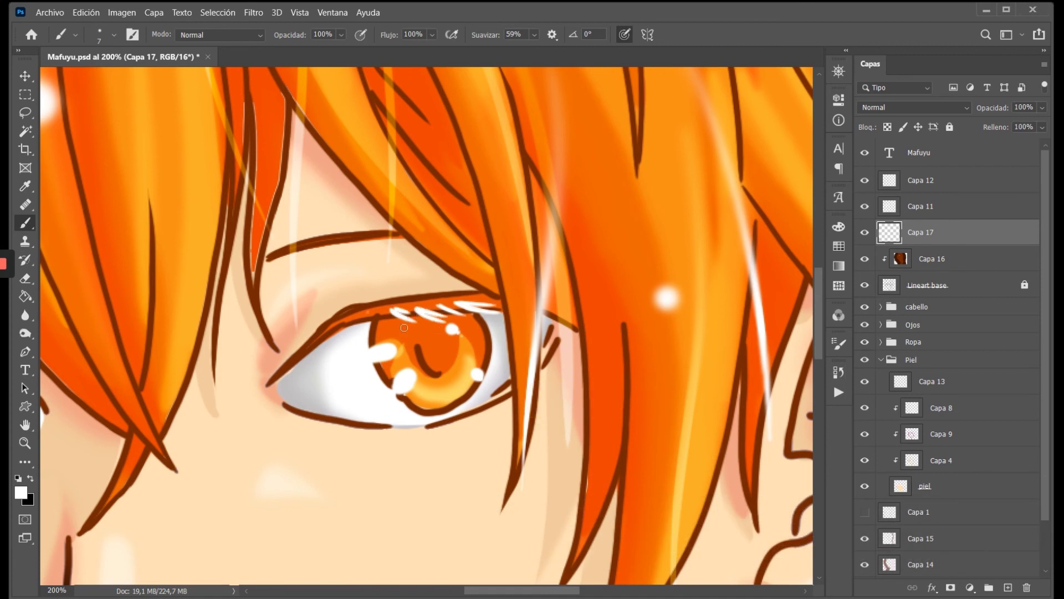
# Soften the eyelashes with the Blur tool and set the layer to Superponer.
pyautogui.rightClick(25, 315)
pyautogui.click(122, 309)
pyautogui.click(113, 35)
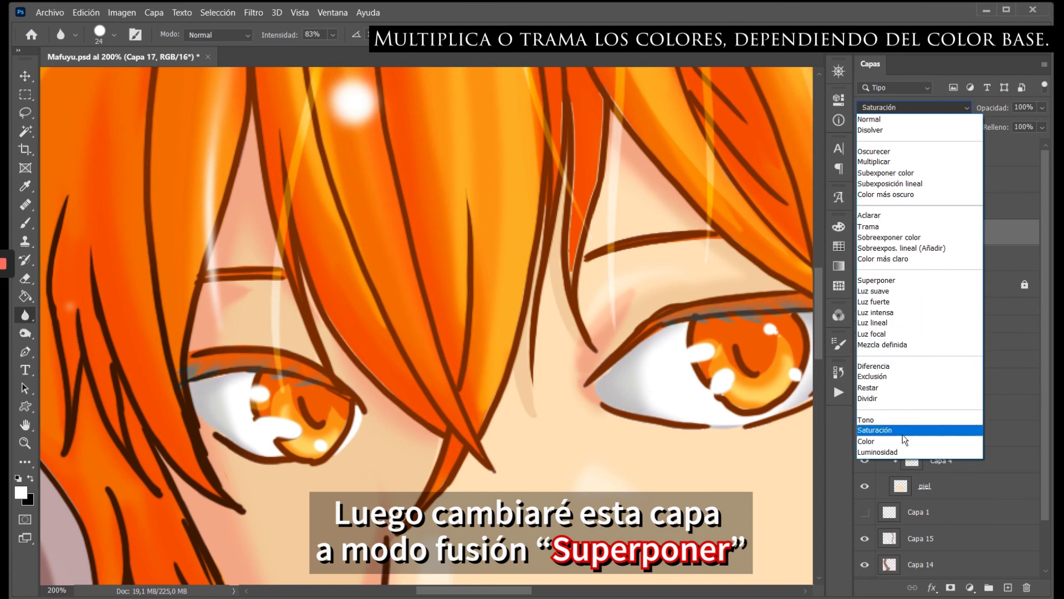
pyautogui.click(898, 281)
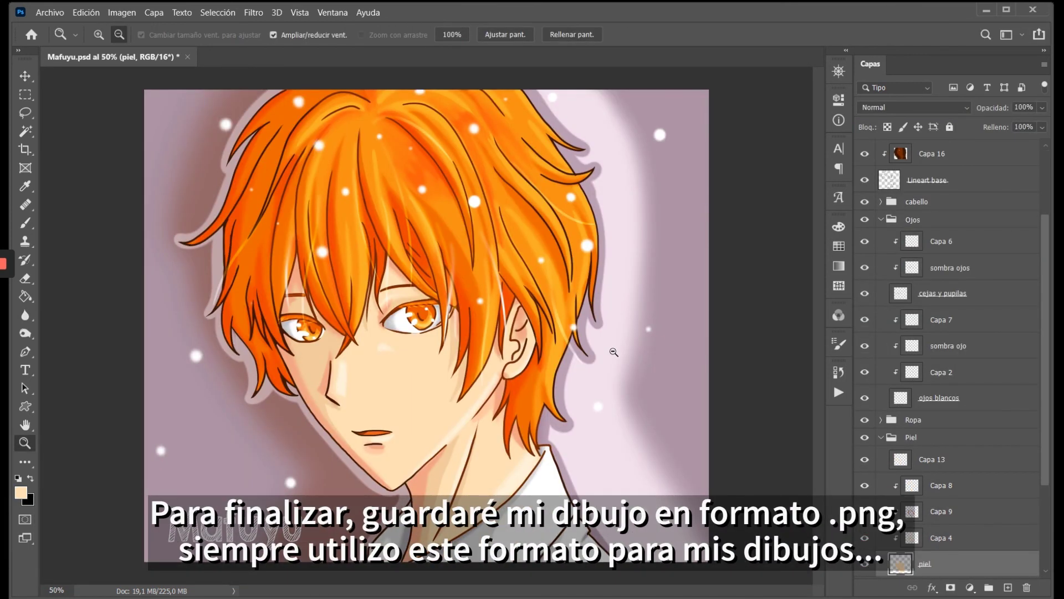
# Save a copy as Mafuyu.png in PNG format via Archivo > Guardar como.
pyautogui.click(54, 14)
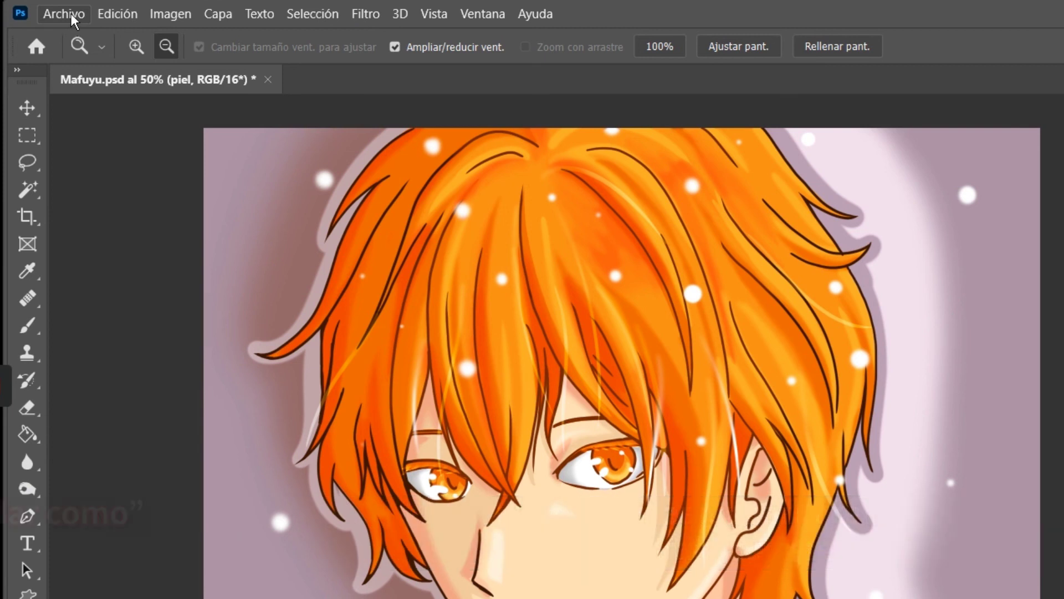
pyautogui.click(72, 14)
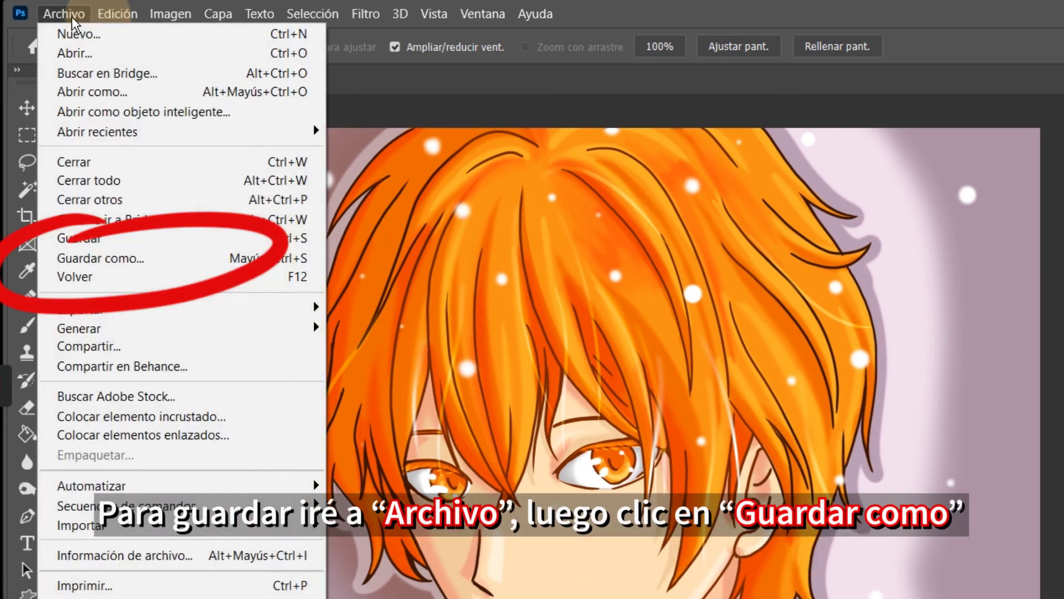
pyautogui.click(205, 259)
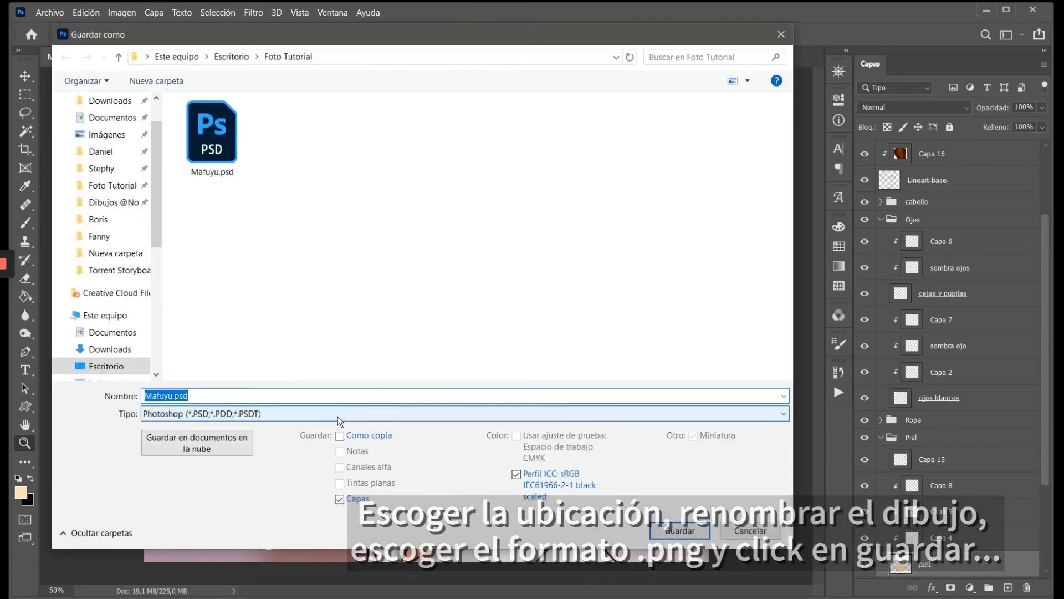
pyautogui.click(338, 414)
pyautogui.click(245, 541)
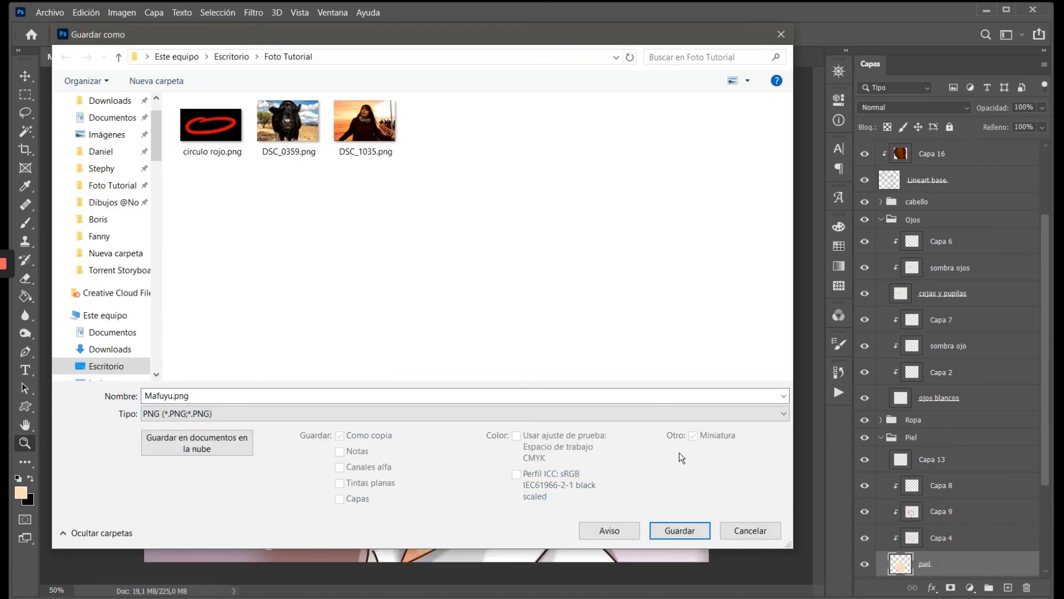
pyautogui.click(677, 530)
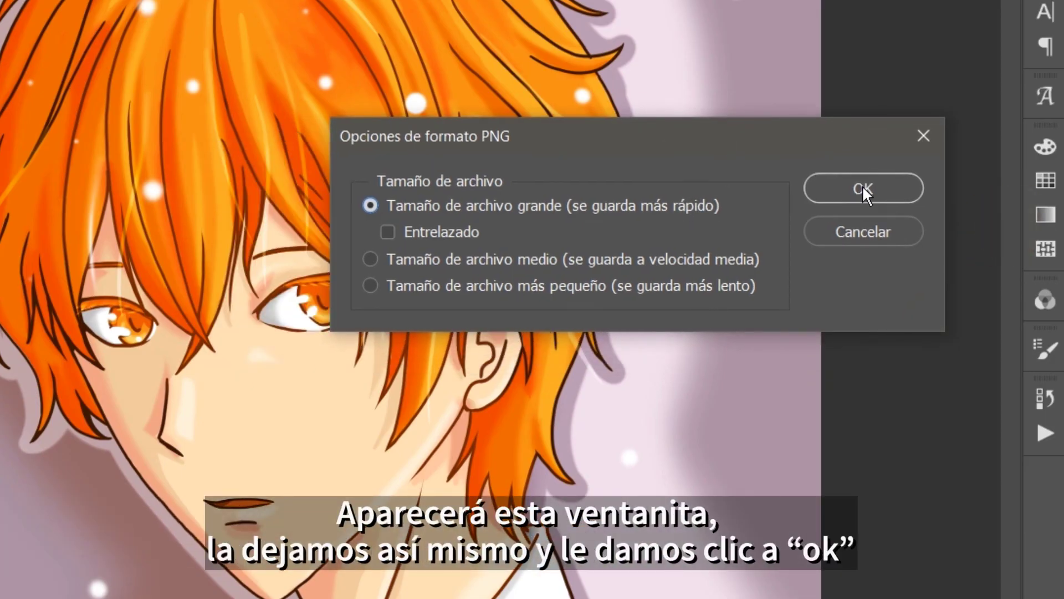
# Confirm the PNG options and open Mafuyu.png from the Foto Tutorial folder.
pyautogui.click(896, 187)
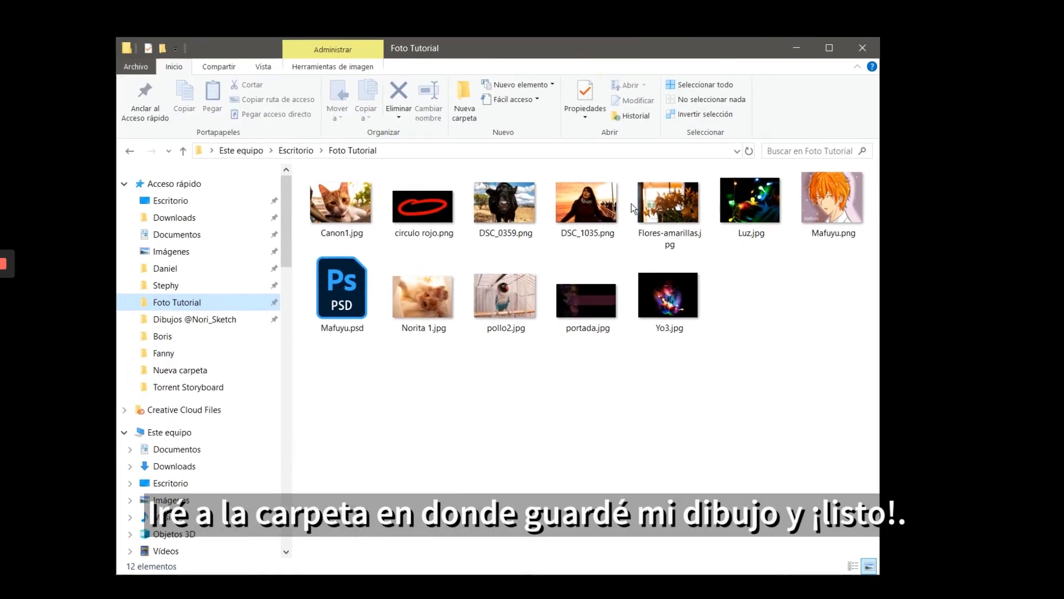
pyautogui.doubleClick(834, 209)
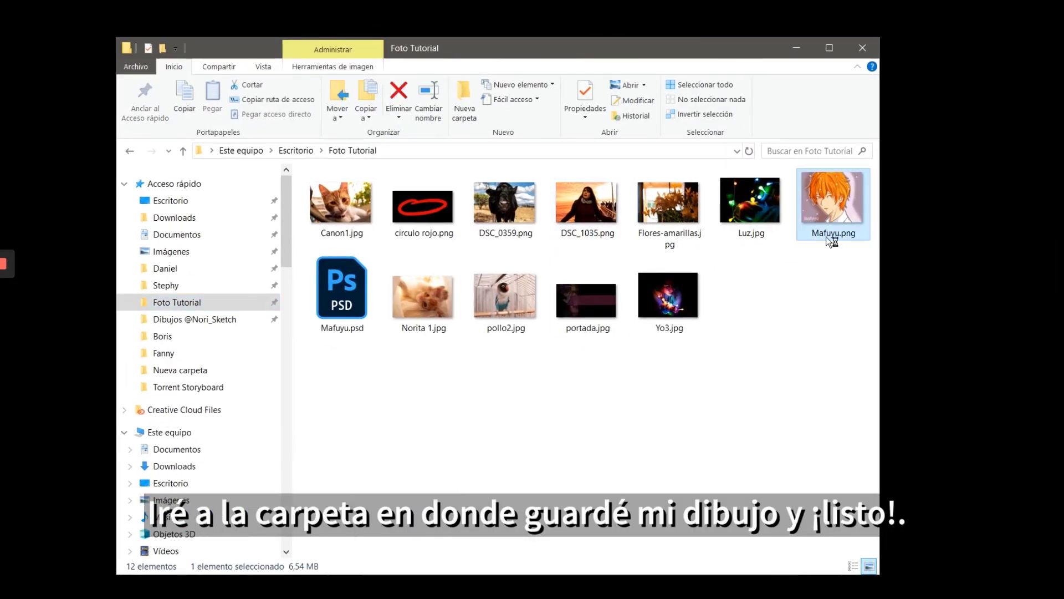